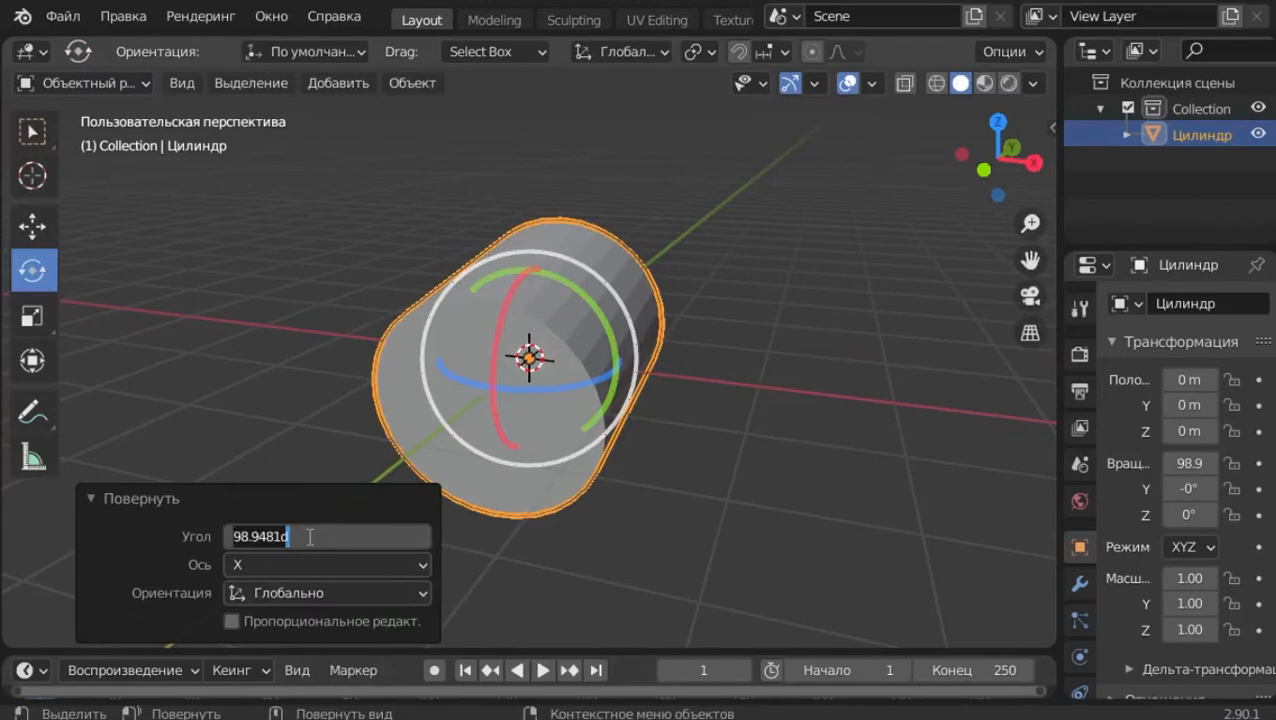
- Set the cylinder's rotation angle about the X axis to 90°
text(90)
key(Return)
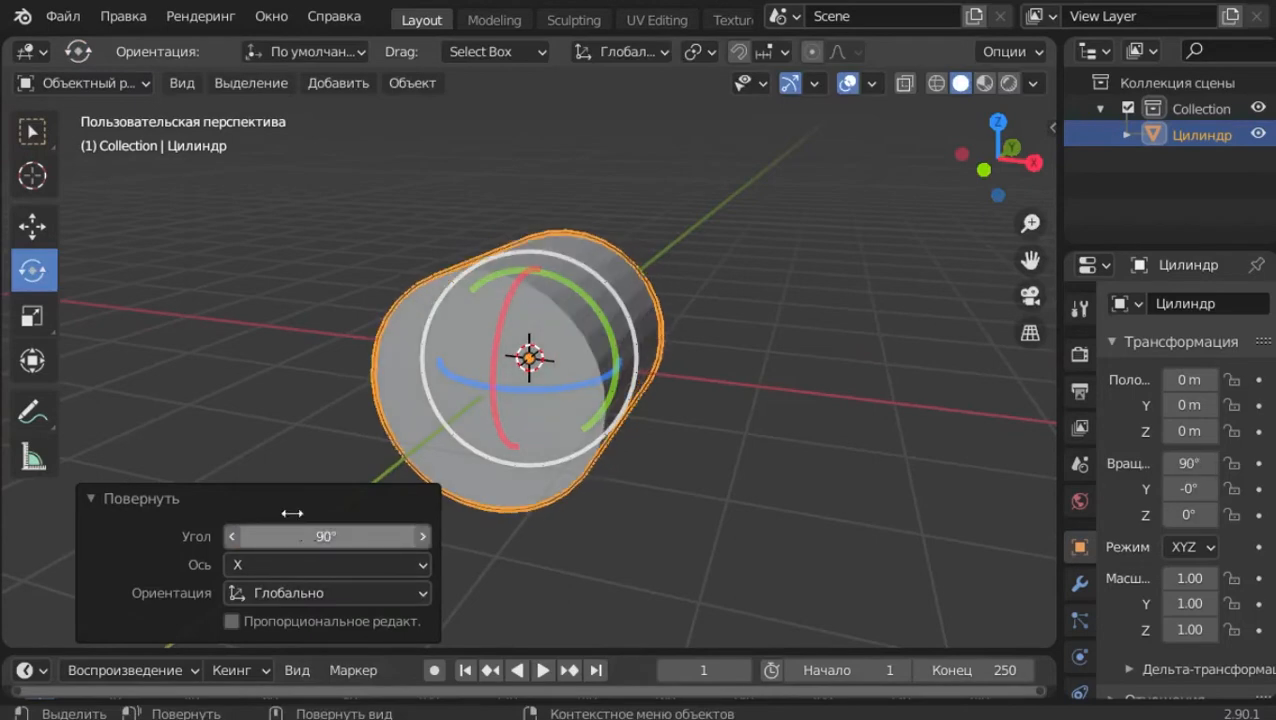
click(137, 500)
middle_drag(718, 318, 575, 300)
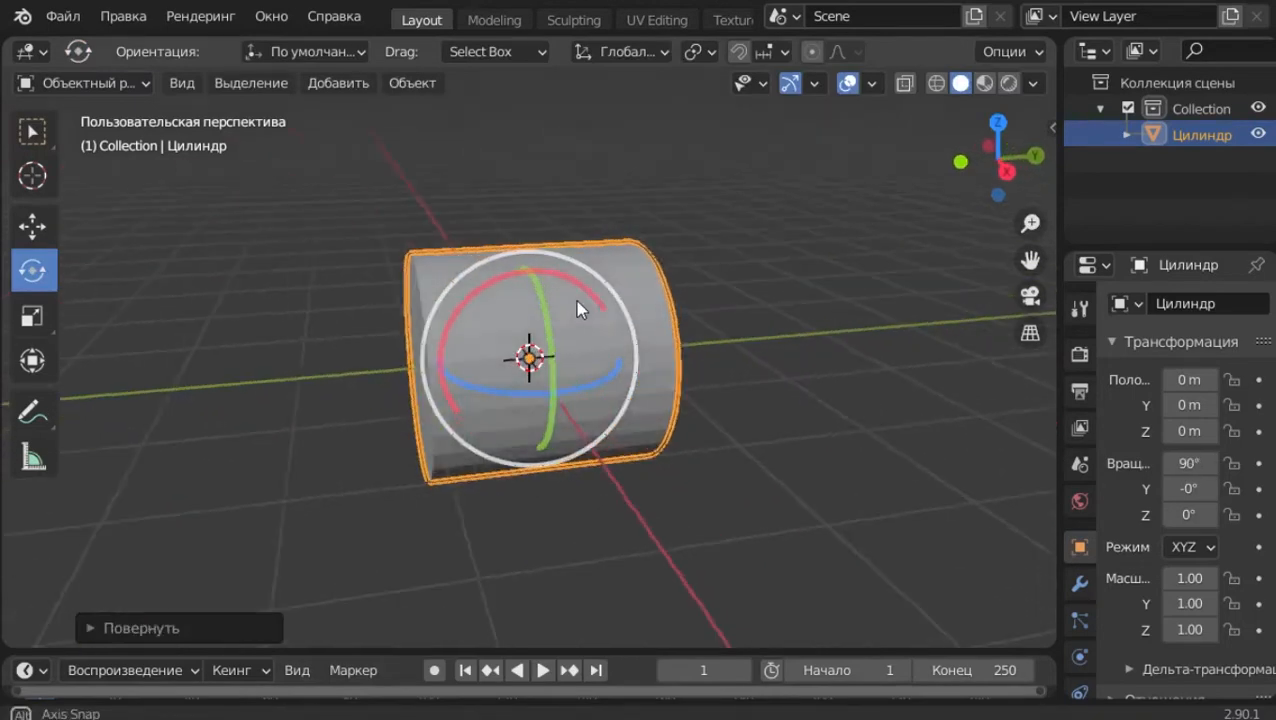
- Scale the cylinder along its local Z axis to about 0.49 of its length
key(shift+space)
key(s)
key(s)
key(z)
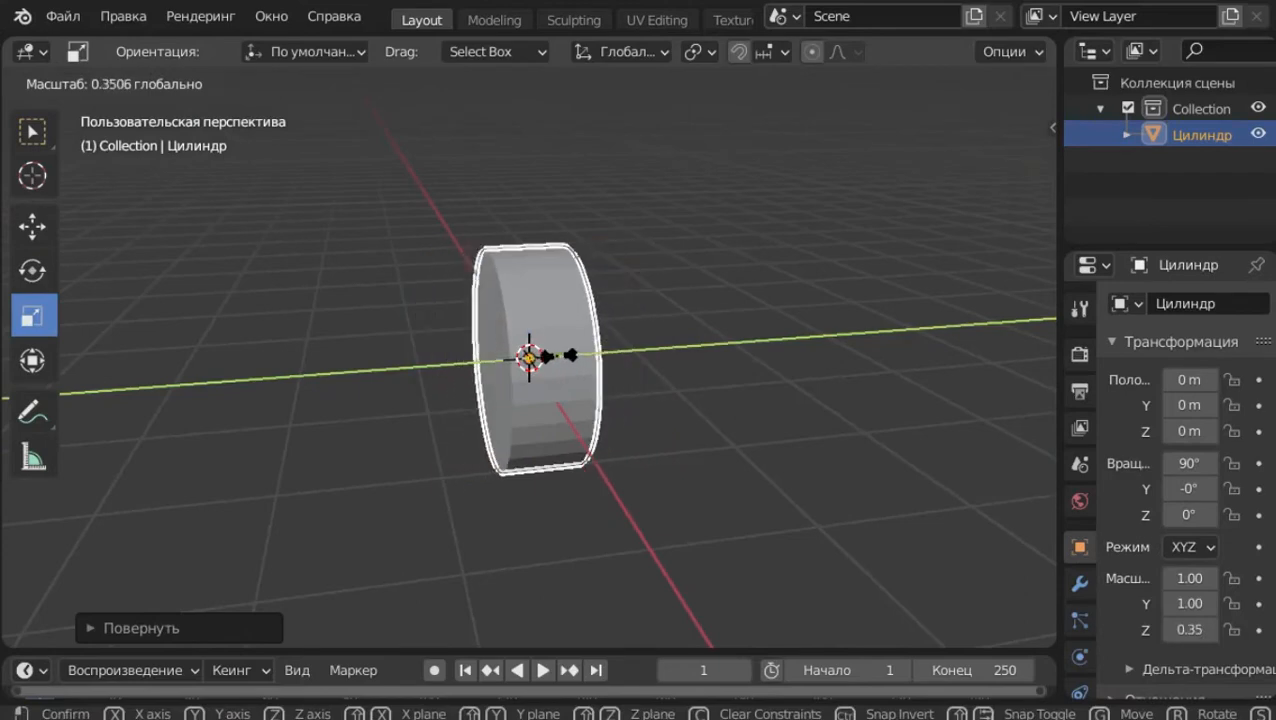
key(Return)
middle_drag(600, 290, 695, 293)
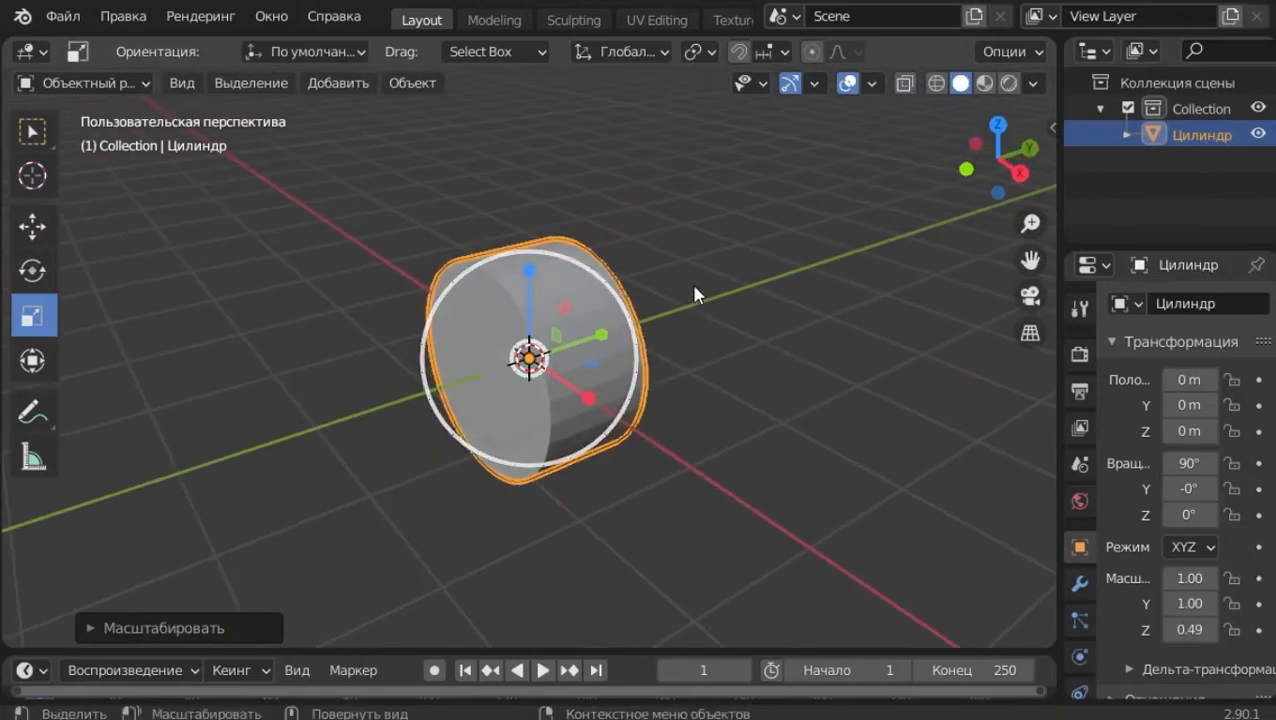
- Duplicate the cylinder in place and hide the copy
key(shift+d)
right_click(695, 293)
key(h)
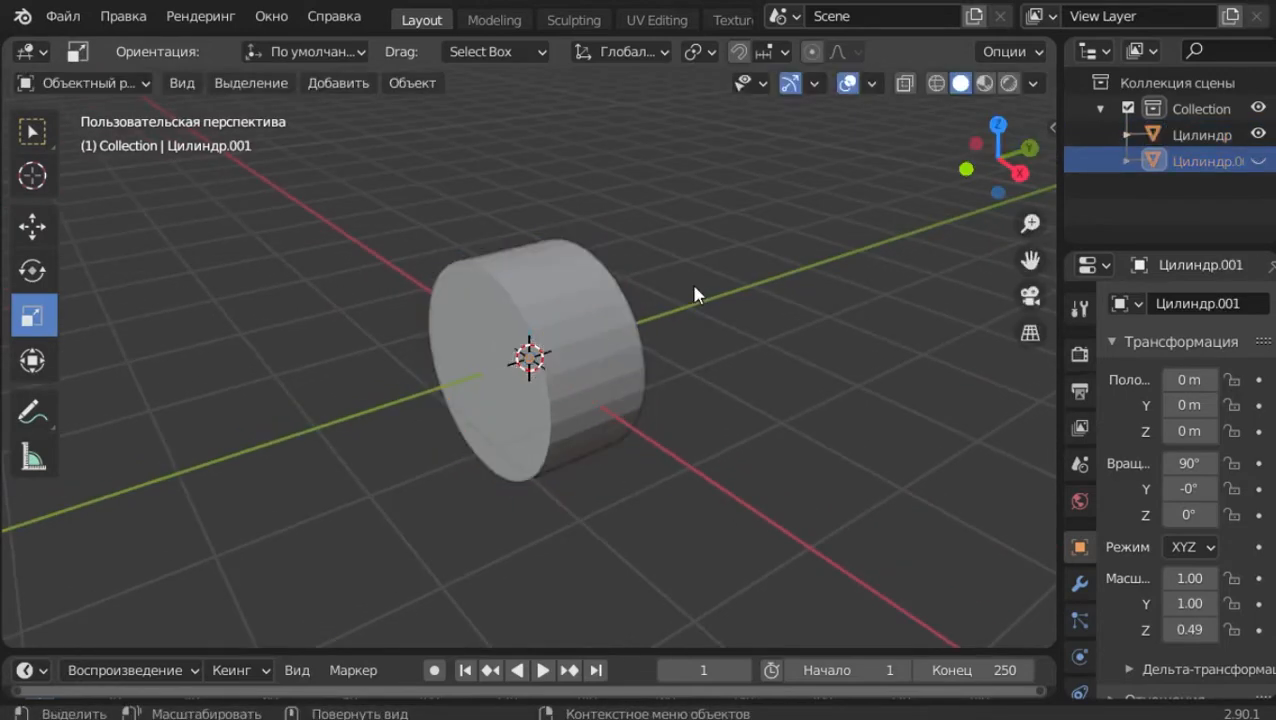
- In Edit Mode on the original cylinder, select every second side face using a face loop and Checker Deselect
click(576, 306)
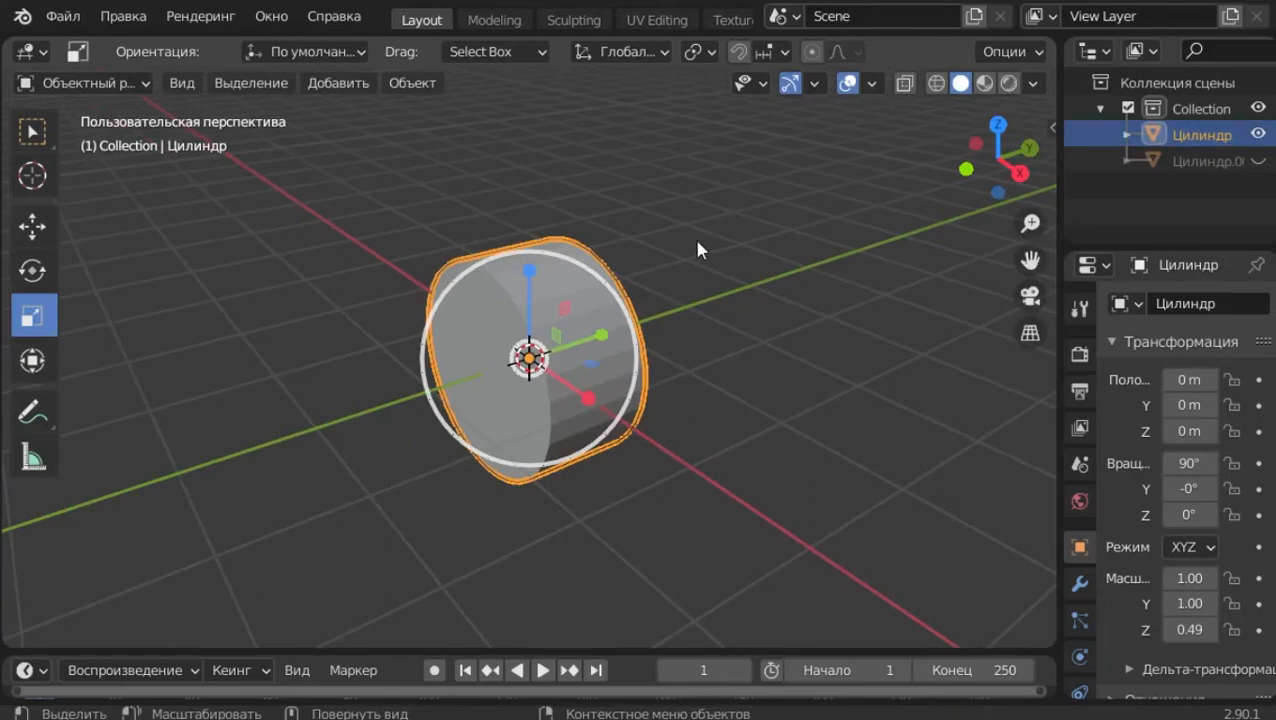
key(Tab)
scroll(692, 268, up, 3)
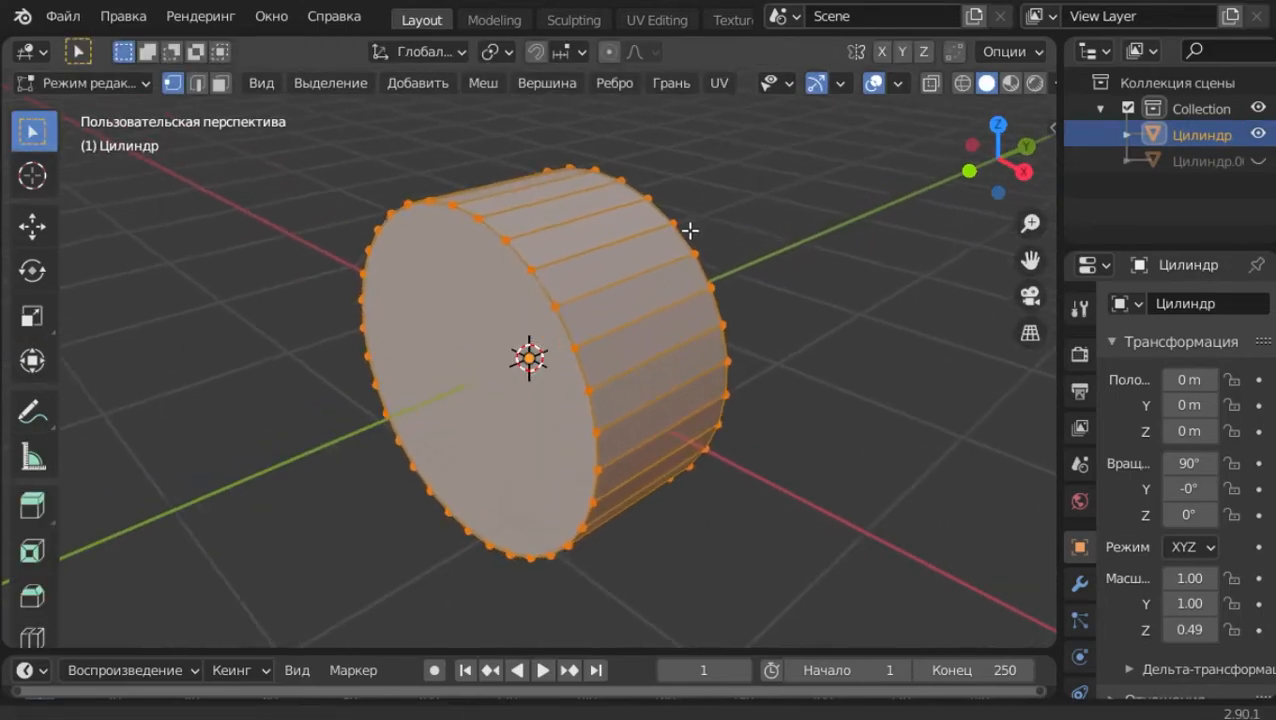
click(690, 231)
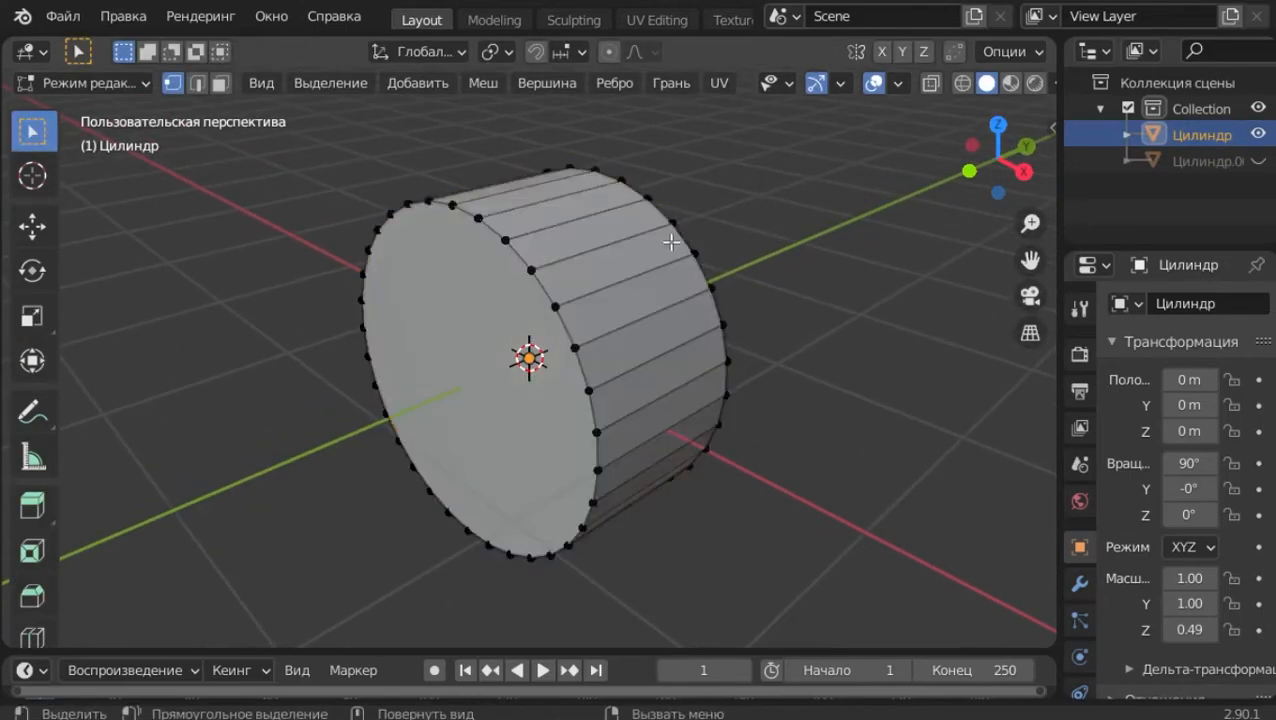
key(2)
key(3)
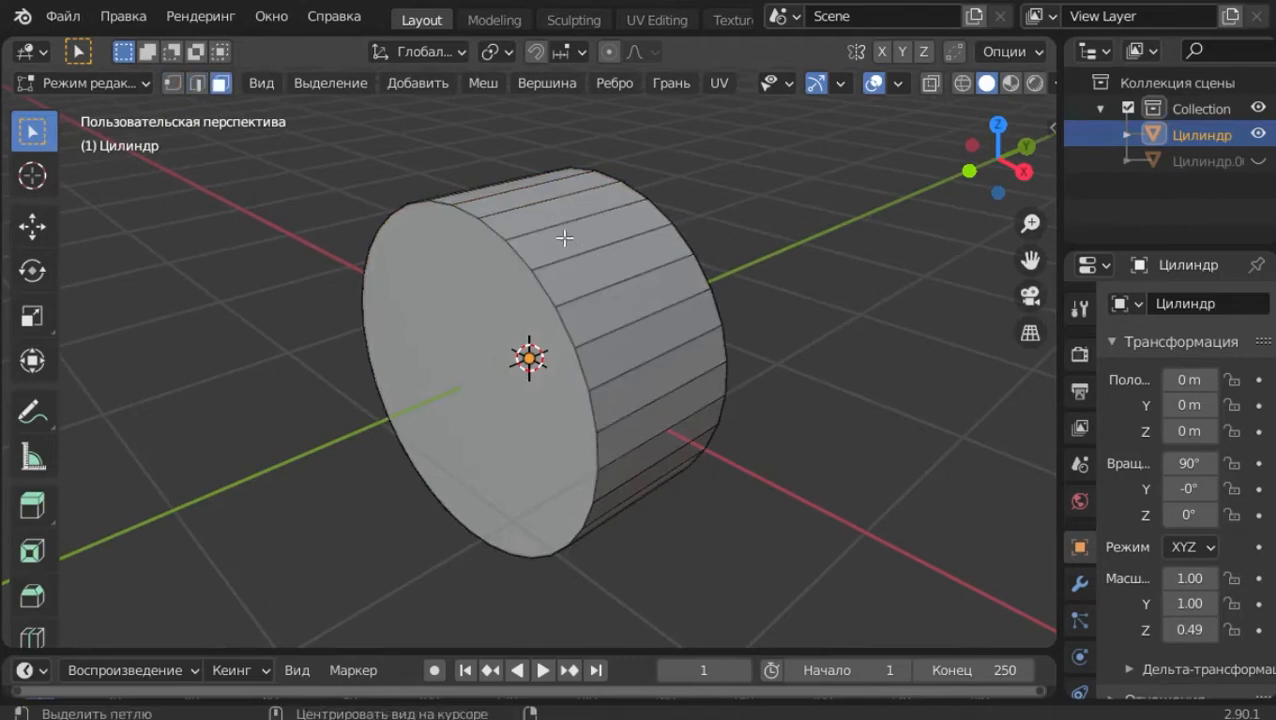
alt+click(551, 226)
click(337, 84)
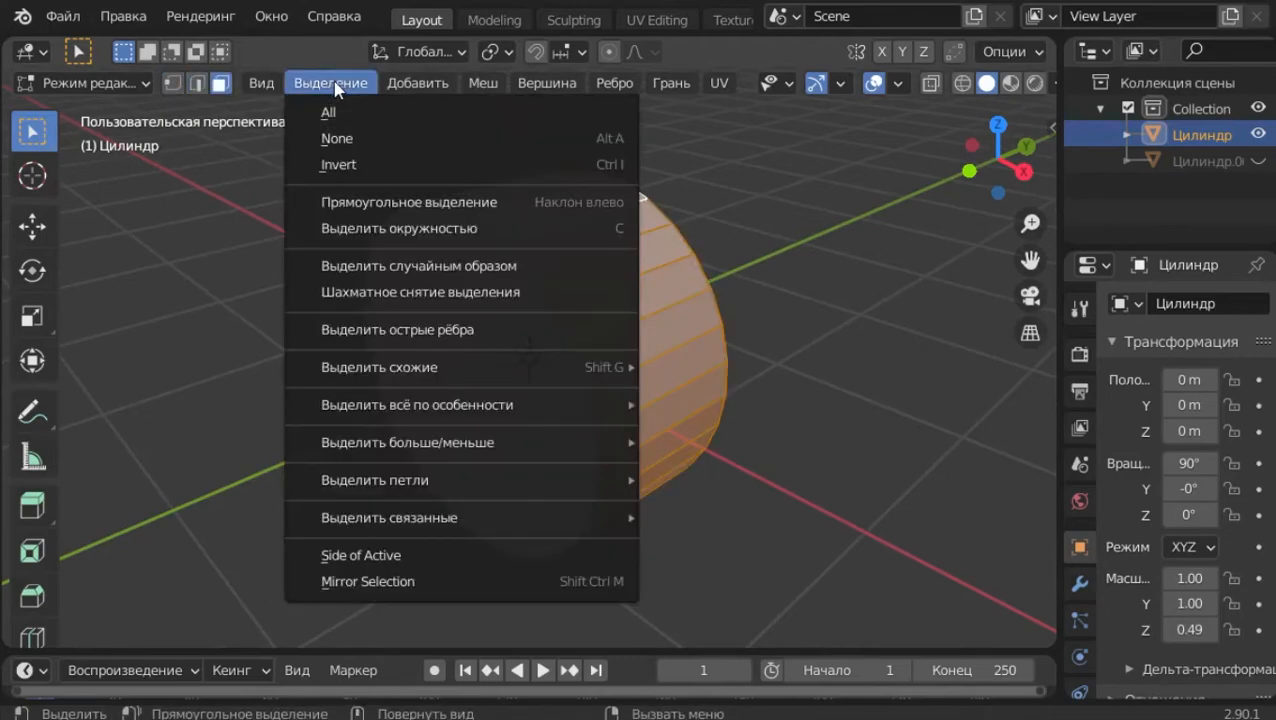
click(440, 292)
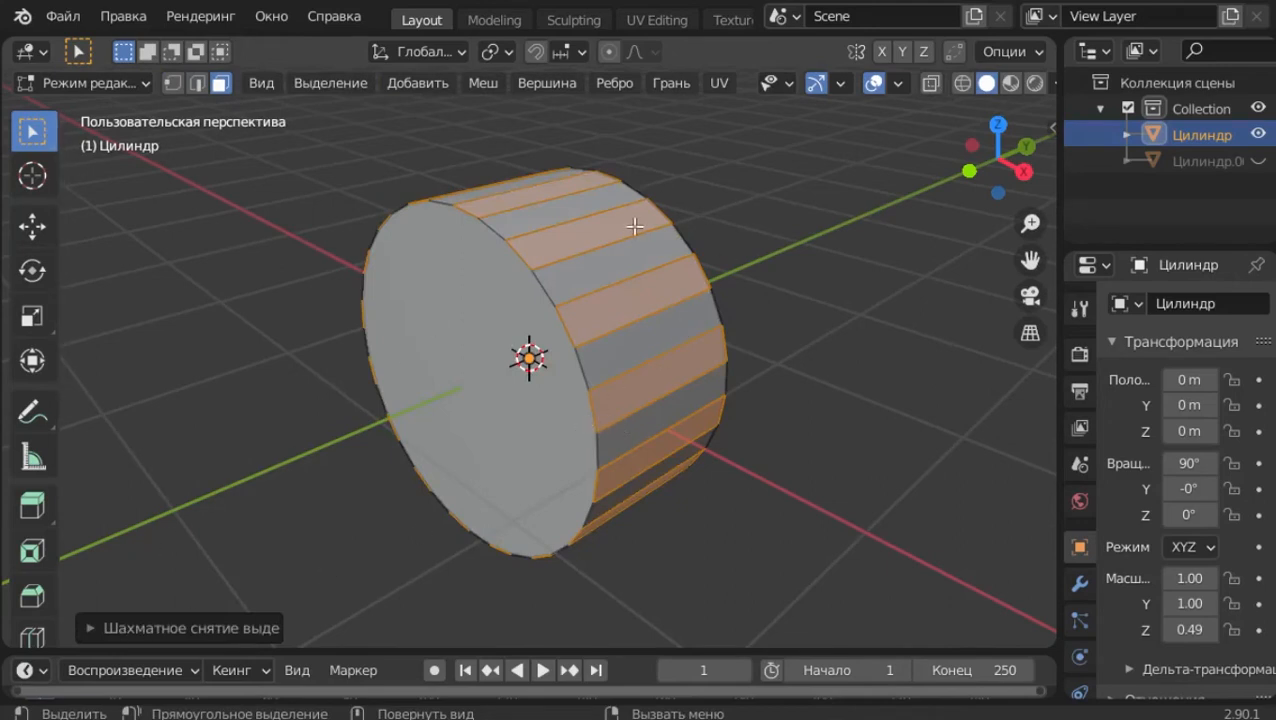
- Extrude the selected side faces and scale them outward from the center, excluding the Y axis, to form gear teeth
middle_drag(614, 234, 638, 250)
key(KP_1)
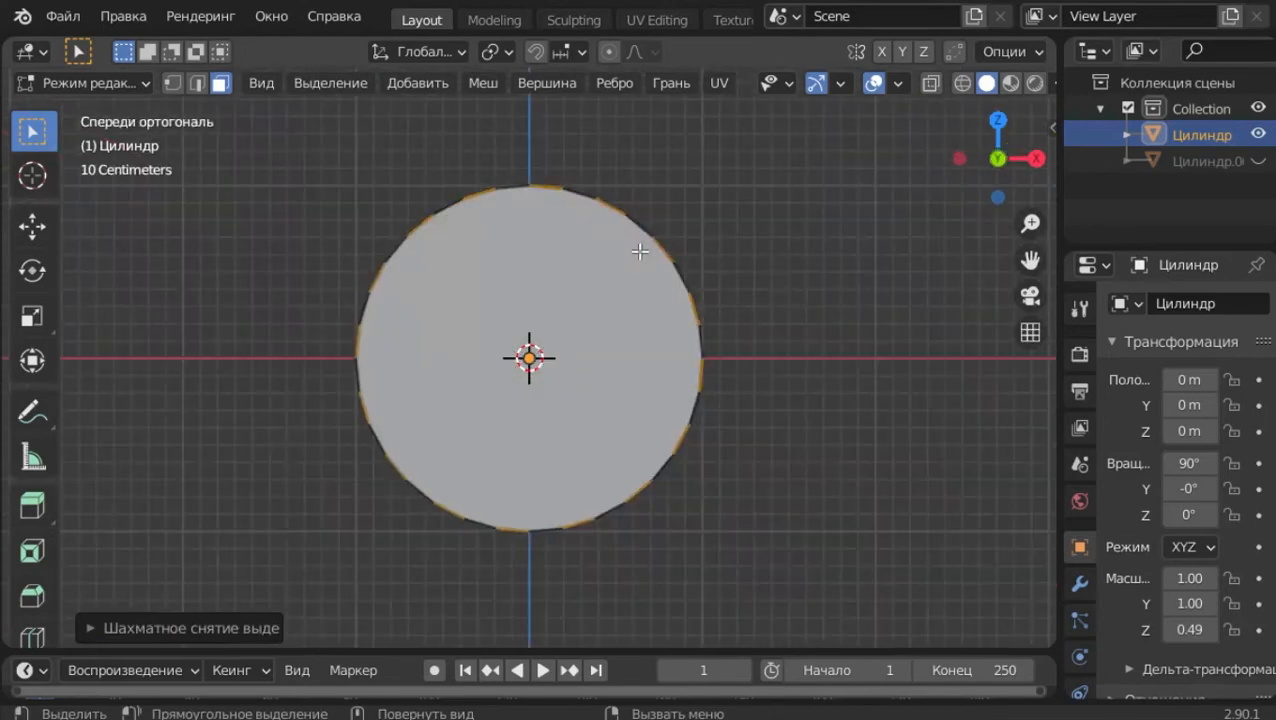
key(e)
click(638, 250)
key(shift+space)
key(s)
drag(578, 267, 606, 243)
key(shift+y)
middle_drag(672, 159, 709, 117)
- Set the pivot point to Individual Origins and scale the tooth tip faces to about 0.137, excluding the Y axis
click(764, 52)
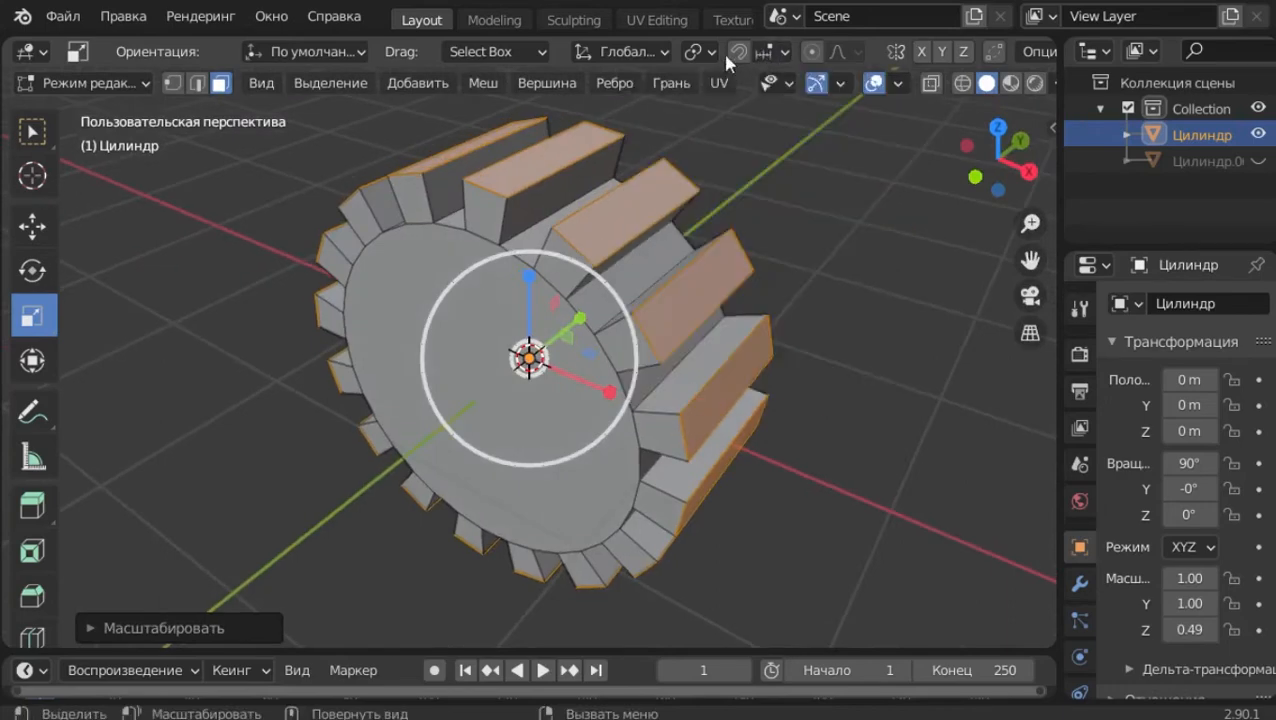
click(702, 51)
click(732, 140)
middle_drag(726, 142, 693, 195)
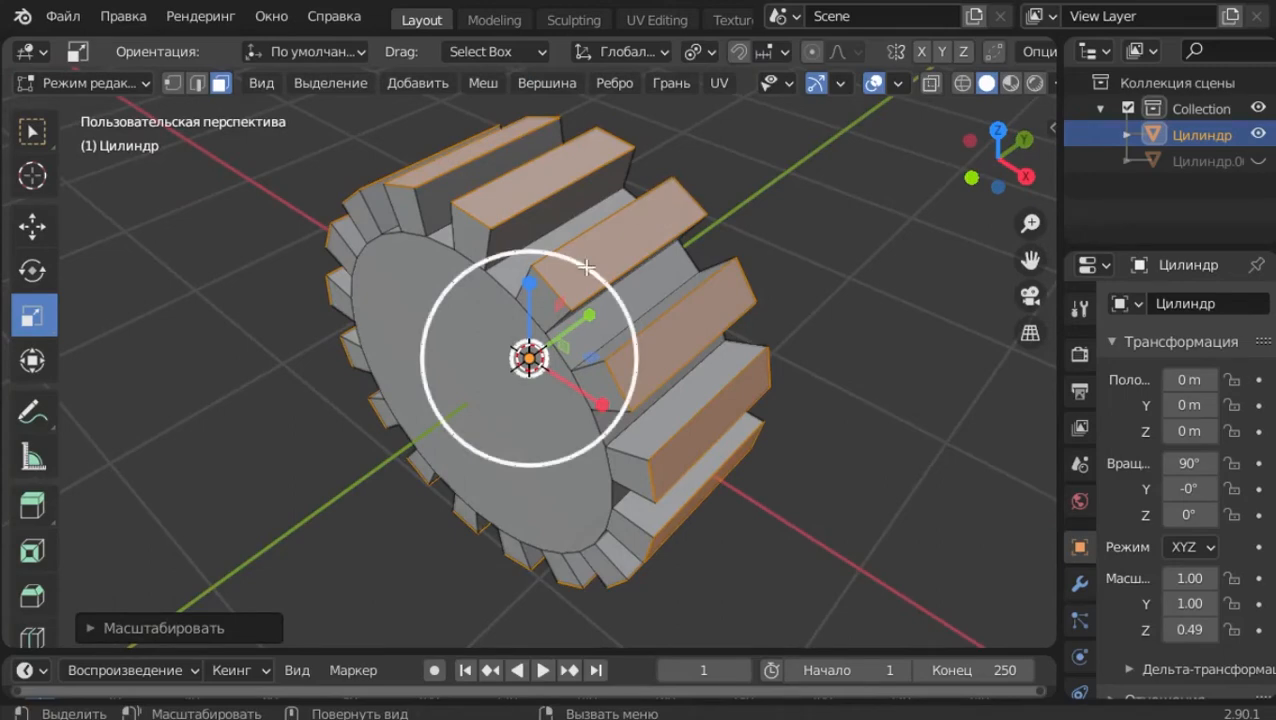
drag(584, 262, 529, 338)
key(shift+y)
- Copy the X scale factor from the settings of the last scale operation
click(148, 628)
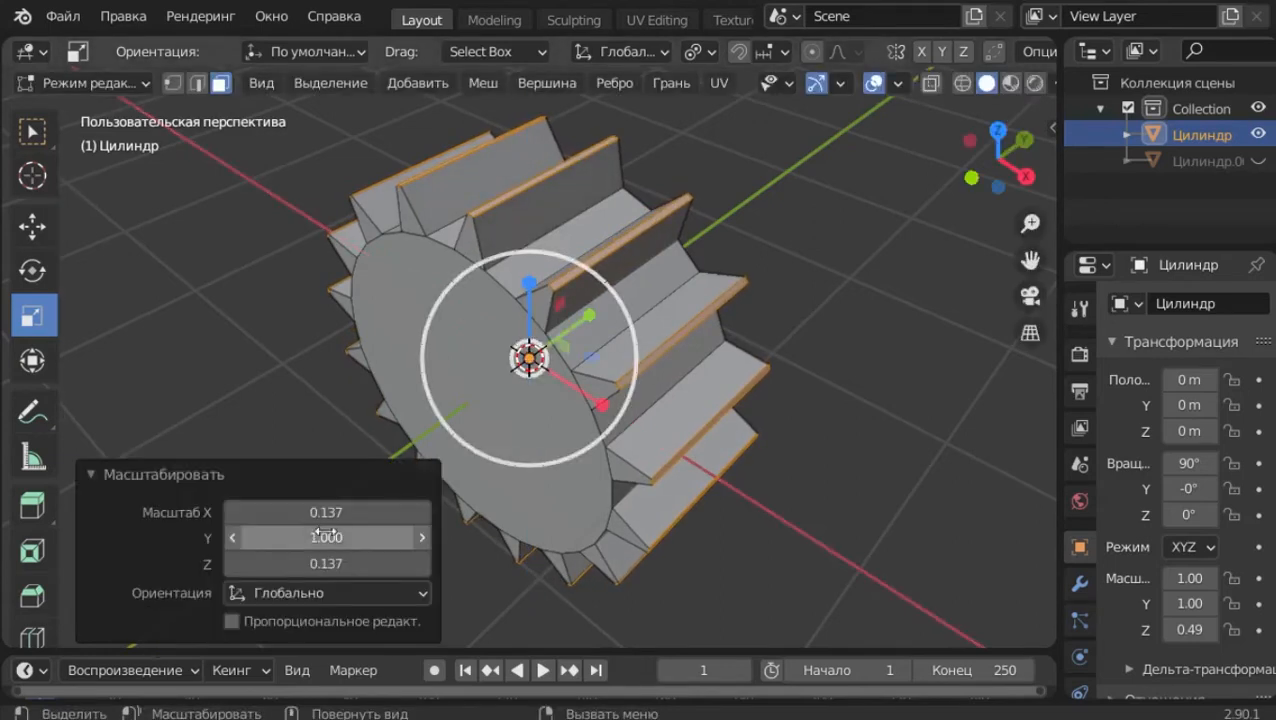
click(346, 511)
key(ctrl+c)
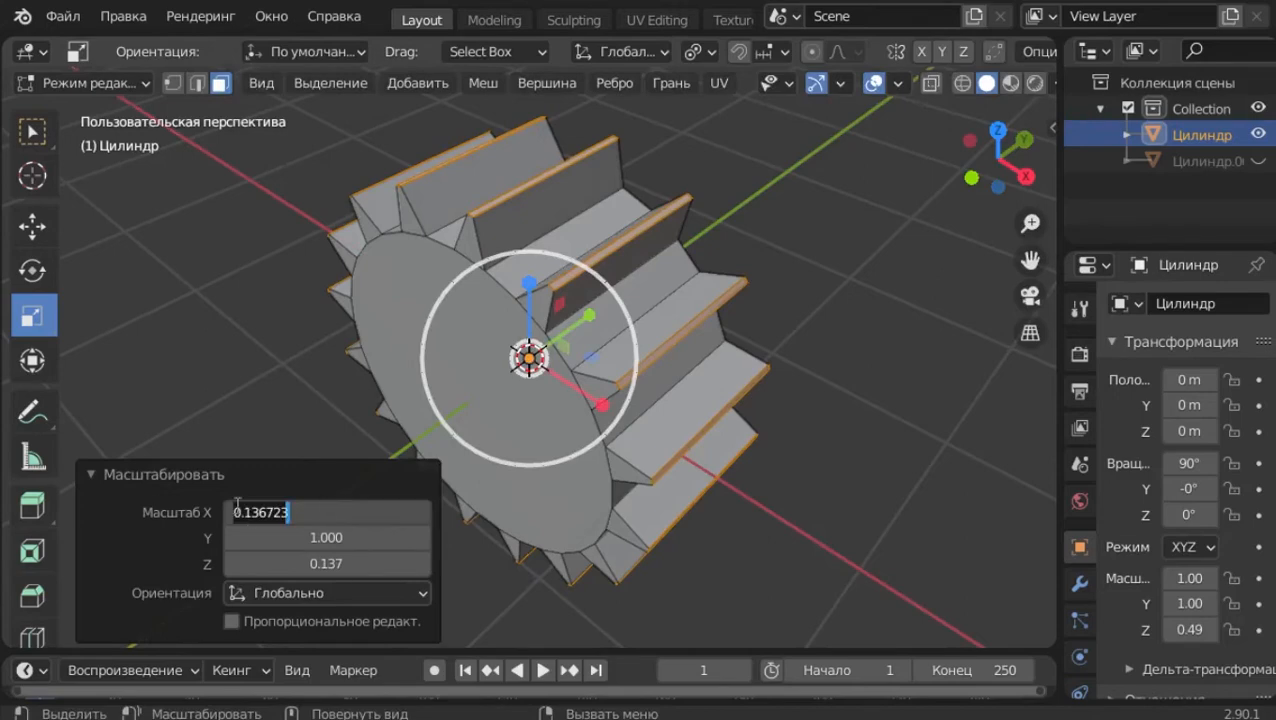
key(Return)
click(135, 469)
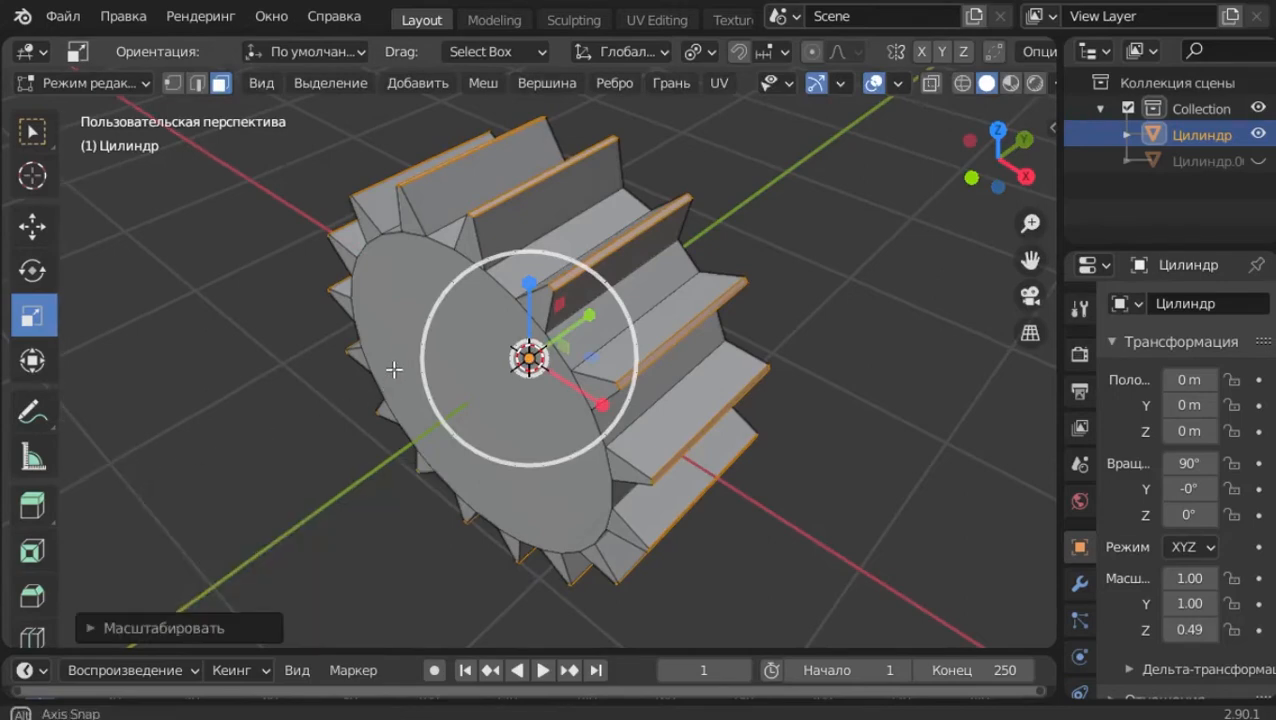
- Select the face loop running around the gear's teeth and the gaps between them
middle_drag(396, 373, 476, 365)
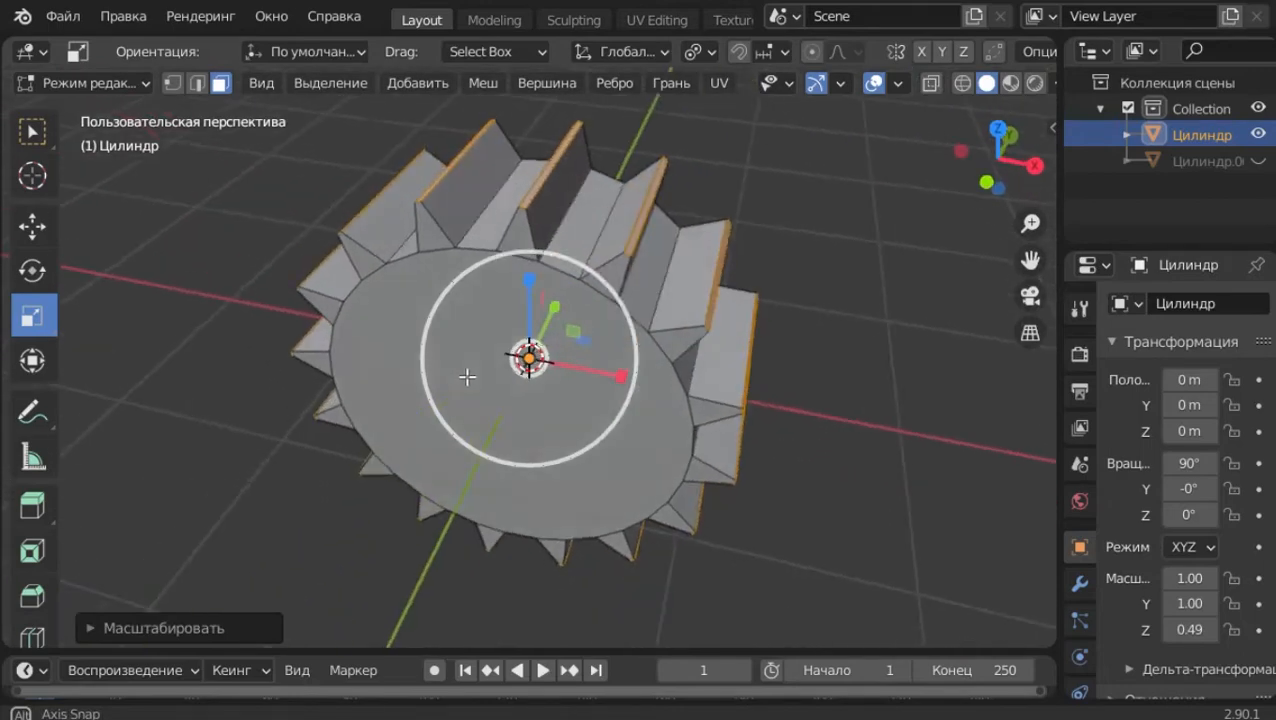
click(595, 200)
middle_drag(596, 200, 538, 214)
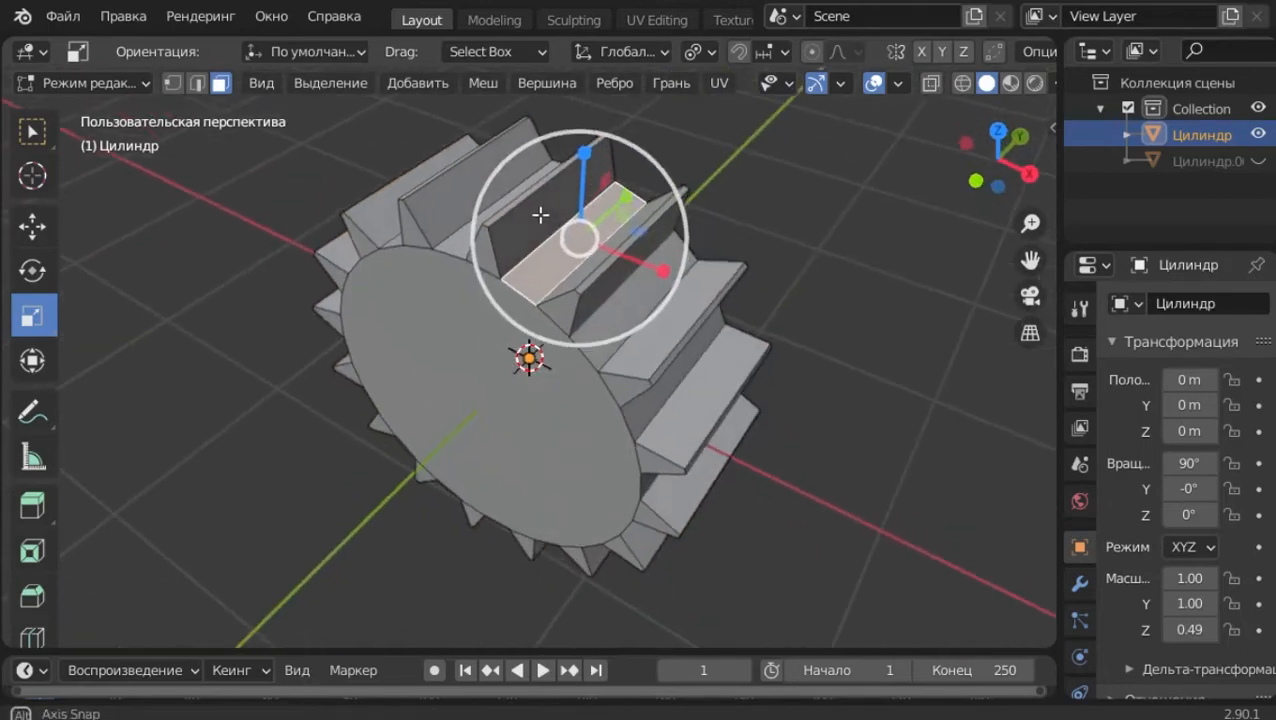
shift+click(551, 278)
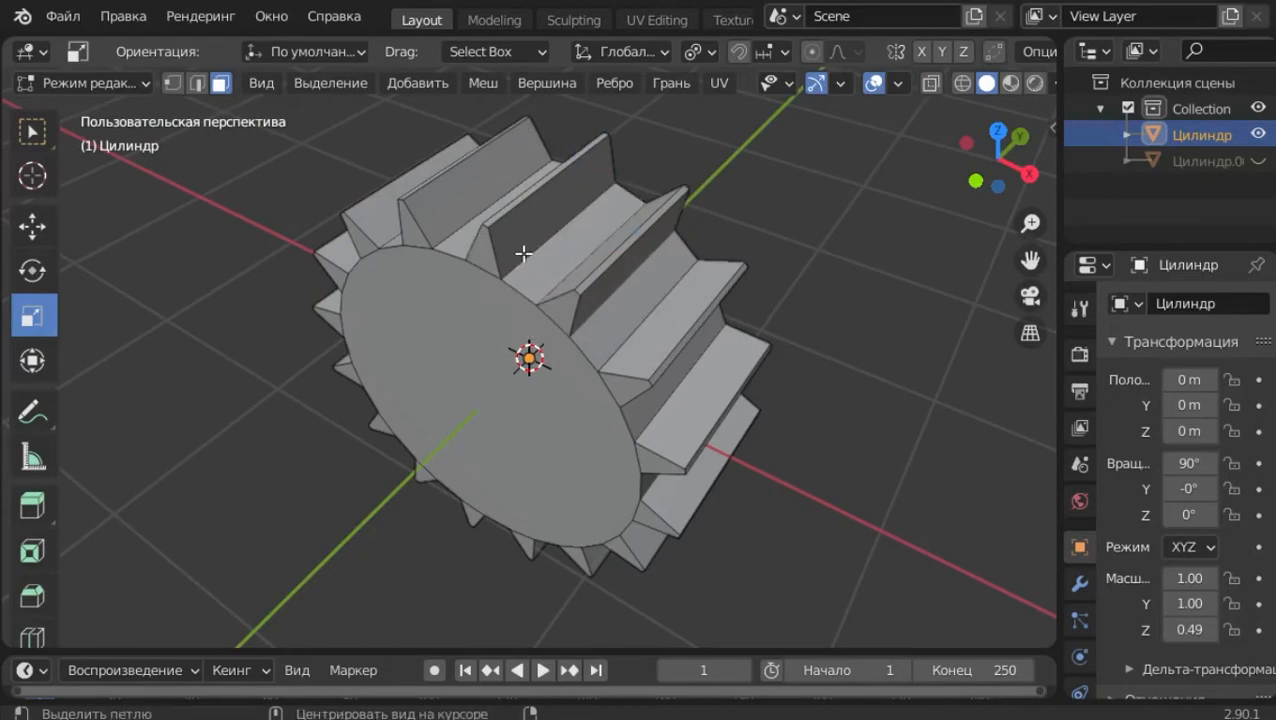
alt+click(633, 212)
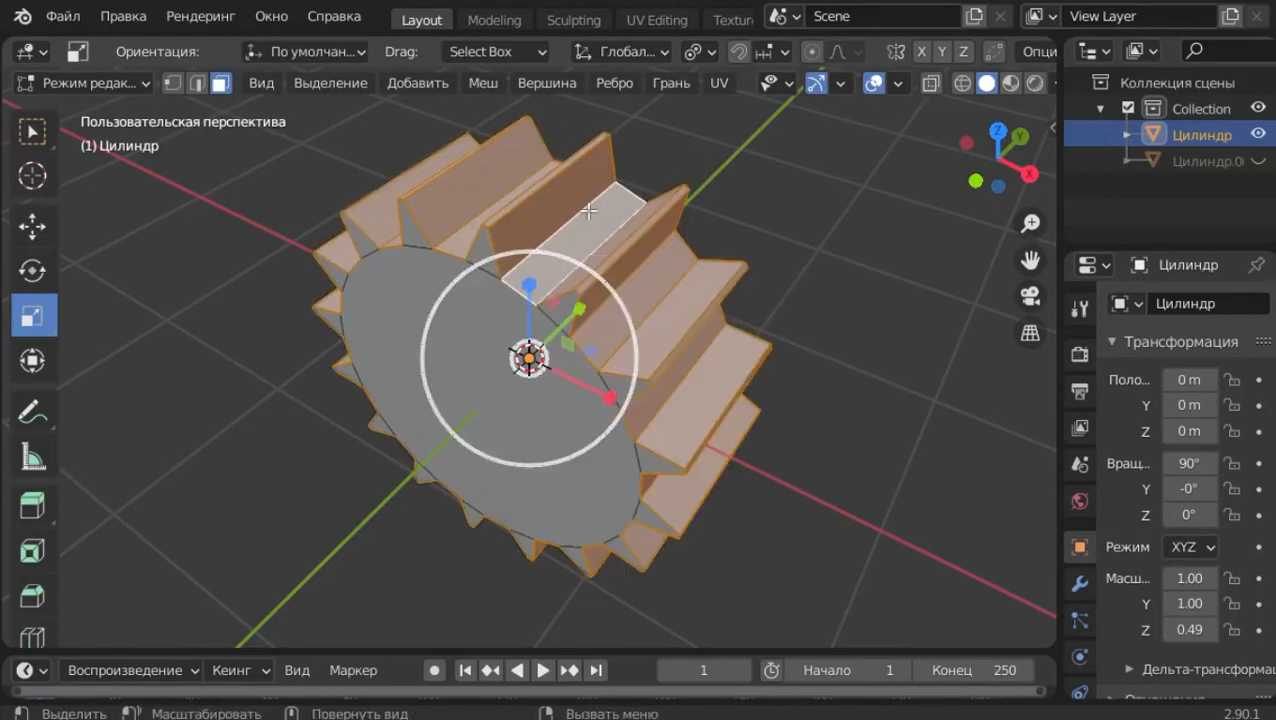
- Apply Checker Deselect with 3 deselected, 1 selected and an offset of 3 to keep only the faces between the teeth
click(340, 84)
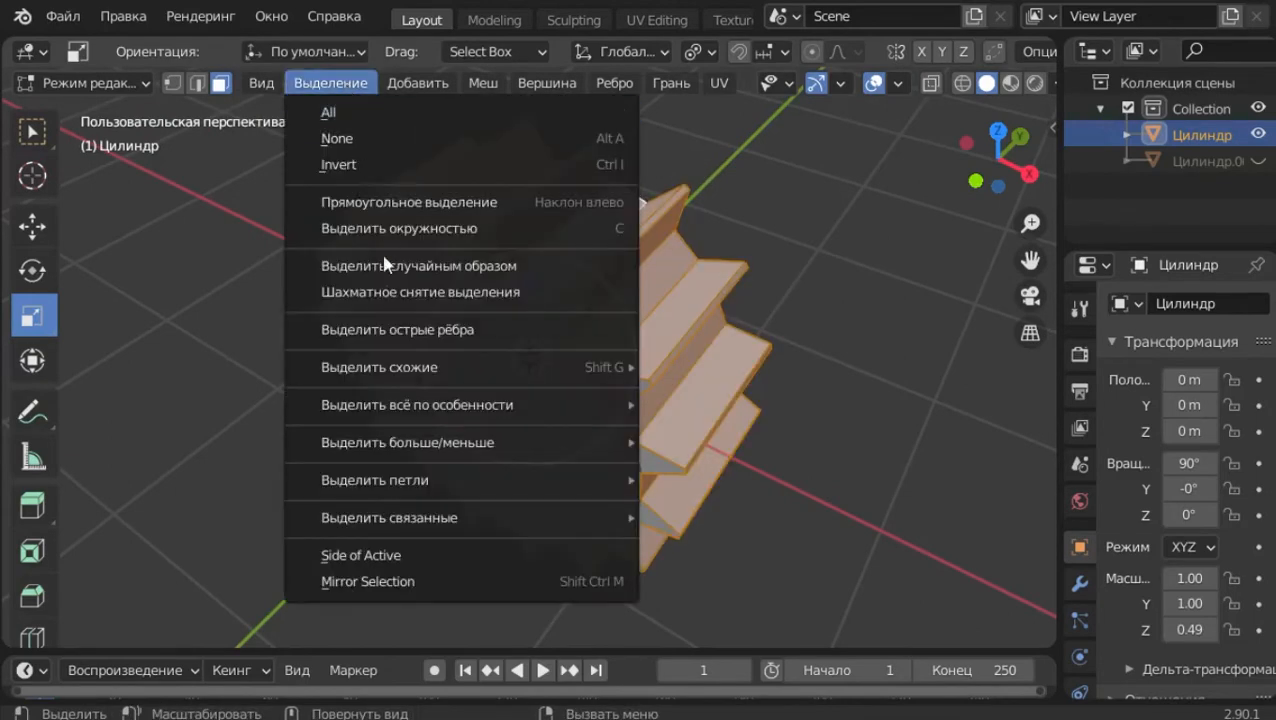
click(391, 293)
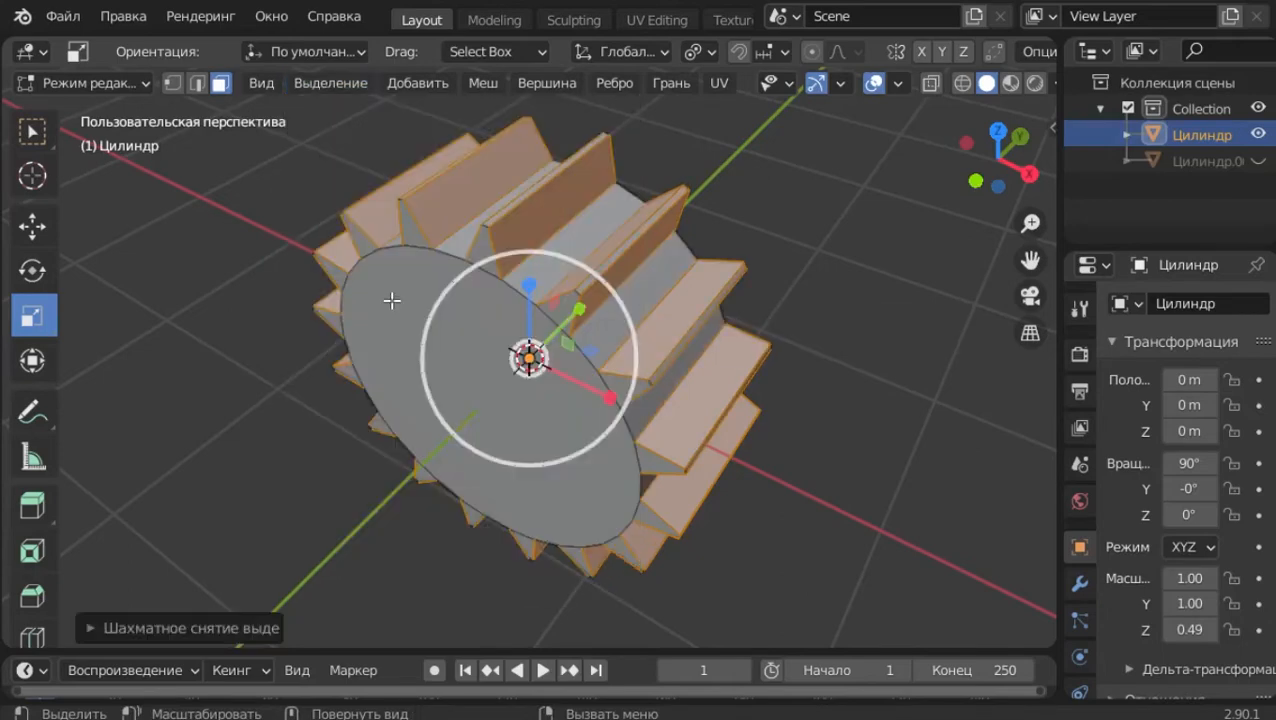
click(112, 628)
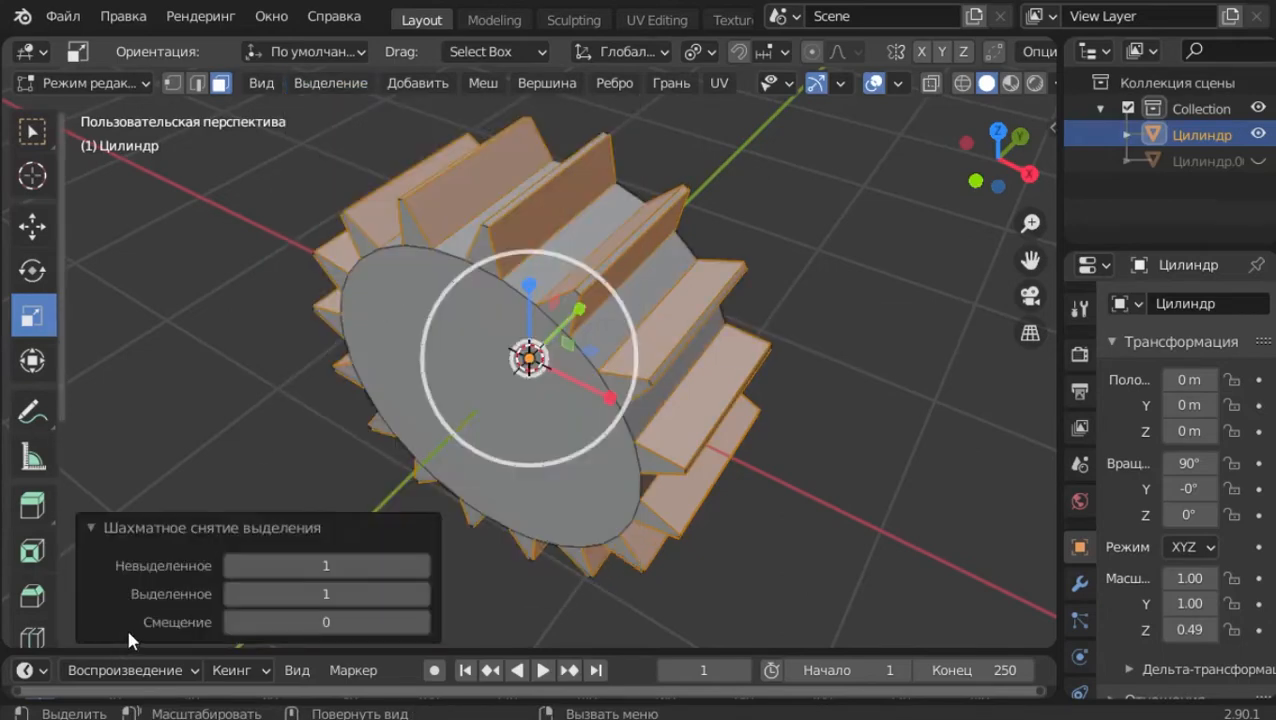
click(423, 567)
click(423, 567)
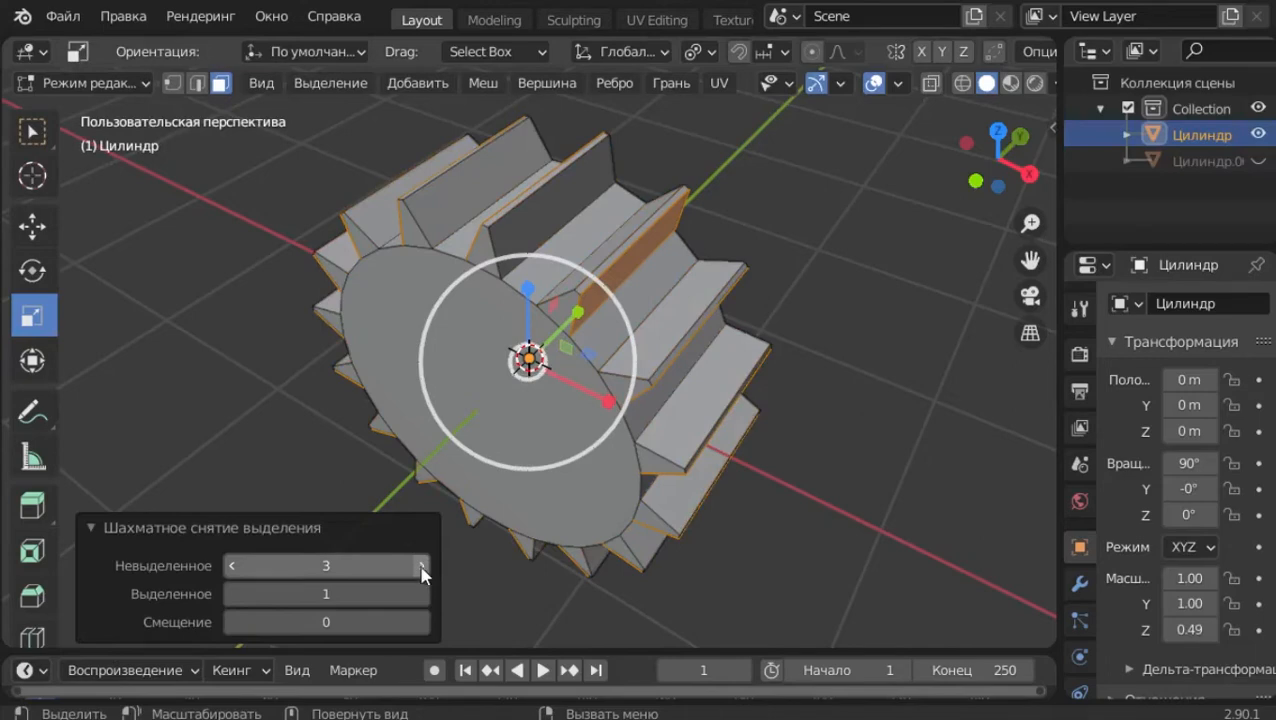
click(422, 622)
click(422, 622)
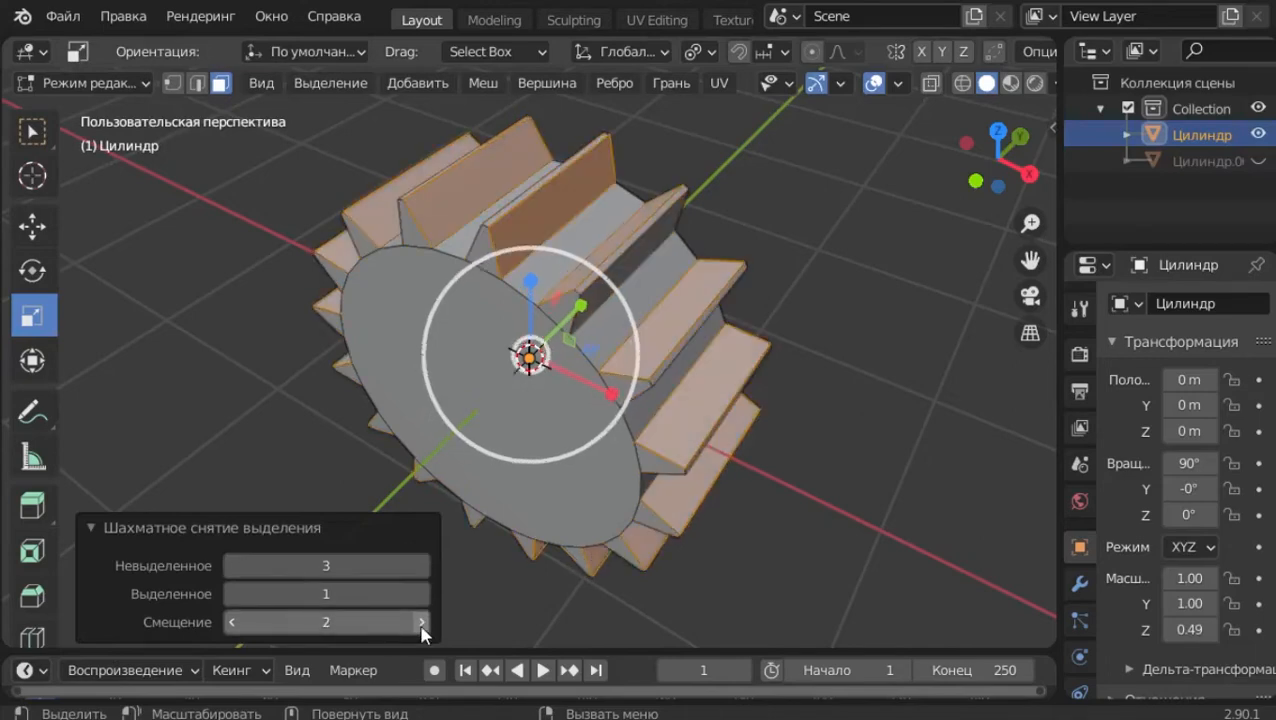
click(422, 622)
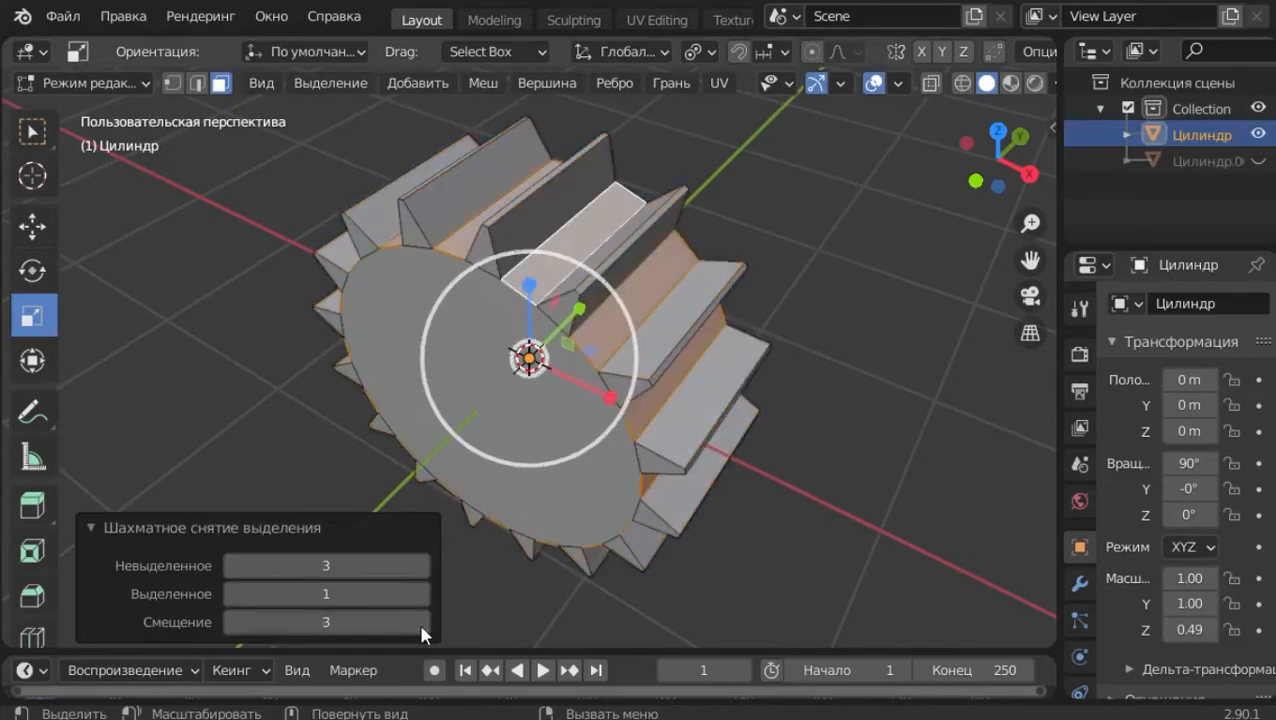
click(97, 526)
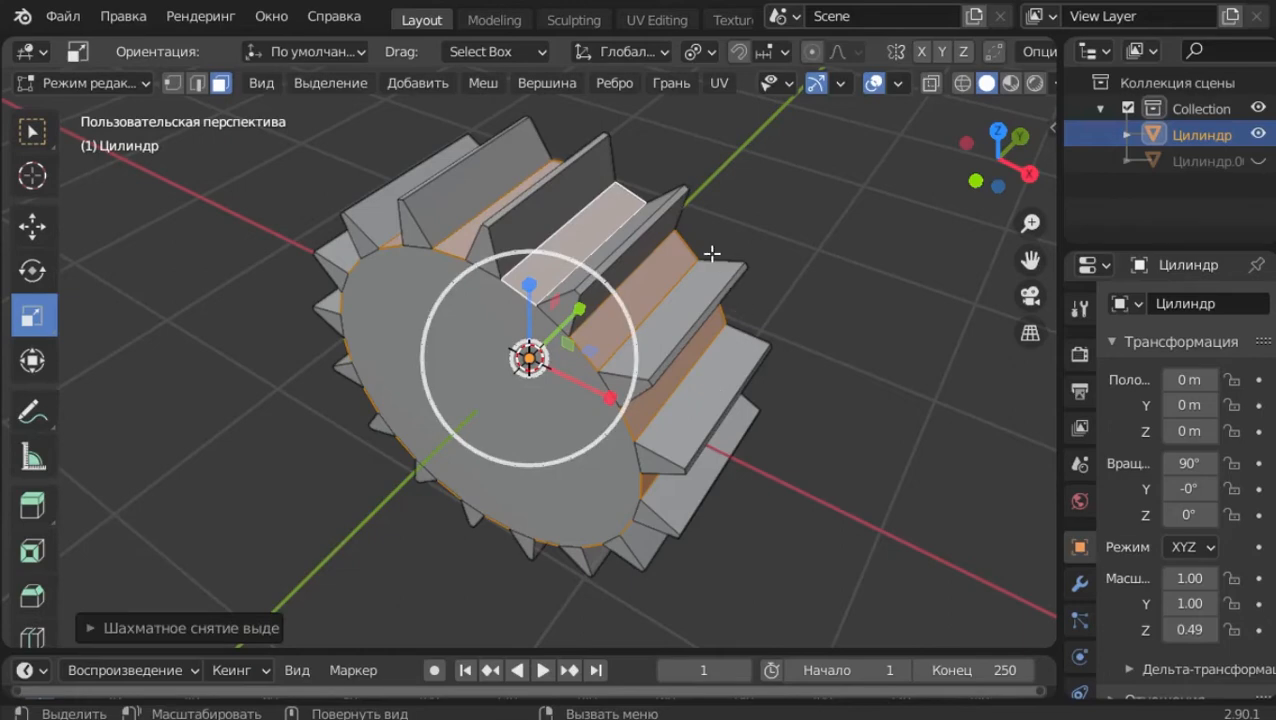
- Scale the faces between the teeth down to about 0.267, excluding the Y axis
key(s)
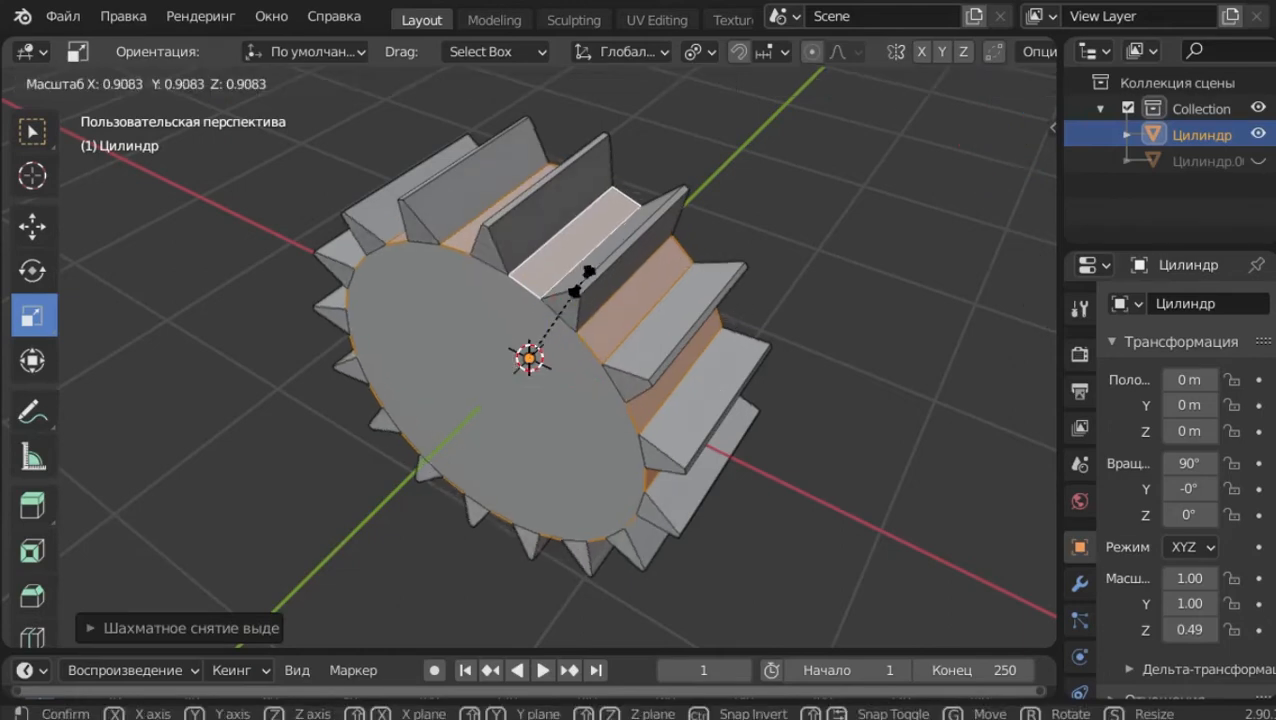
key(shift+y)
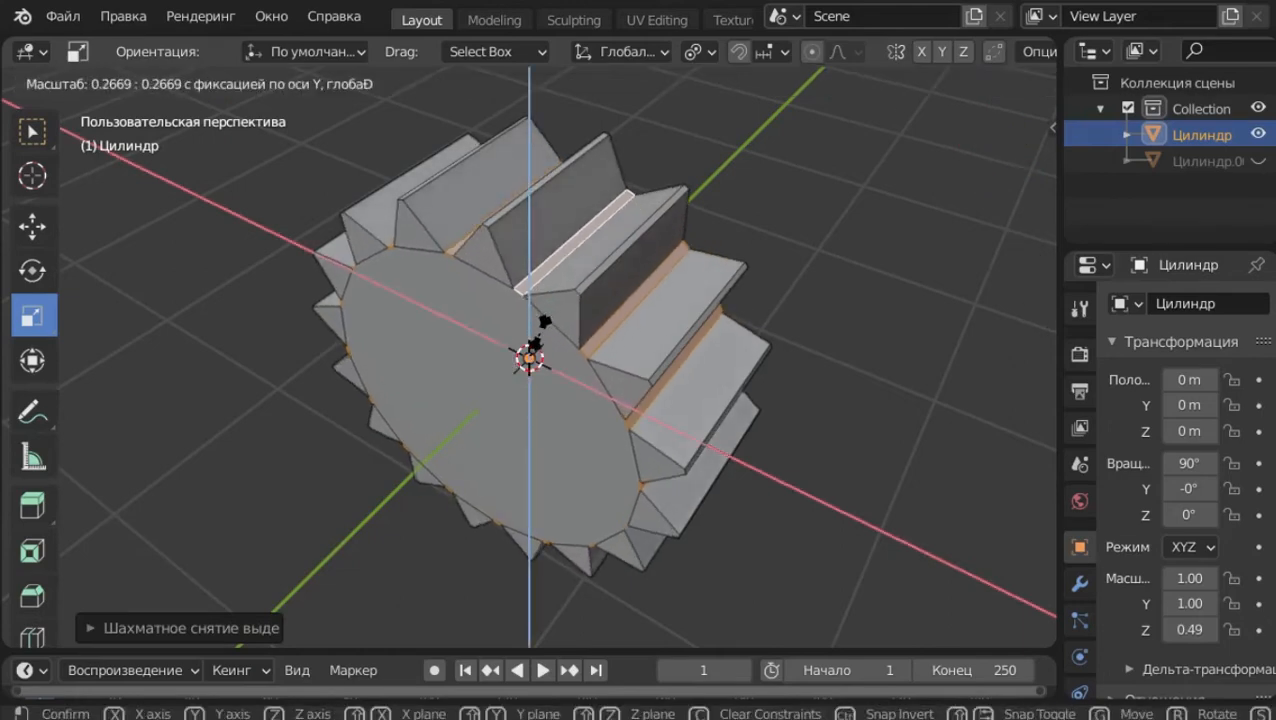
click(541, 323)
- Paste the copied factor of 0.136723 as the X and Z scale of the faces between the teeth
click(146, 632)
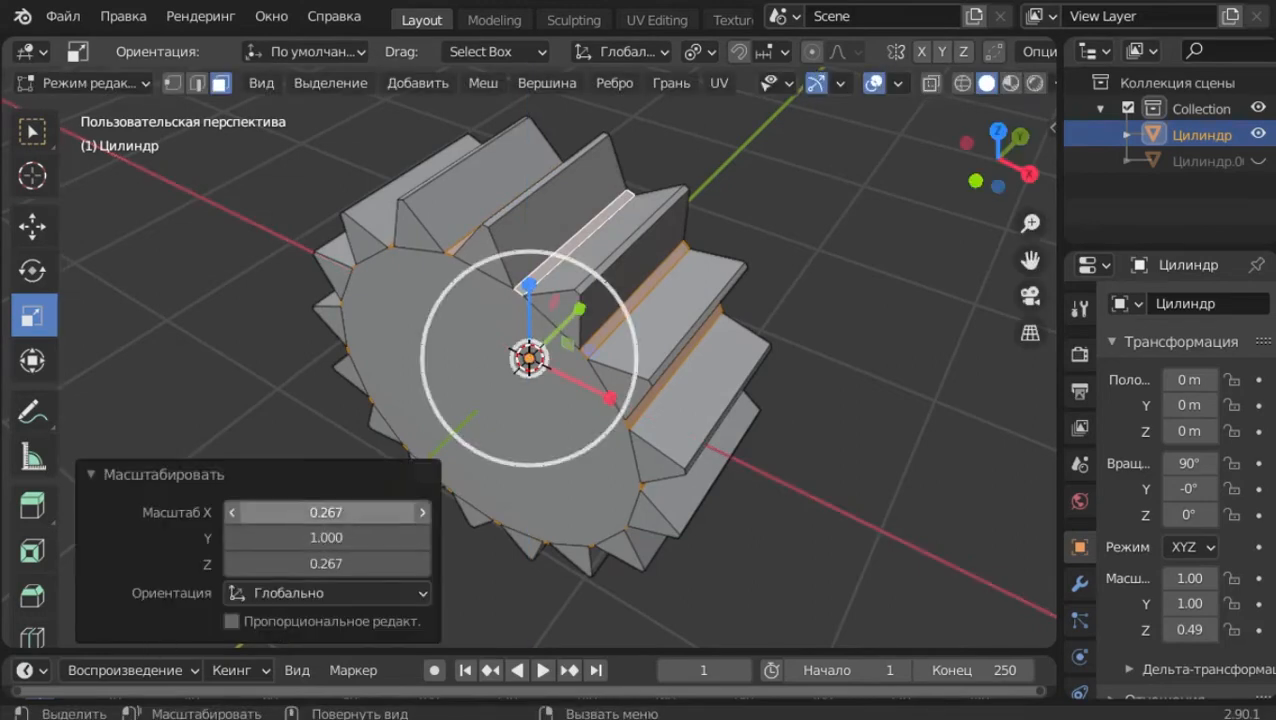
click(349, 512)
key(ctrl+v)
click(354, 565)
click(355, 566)
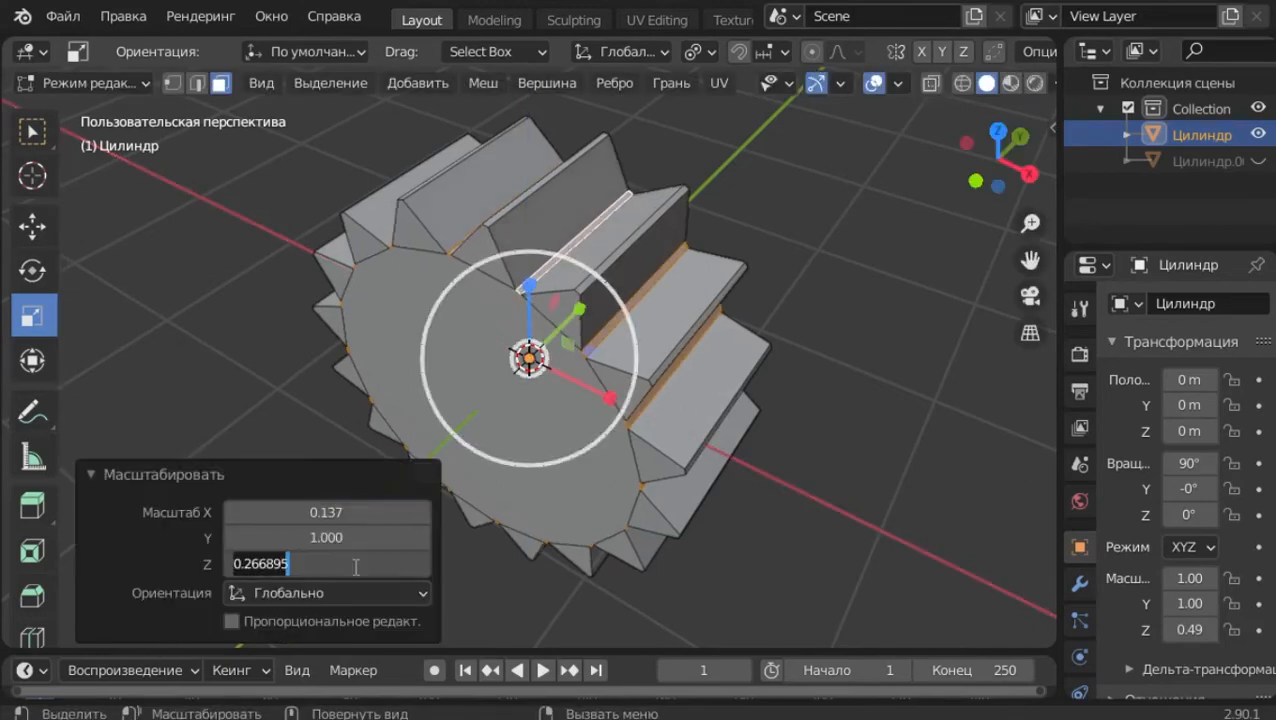
key(ctrl+v)
key(Return)
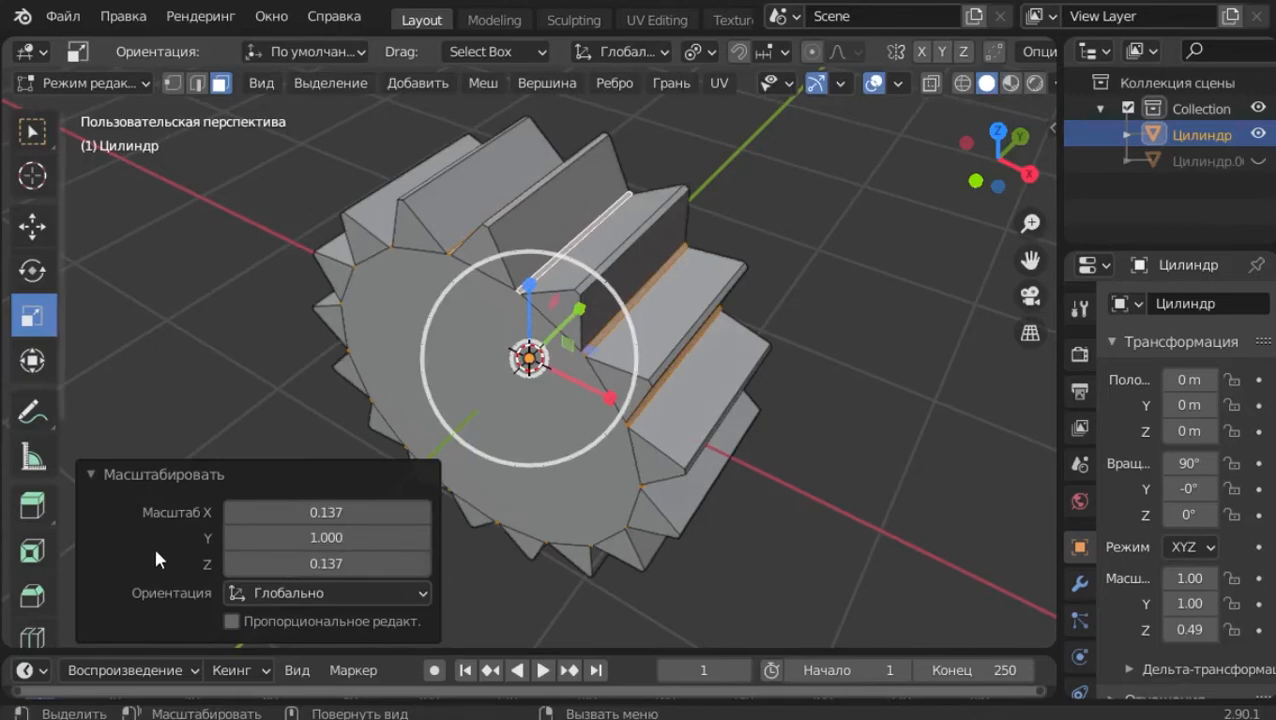
click(133, 470)
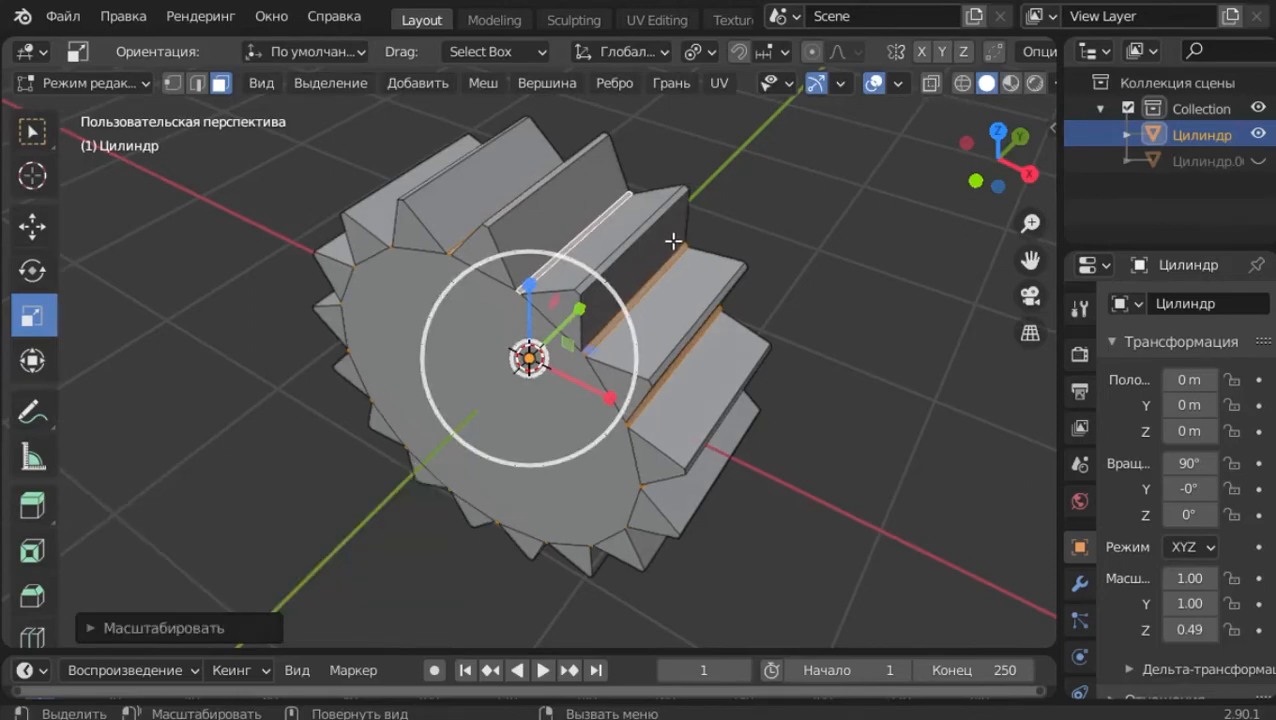
middle_drag(674, 231, 574, 293)
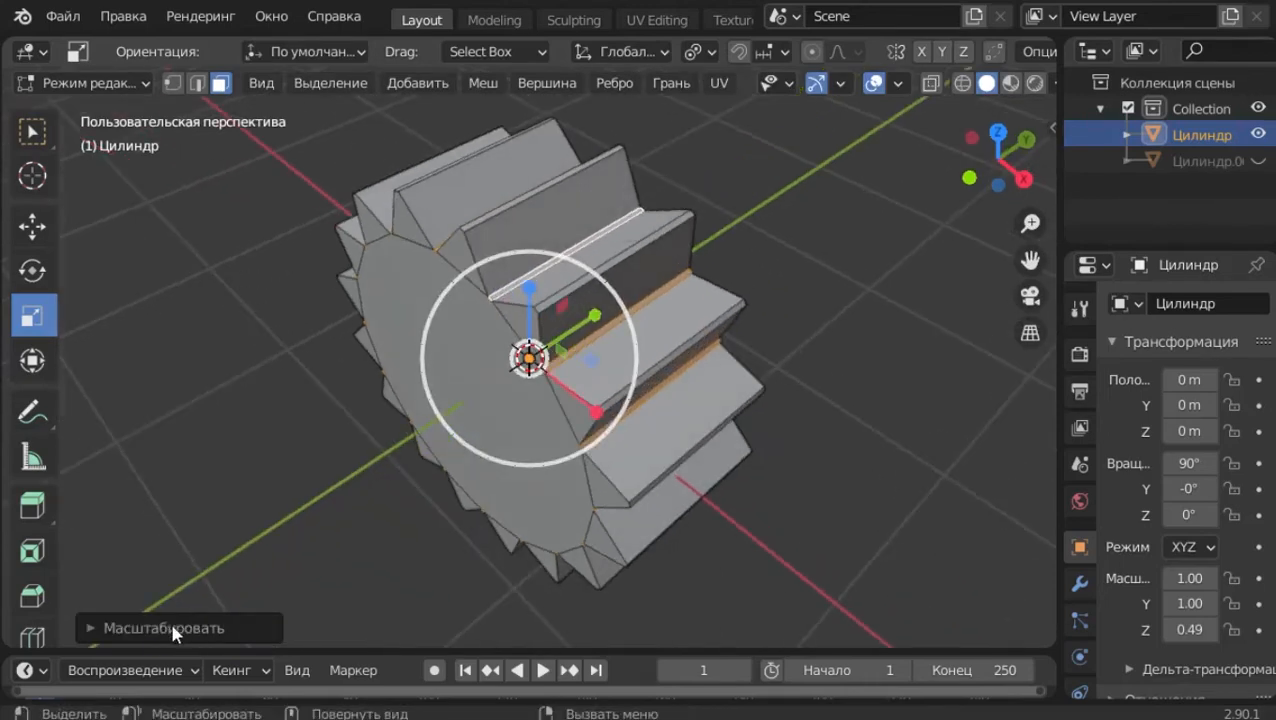
click(145, 623)
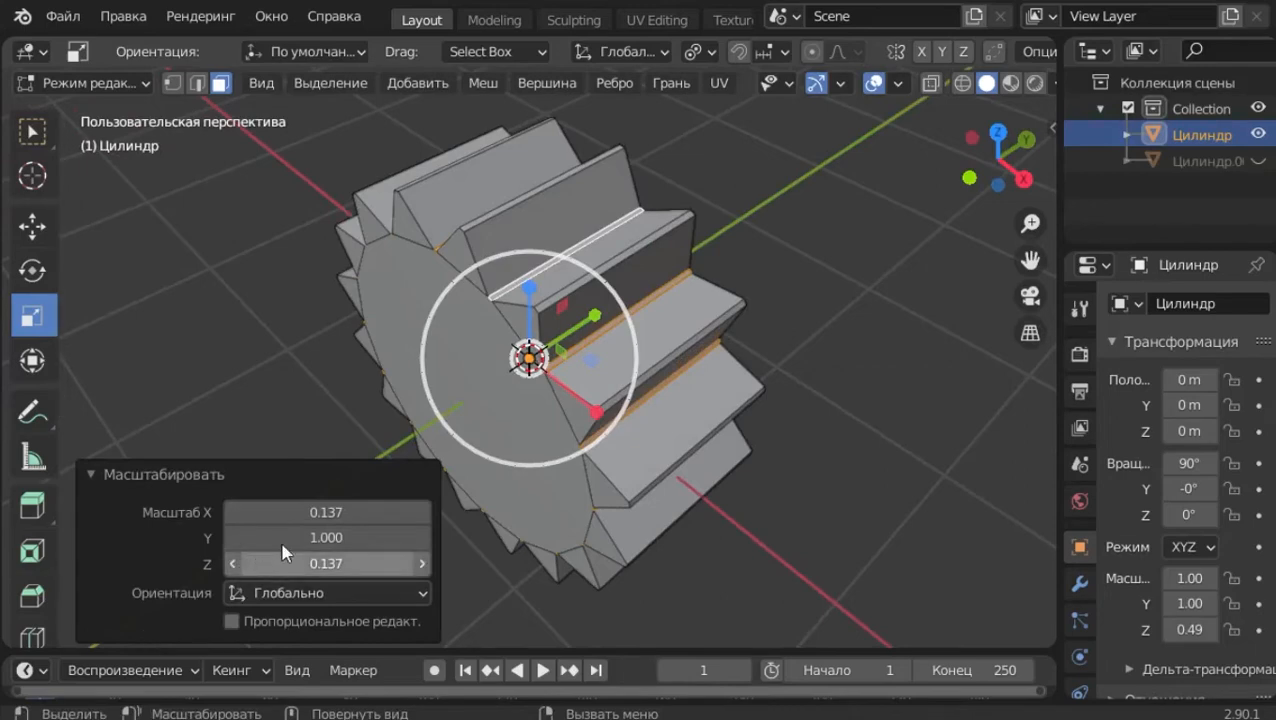
middle_drag(683, 205, 659, 217)
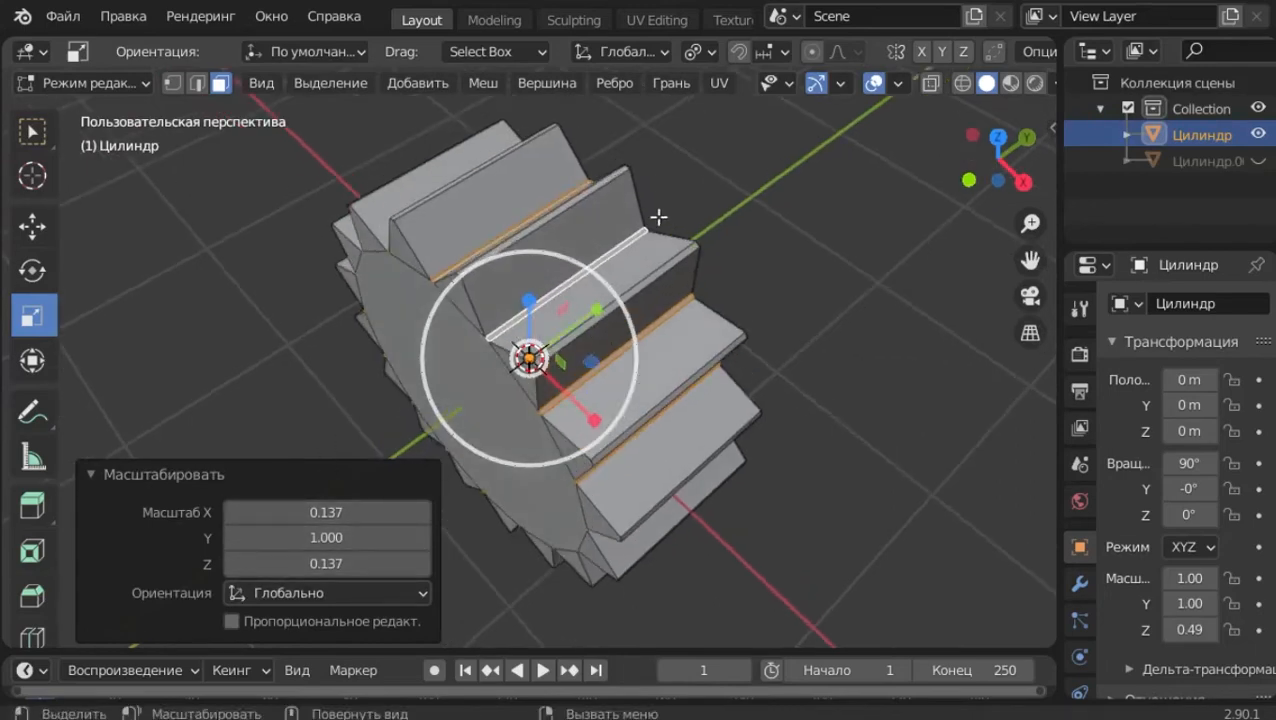
click(150, 468)
key(v)
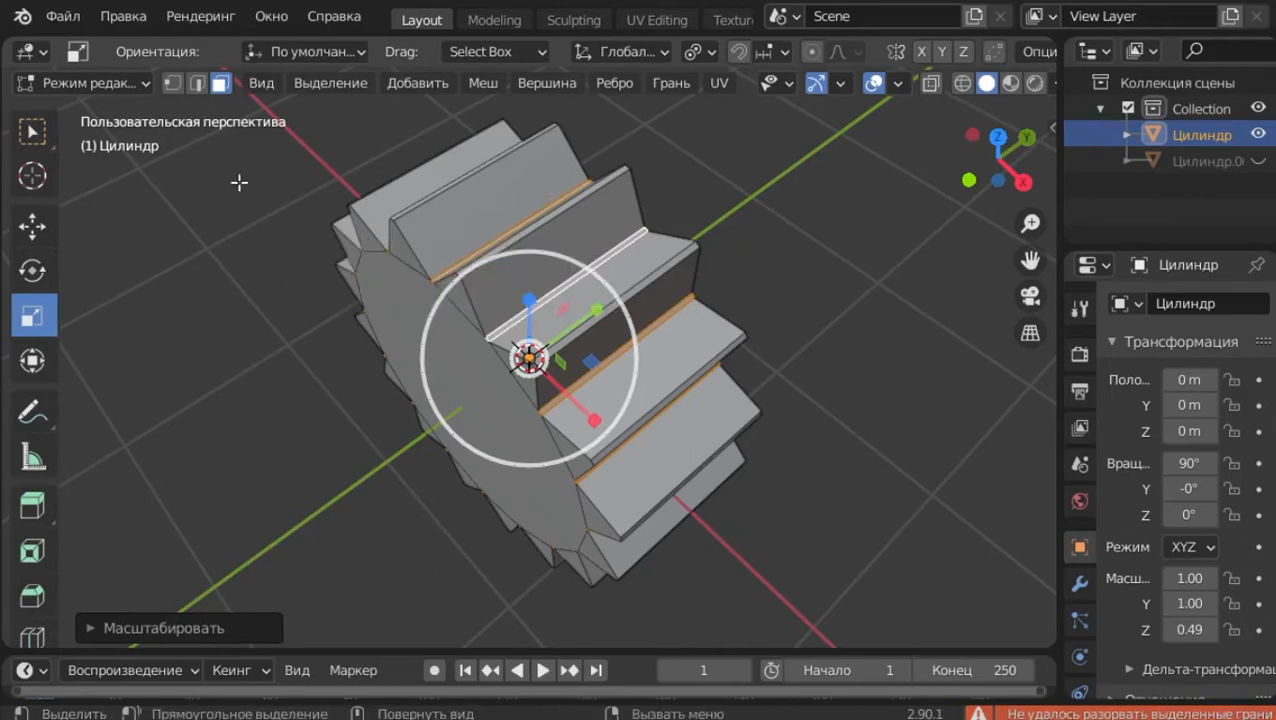
key(v)
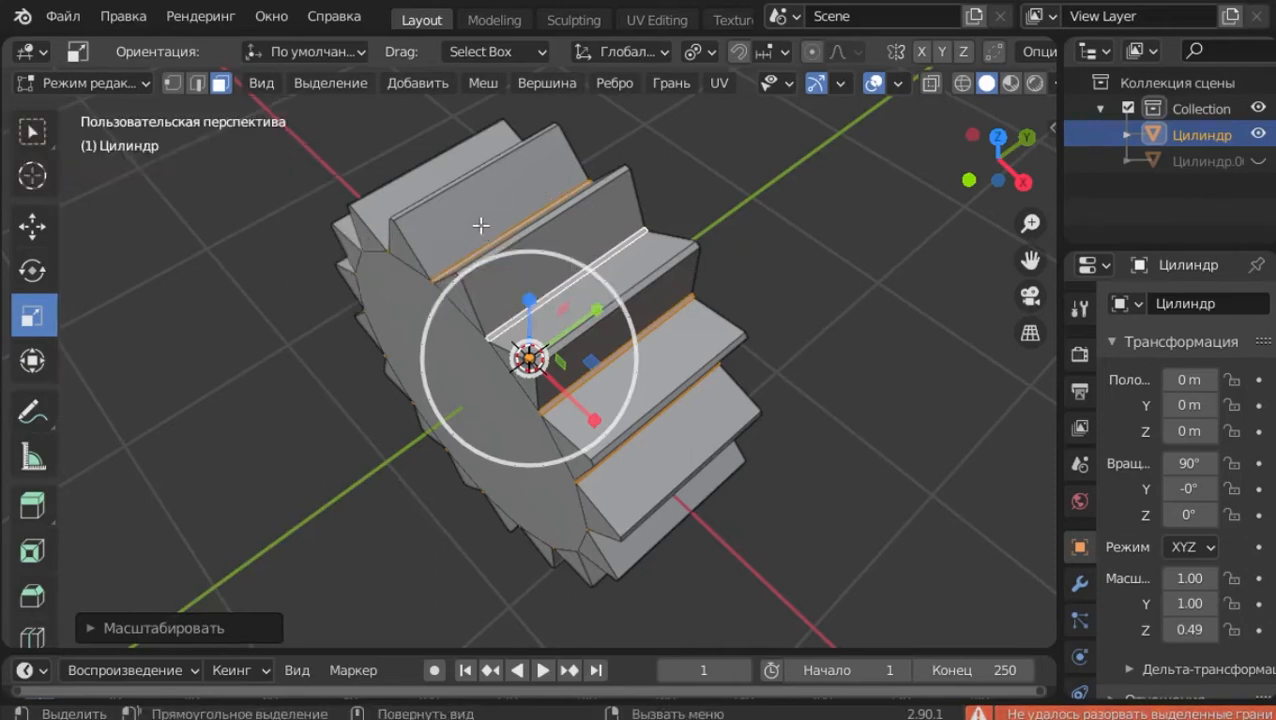
- Select the face loop around the gear and apply Checker Deselect with 3 deselected, 1 selected and offset 3 to keep only the tooth tips
click(465, 200)
alt+click(629, 282)
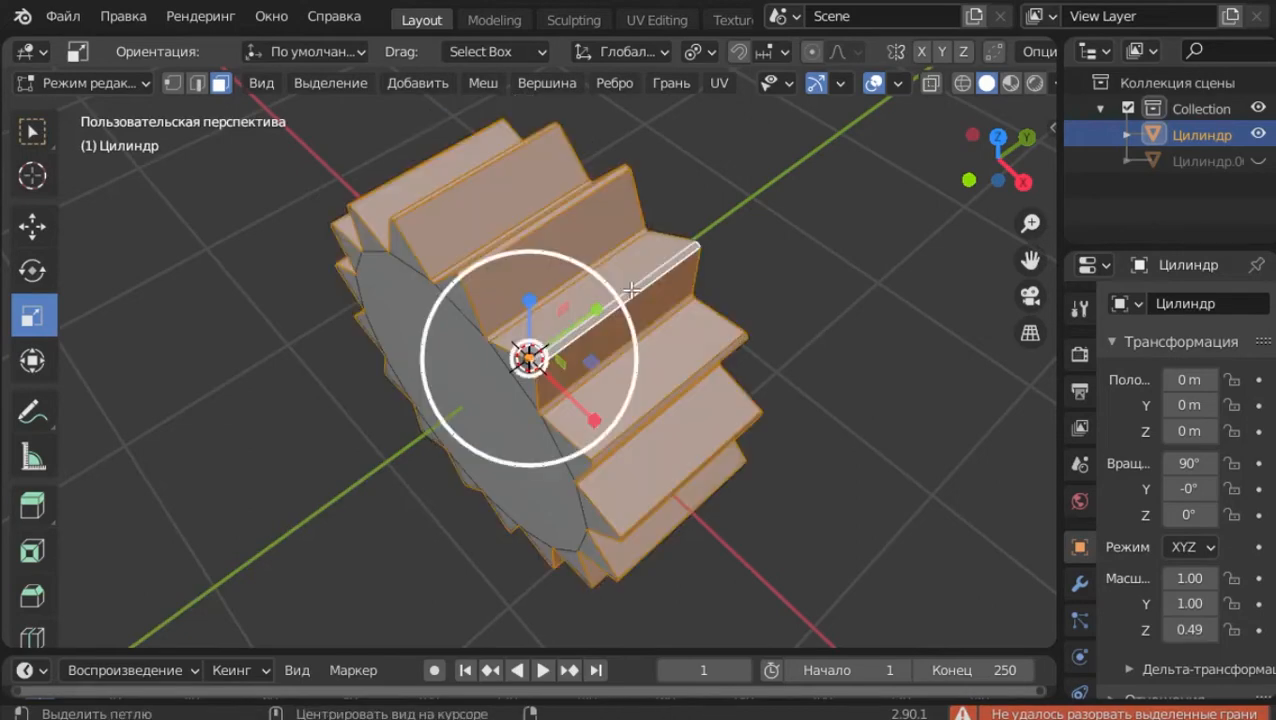
click(330, 82)
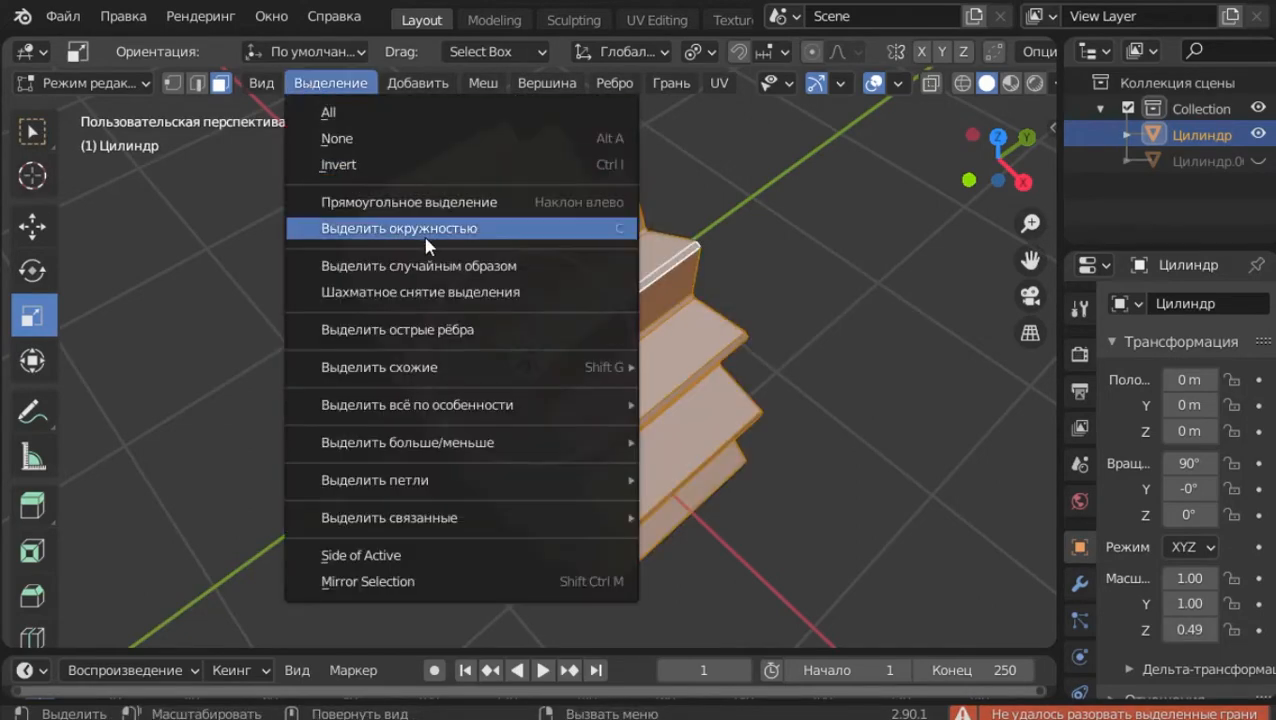
click(413, 294)
click(171, 624)
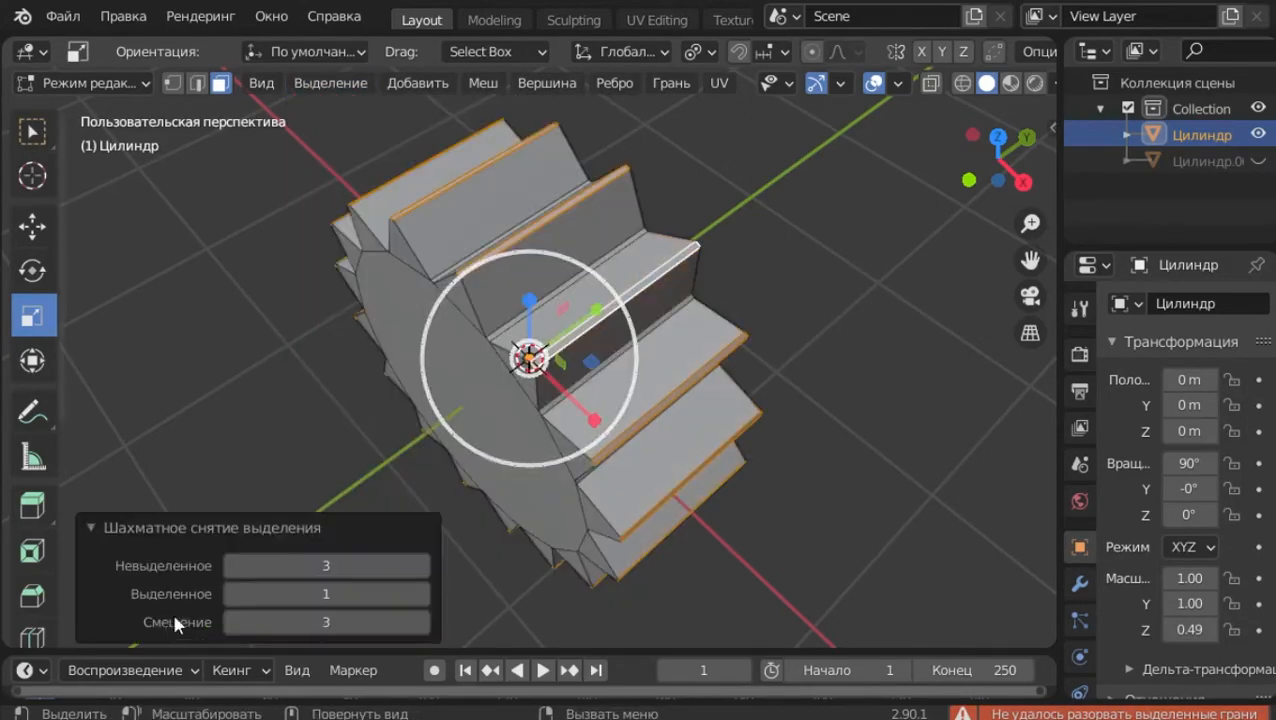
- Try Checker Deselect with 1 deselected, 1 selected and offset 1, and set deselected and offset back to 3
click(229, 622)
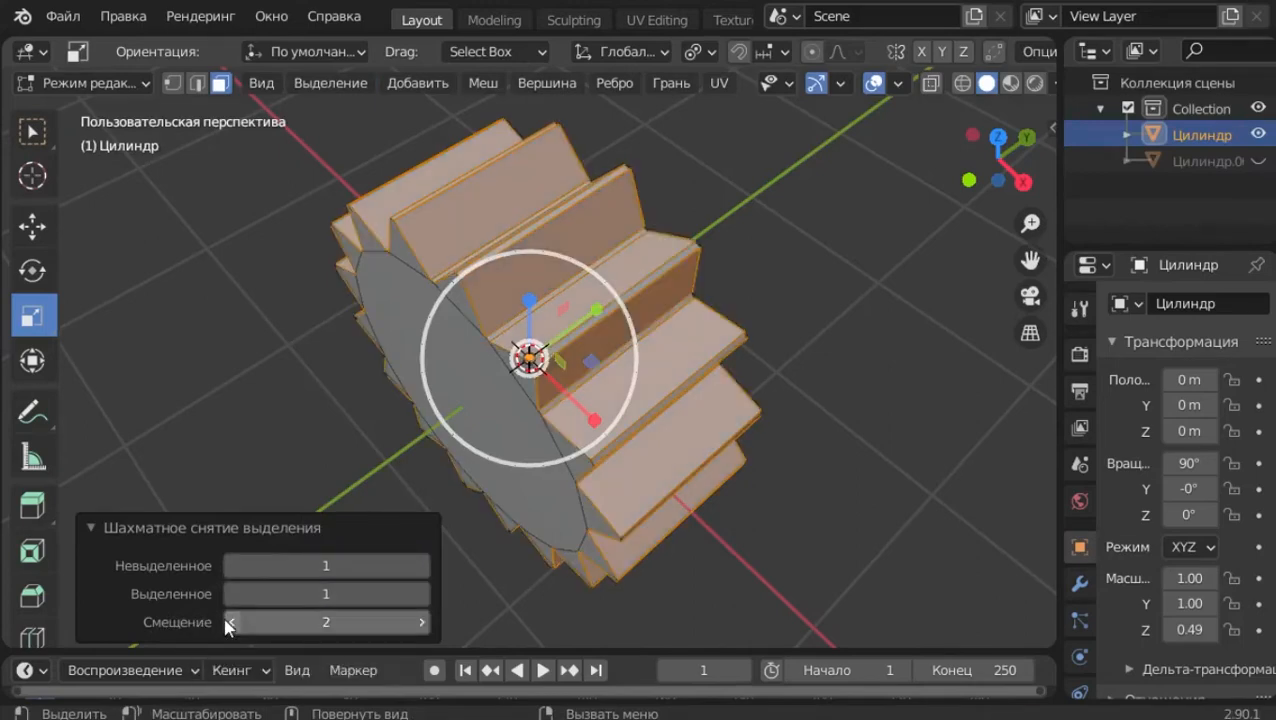
click(229, 622)
middle_drag(305, 433, 328, 403)
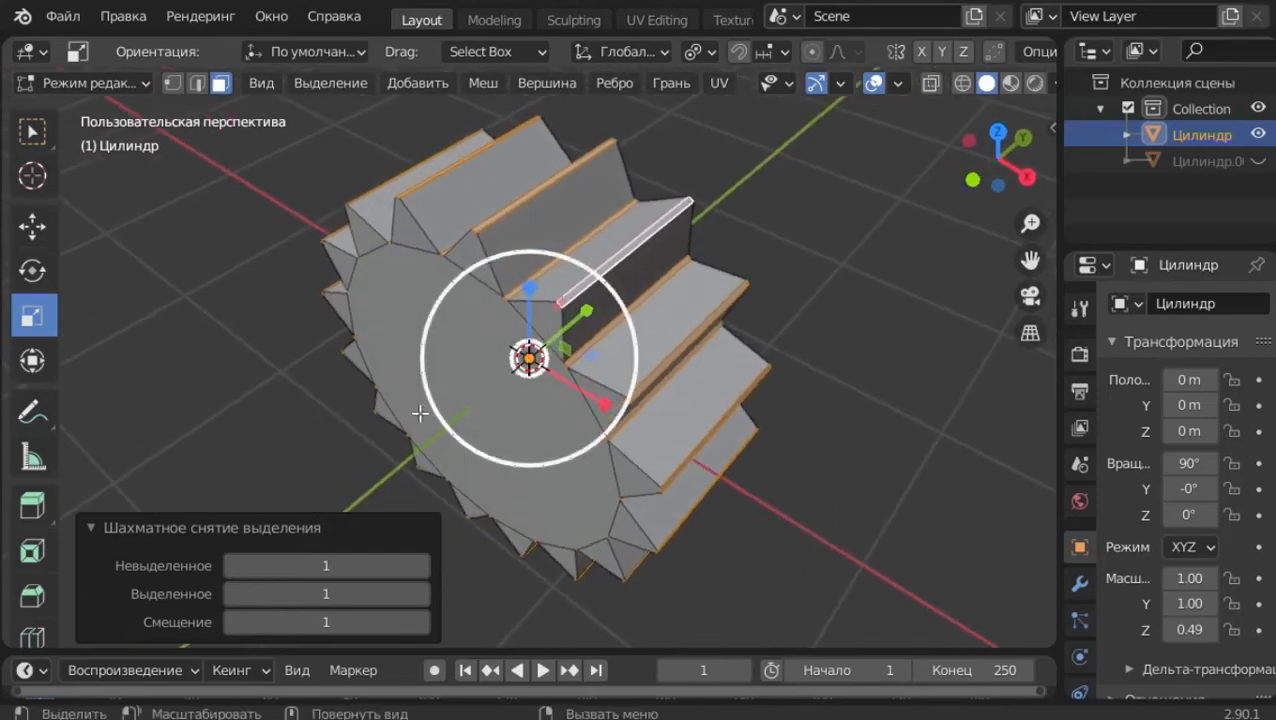
click(421, 567)
click(421, 567)
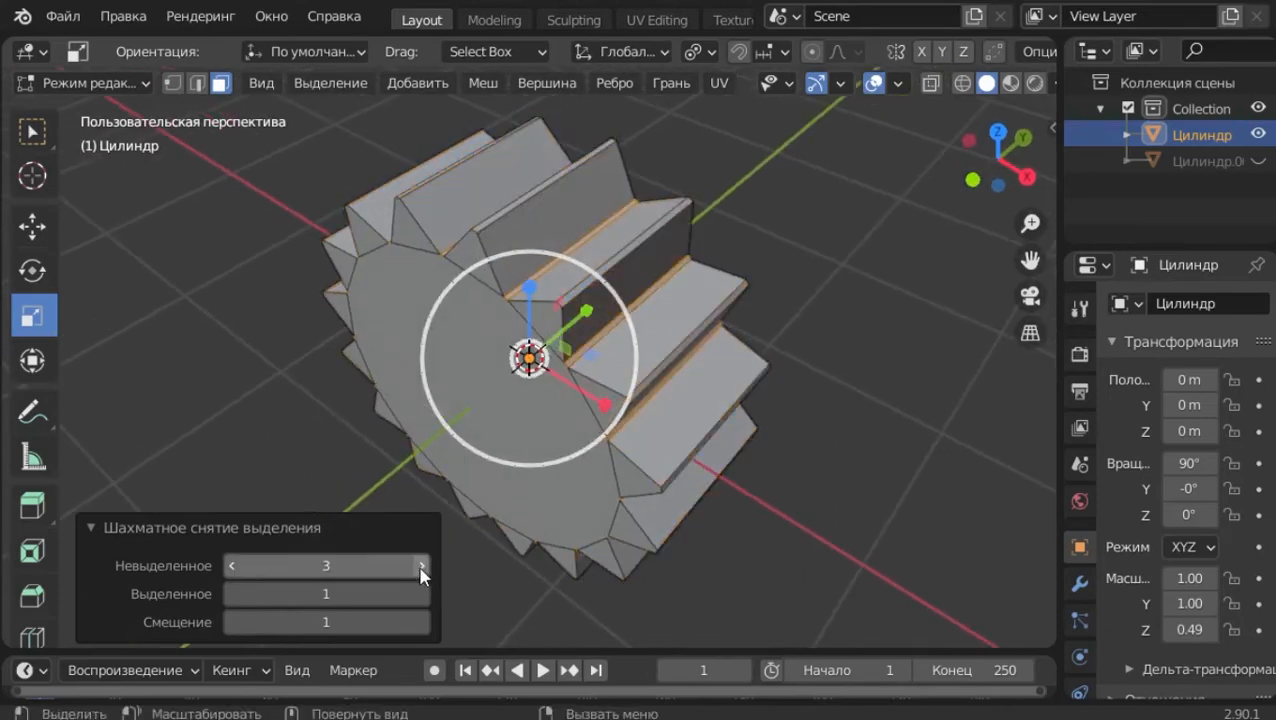
click(421, 622)
click(421, 622)
- Narrow the tooth-tip faces along the Y axis, scaling them to about 0.844 and by a further 0.989
middle_drag(676, 501, 640, 400)
key(s)
key(y)
click(597, 340)
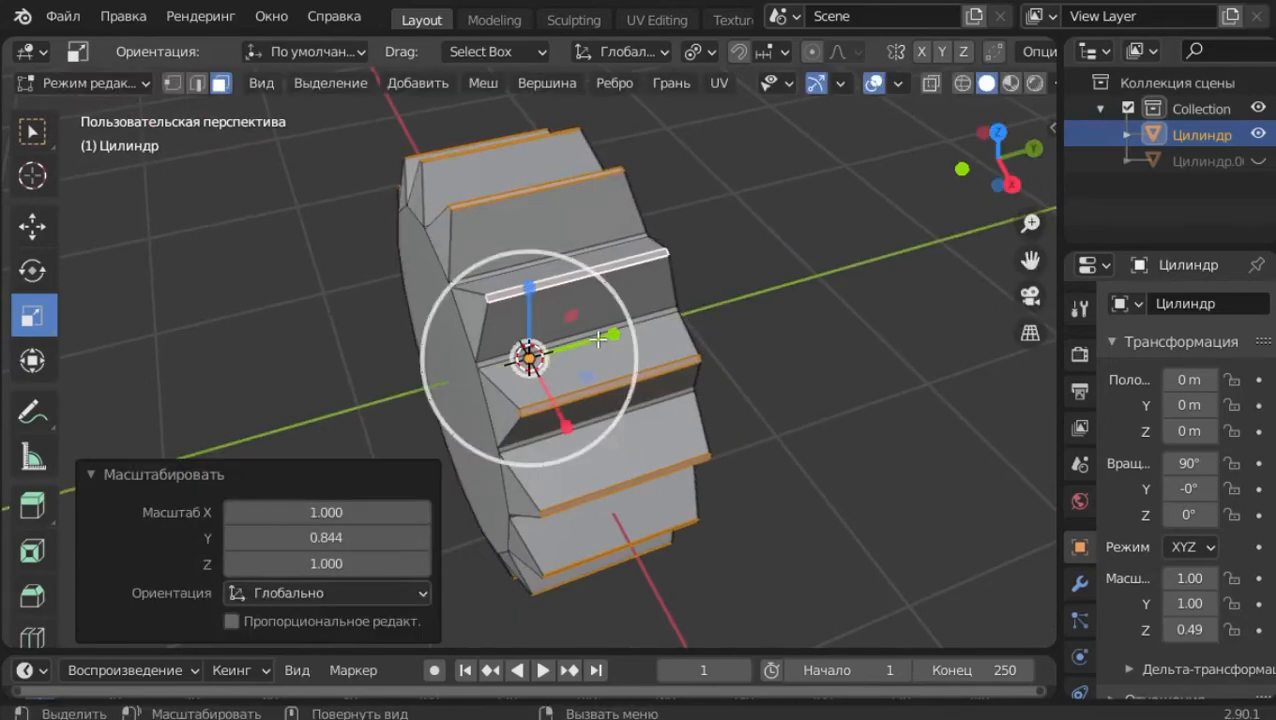
key(KP_3)
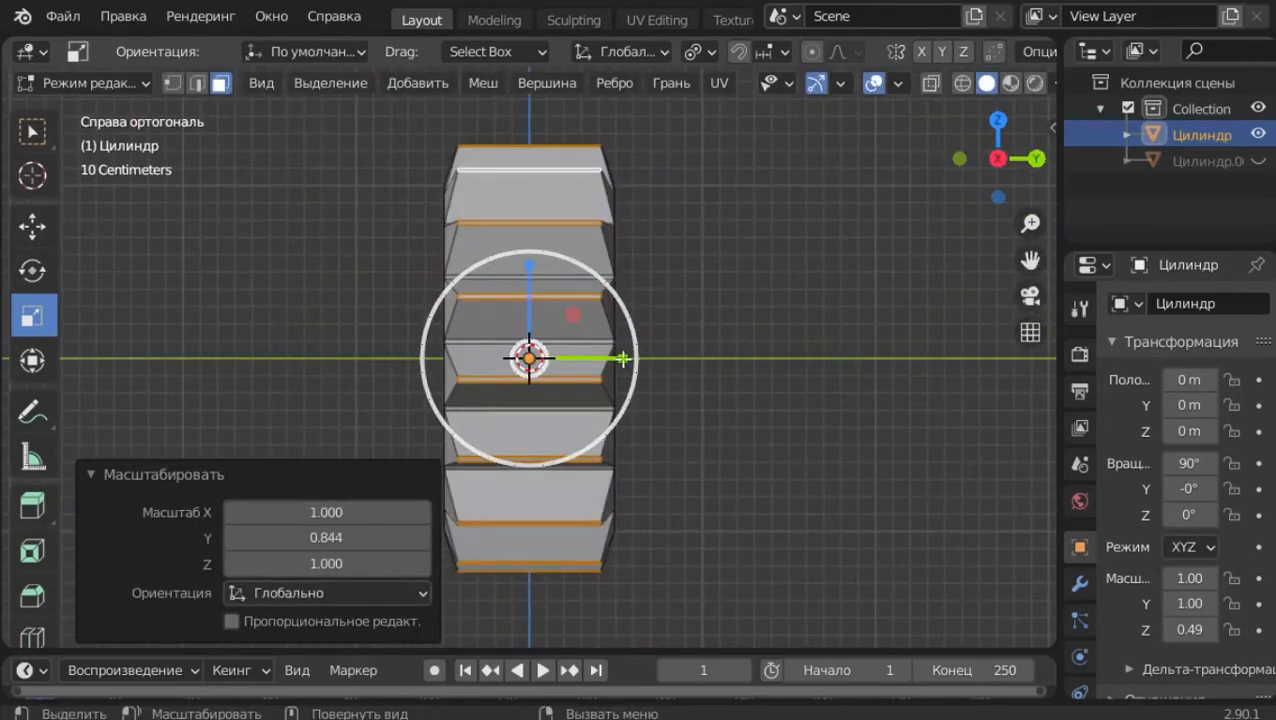
key(s)
click(617, 359)
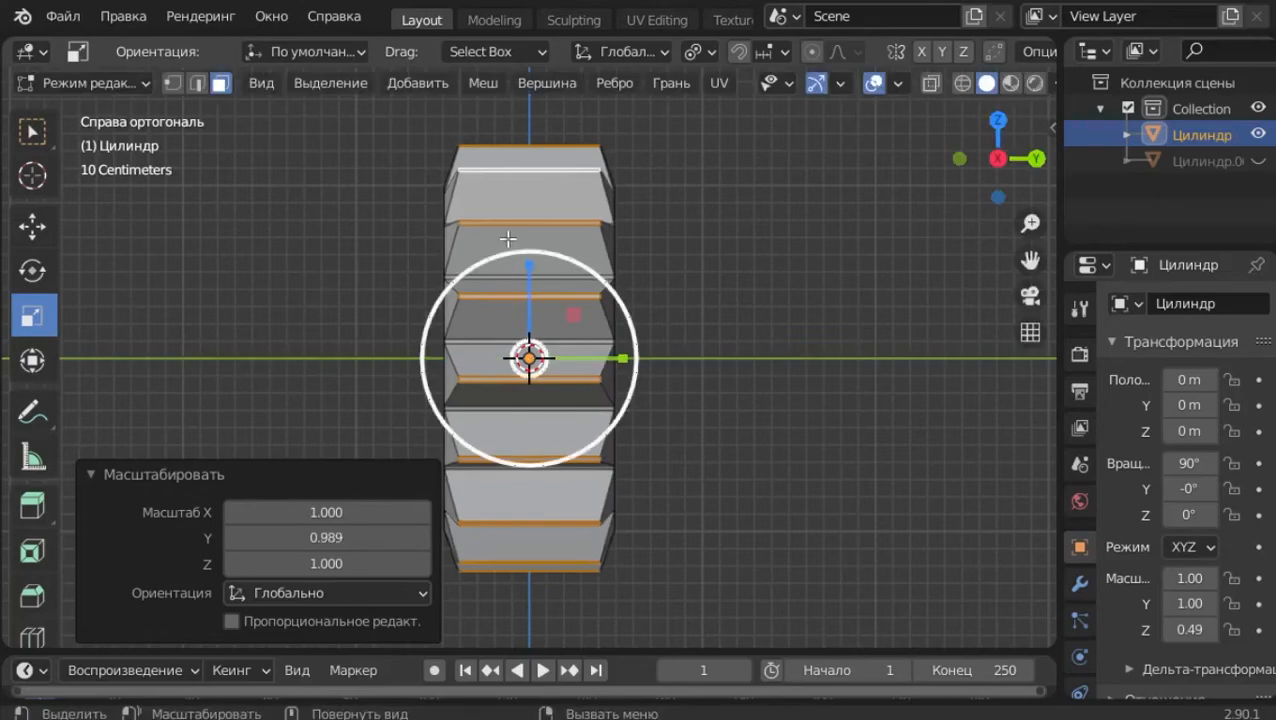
- Clear the selection and select both flat end faces of the gear
middle_drag(617, 359, 741, 356)
key(alt+a)
click(586, 359)
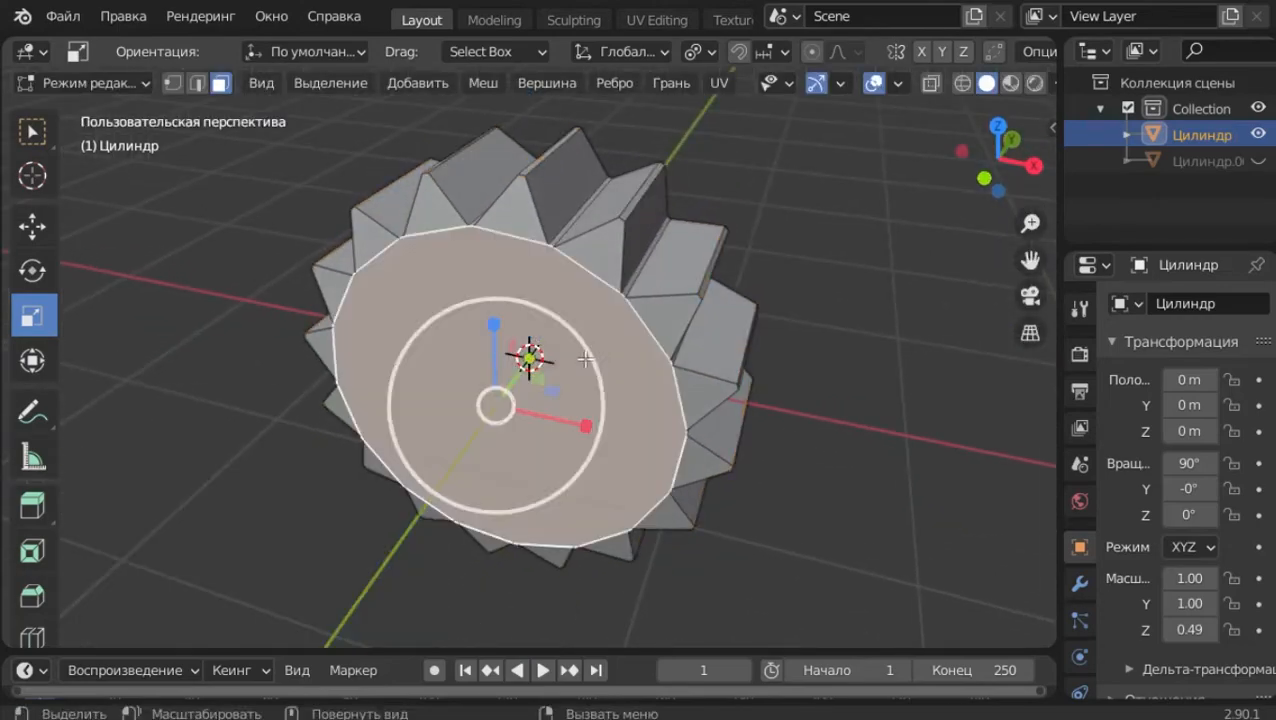
middle_drag(682, 283, 723, 316)
shift+click(703, 268)
click(677, 316)
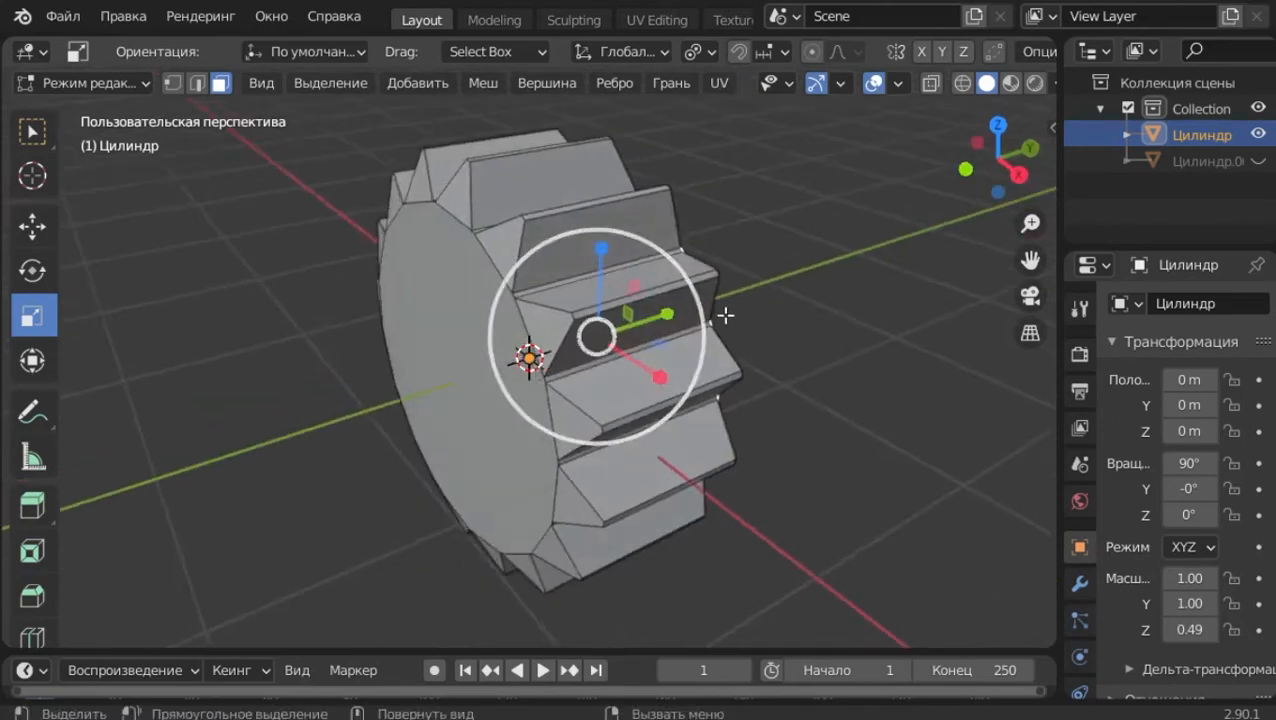
shift+click(444, 294)
middle_drag(542, 231, 655, 114)
click(700, 51)
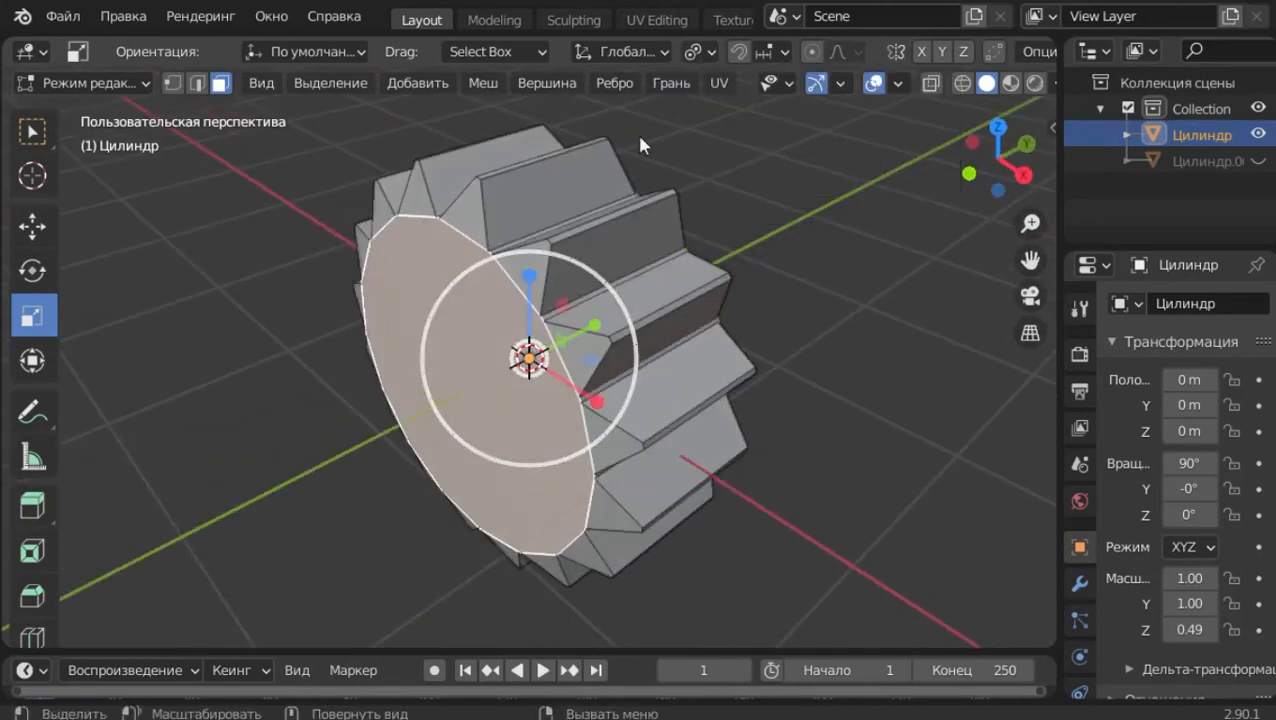
- Extrude both flat end faces in place and scale them inward to about 0.955, correcting with a further scale of about 1.019
mouse_move(571, 262)
middle_down()
mouse_move(606, 253)
mouse_move(592, 267)
middle_up()
key(e)
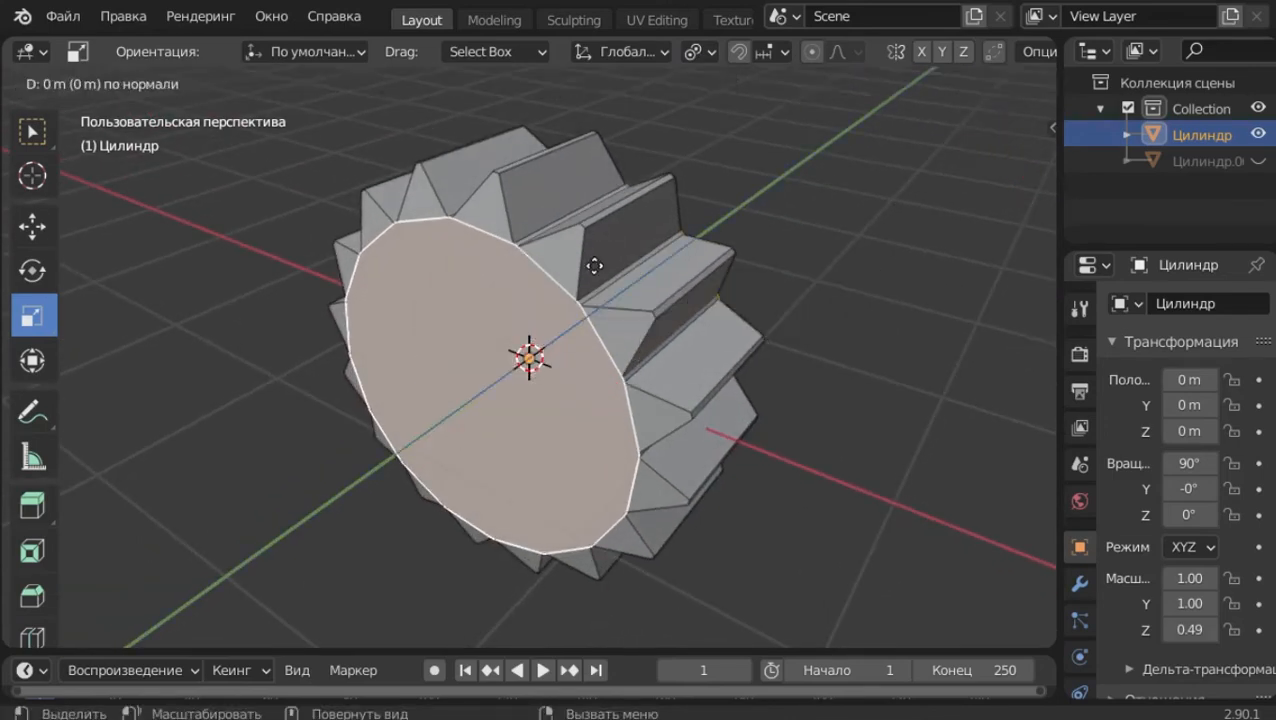
right_click(590, 273)
key(s)
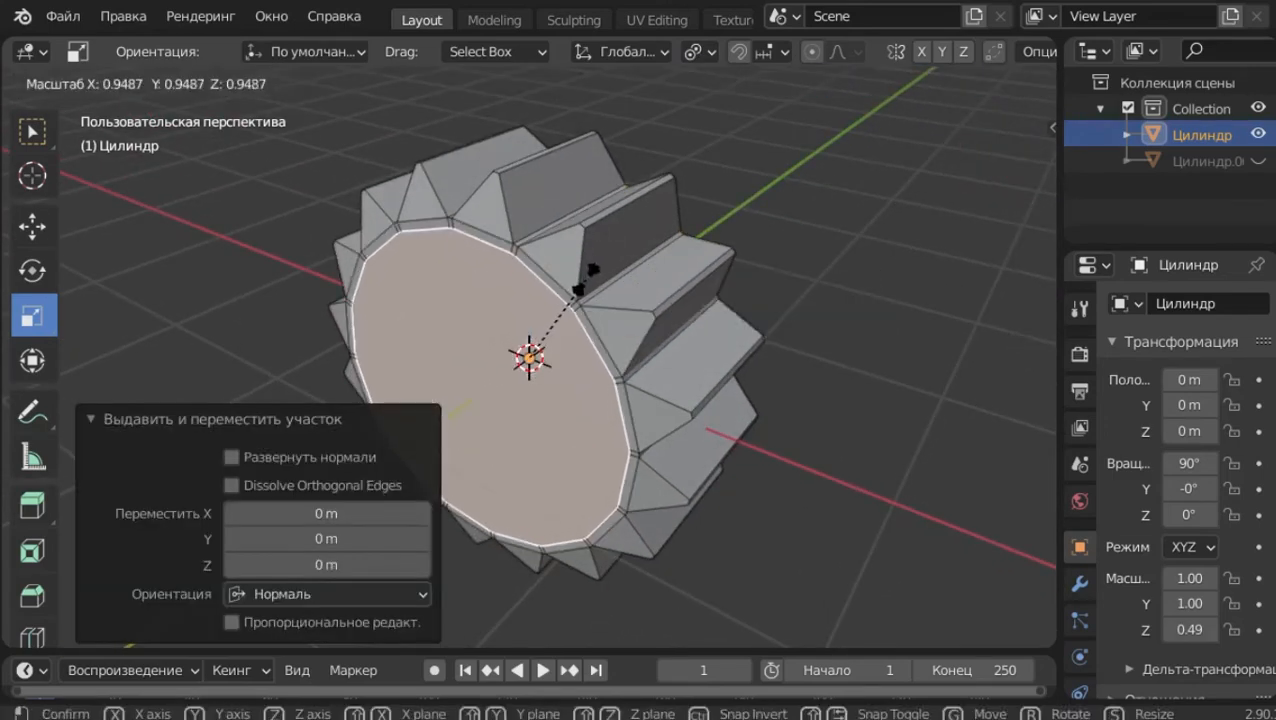
click(585, 275)
middle_drag(585, 275, 720, 215)
key(s)
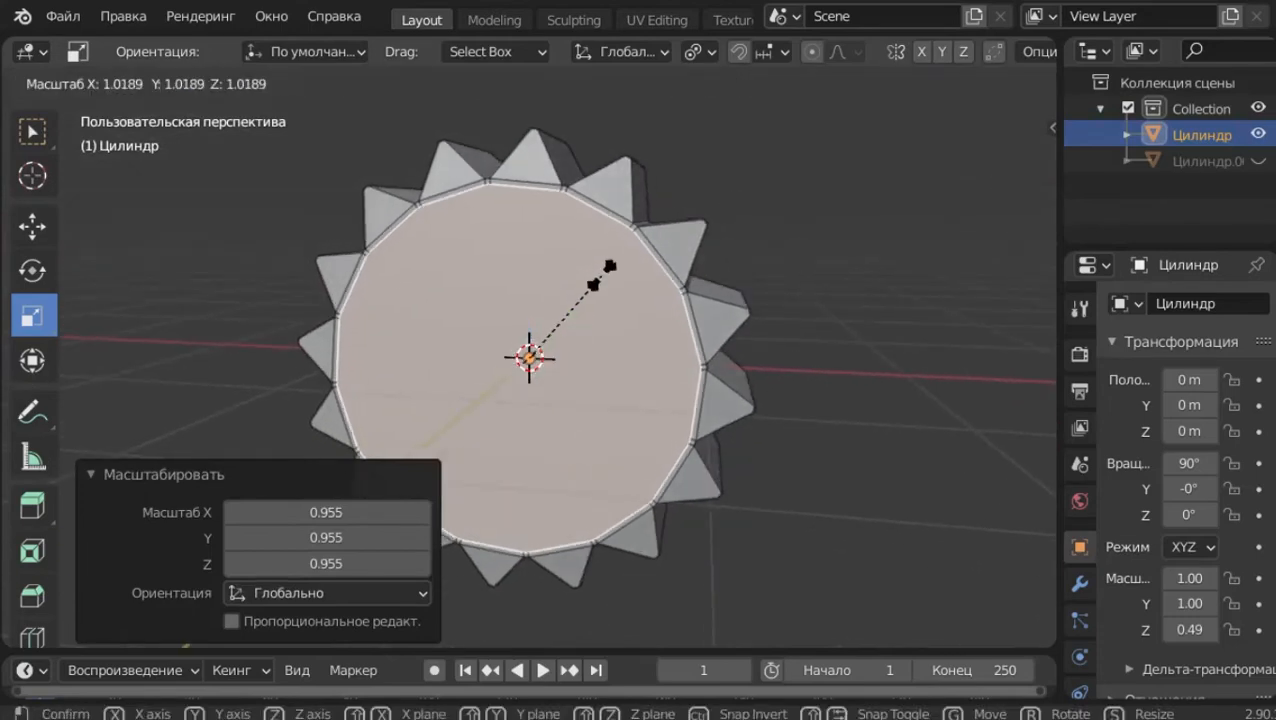
click(610, 266)
middle_drag(746, 208, 699, 235)
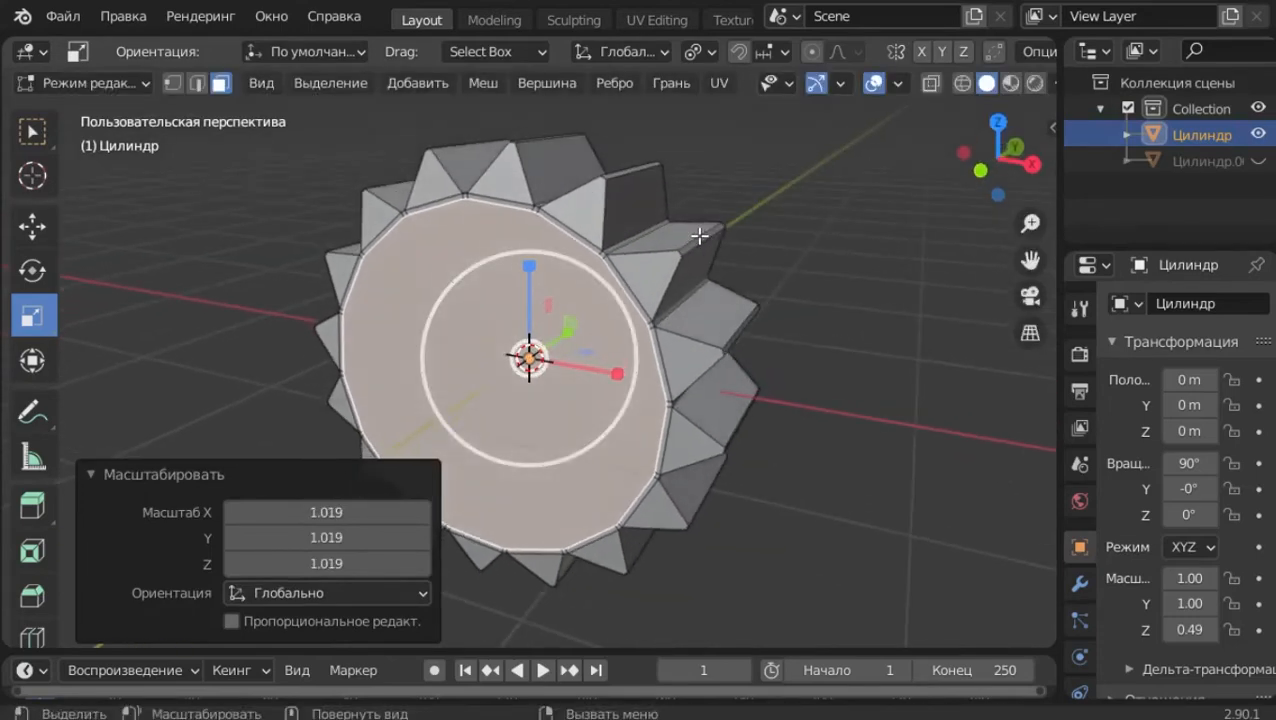
- Deselect all faces and switch the gear to Object Mode
key(alt+a)
key(shift+a)
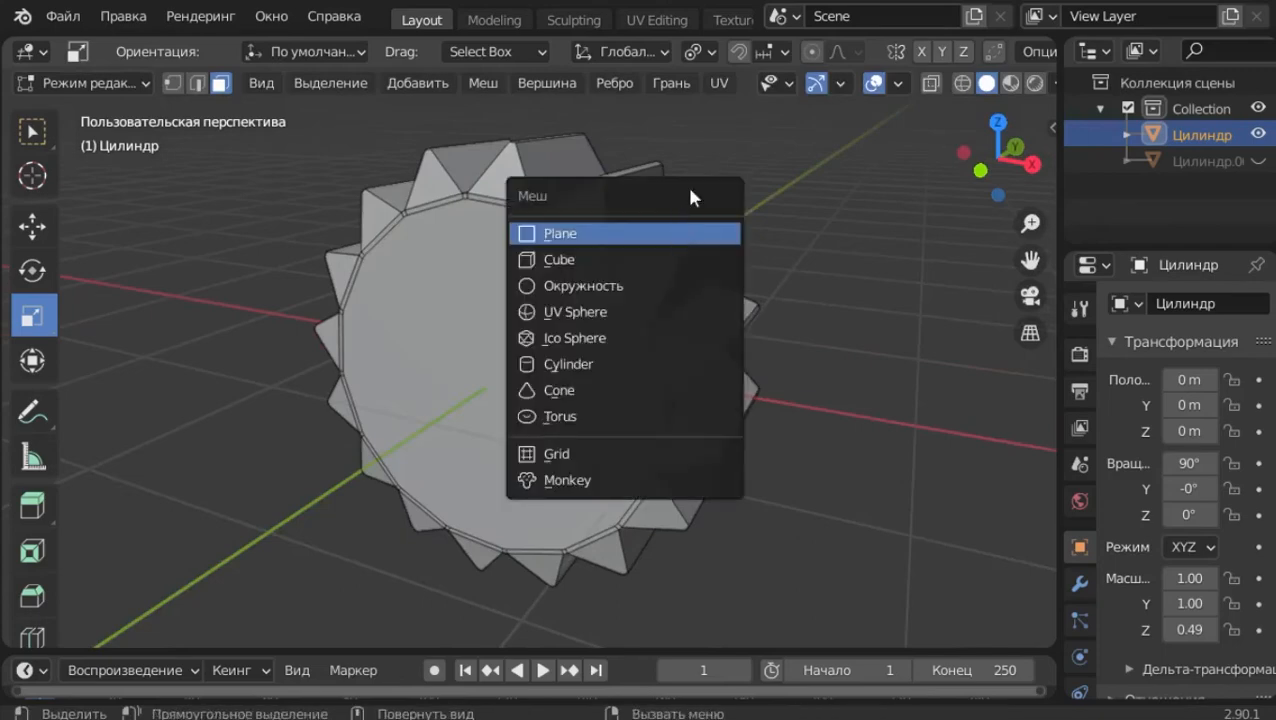
key(Escape)
key(Tab)
- Add a default cylinder at the origin and delete it again
key(shift+a)
mouse_move(668, 190)
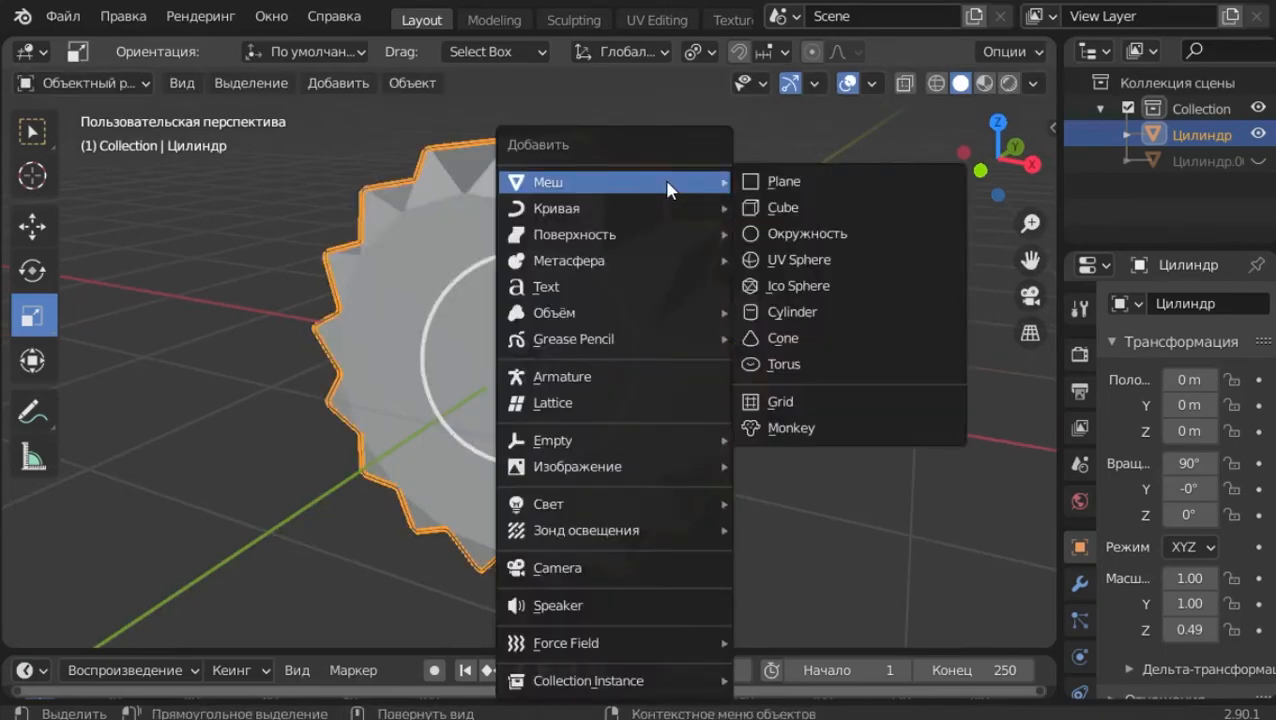
click(815, 311)
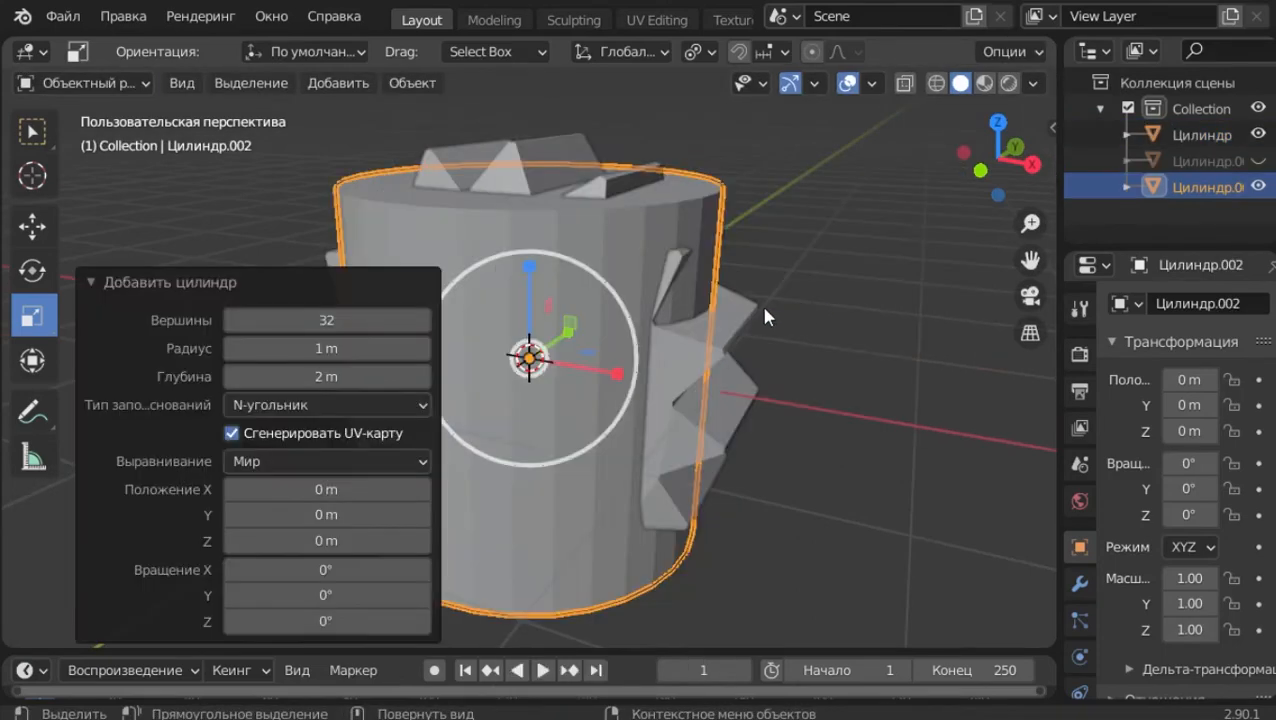
key(Delete)
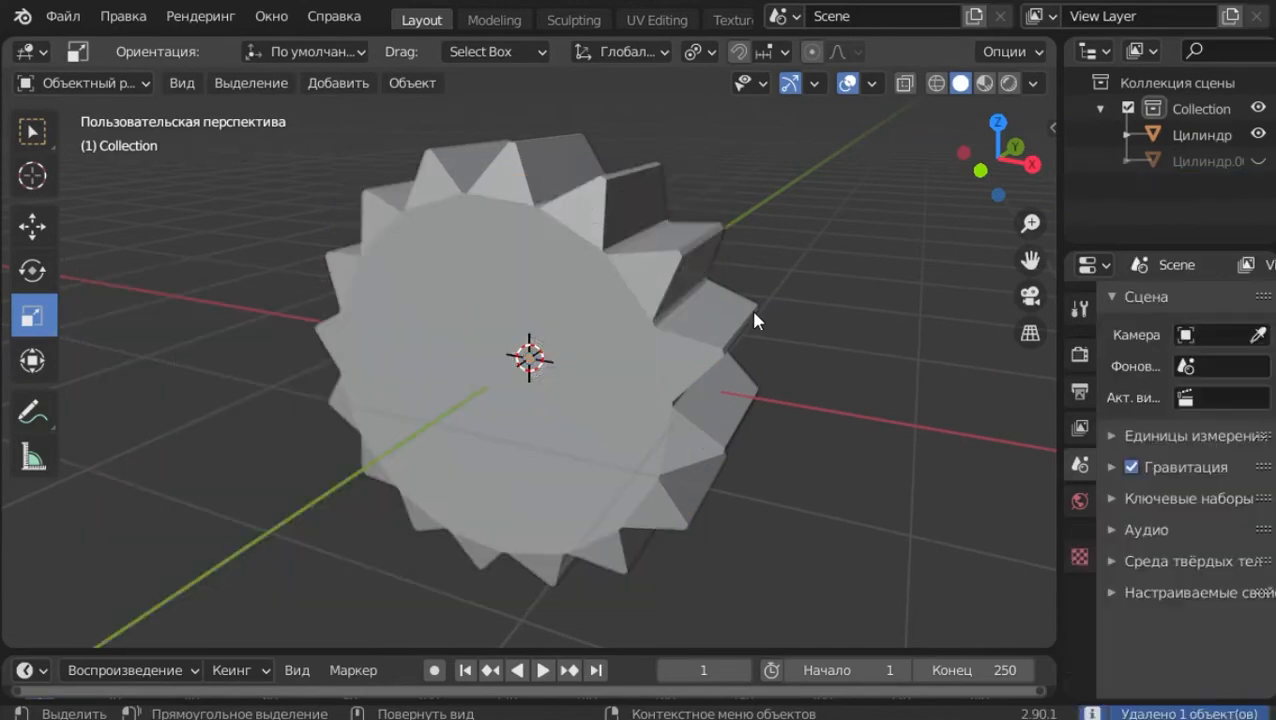
- Unhide the hidden spare cylinder inside the gear and select it
click(1257, 161)
click(512, 241)
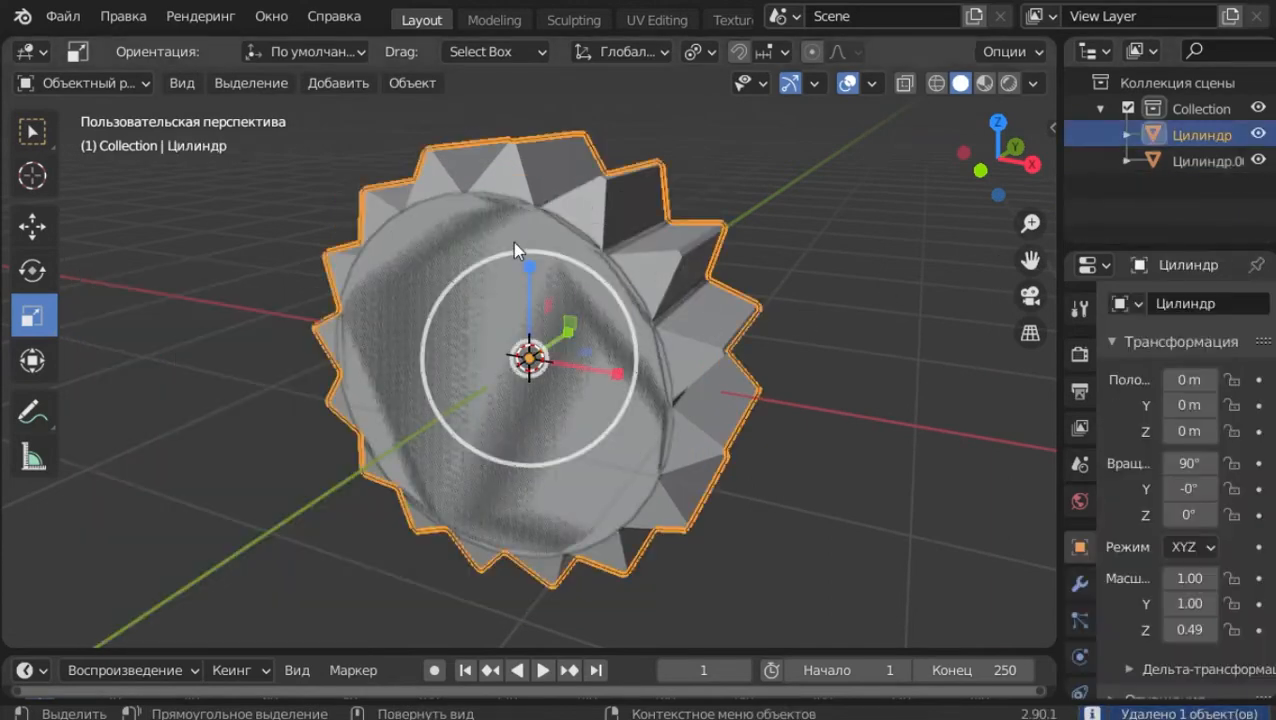
click(532, 244)
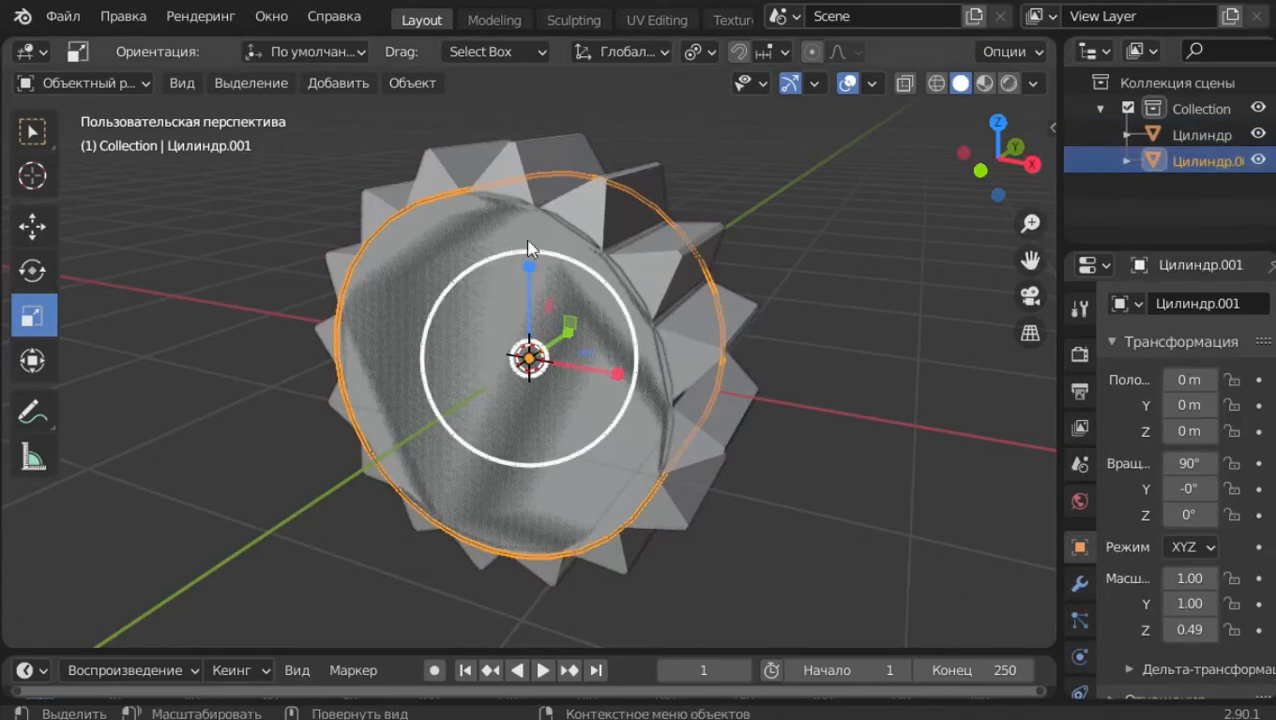
- Scale the spare cylinder to about 0.564 excluding the Y axis, and enlarge it uniformly by about 1.103
key(s)
key(shift+y)
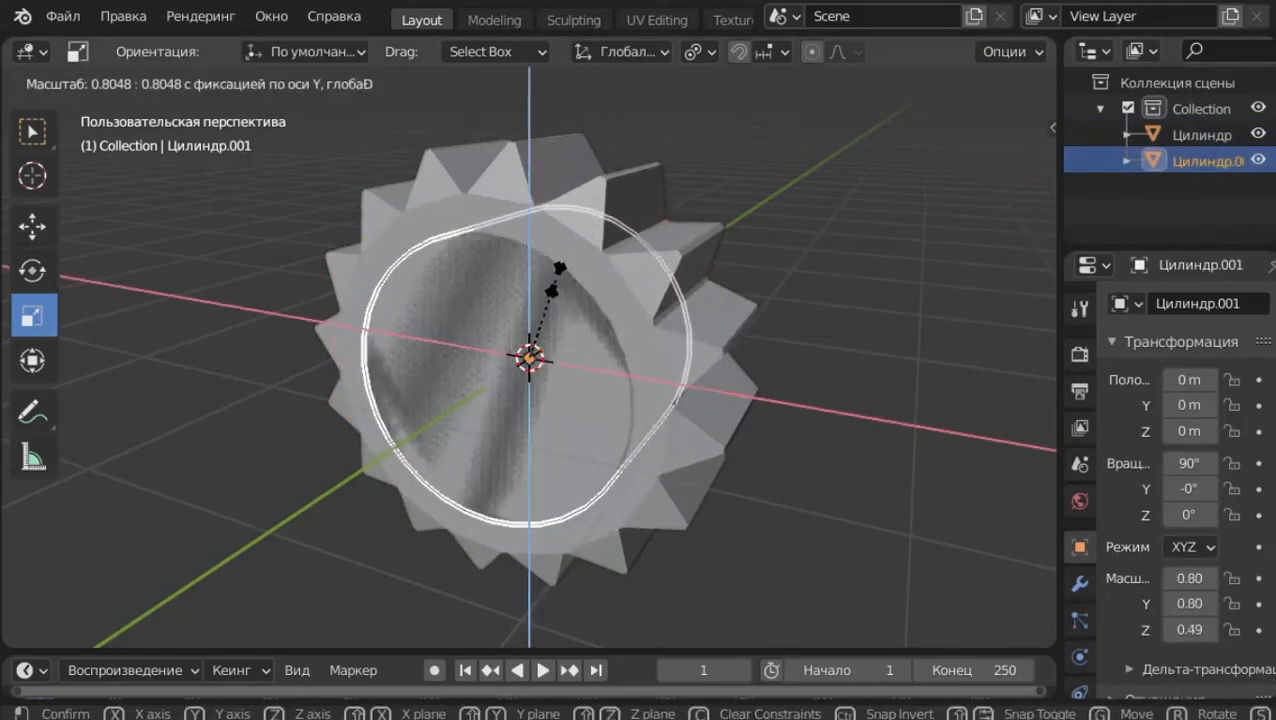
click(534, 298)
key(KP_1)
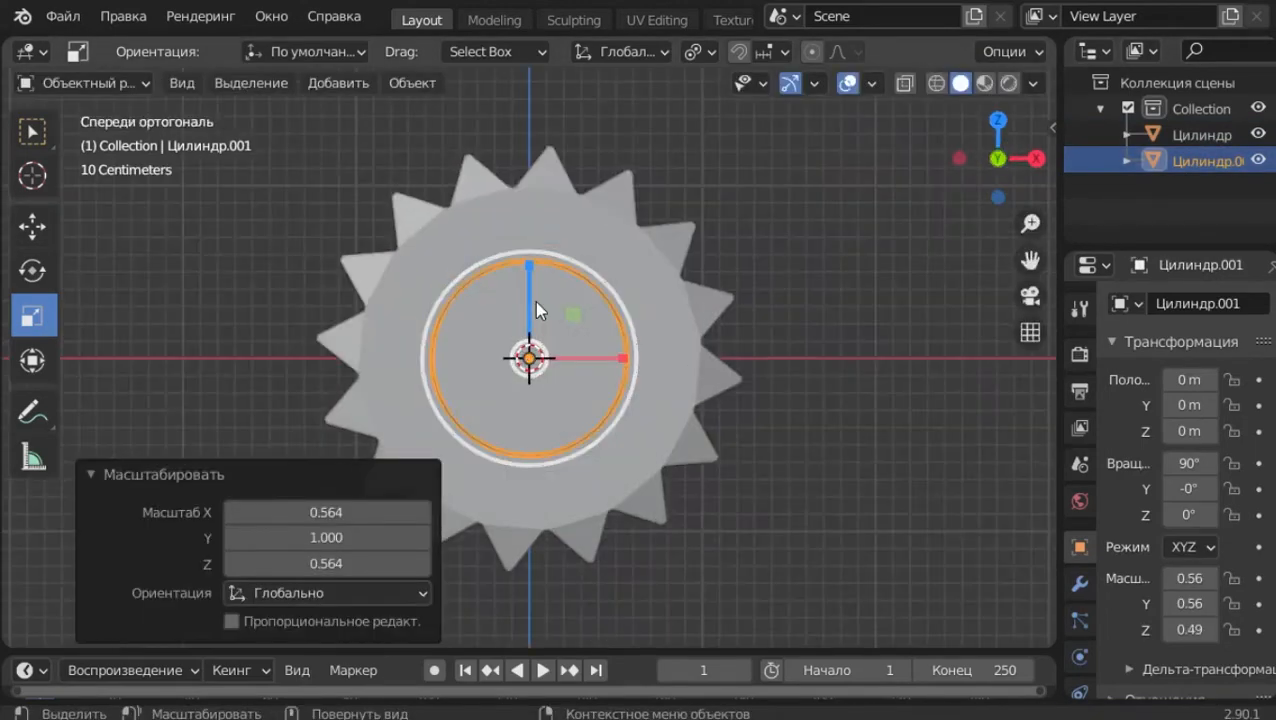
key(s)
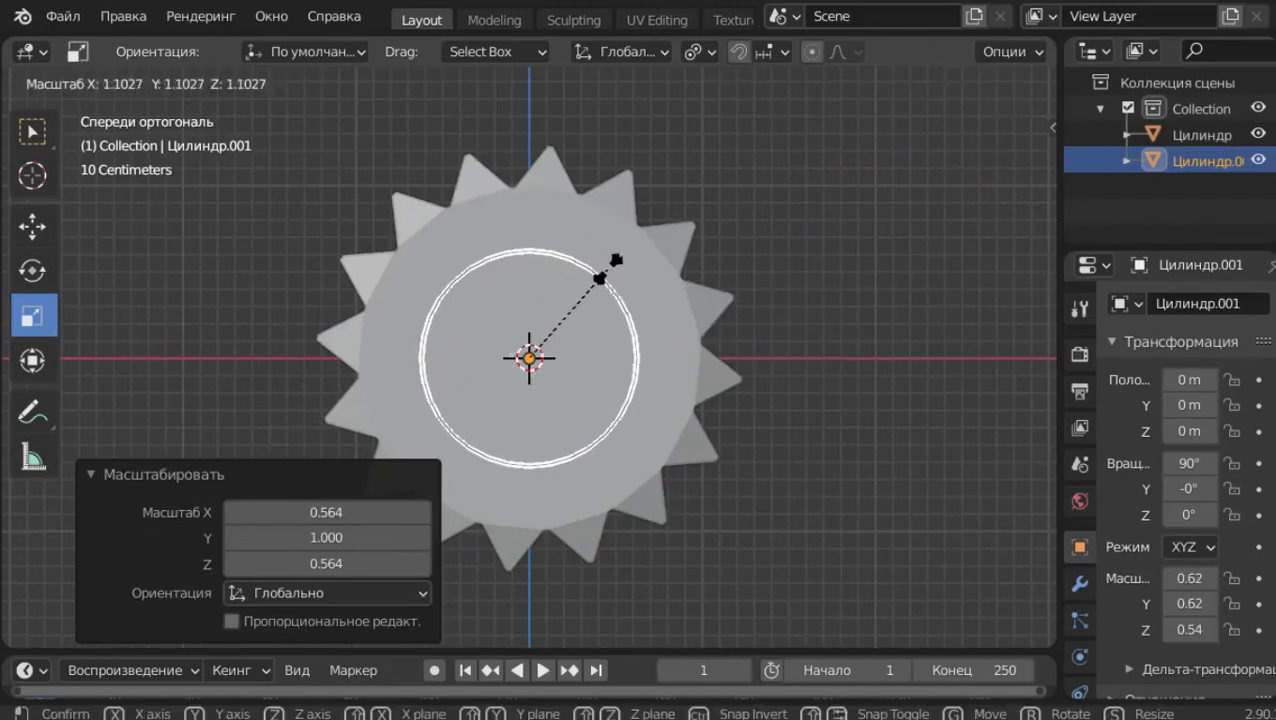
click(616, 260)
key(s)
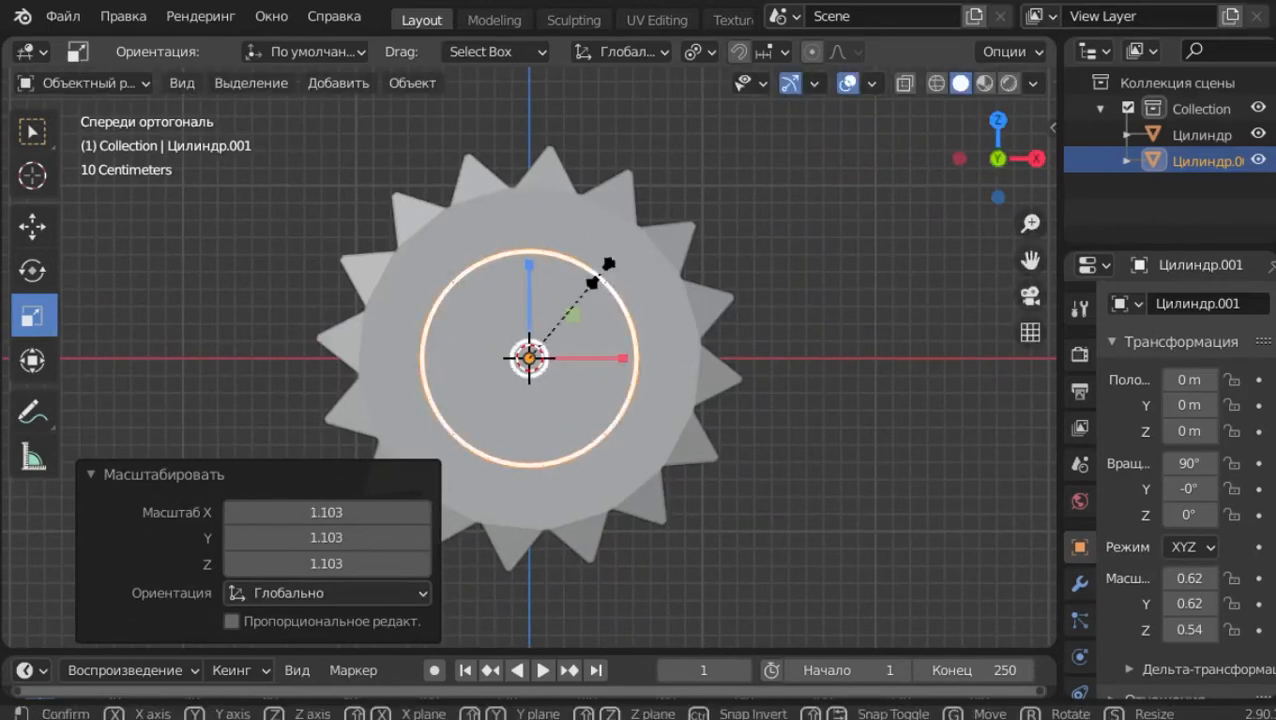
key(y)
key(y)
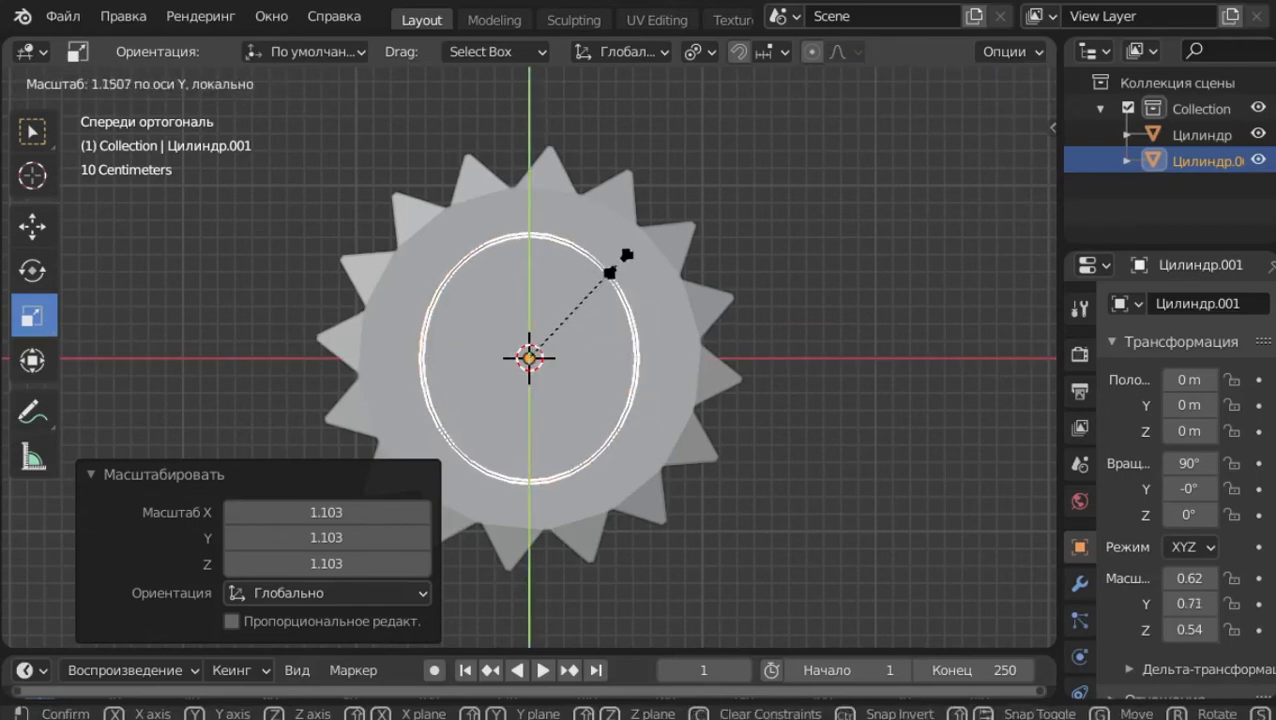
right_click(621, 262)
- Stretch the spare cylinder along the global Y axis by about 1.521 so it sticks out of both sides of the gear
key(s)
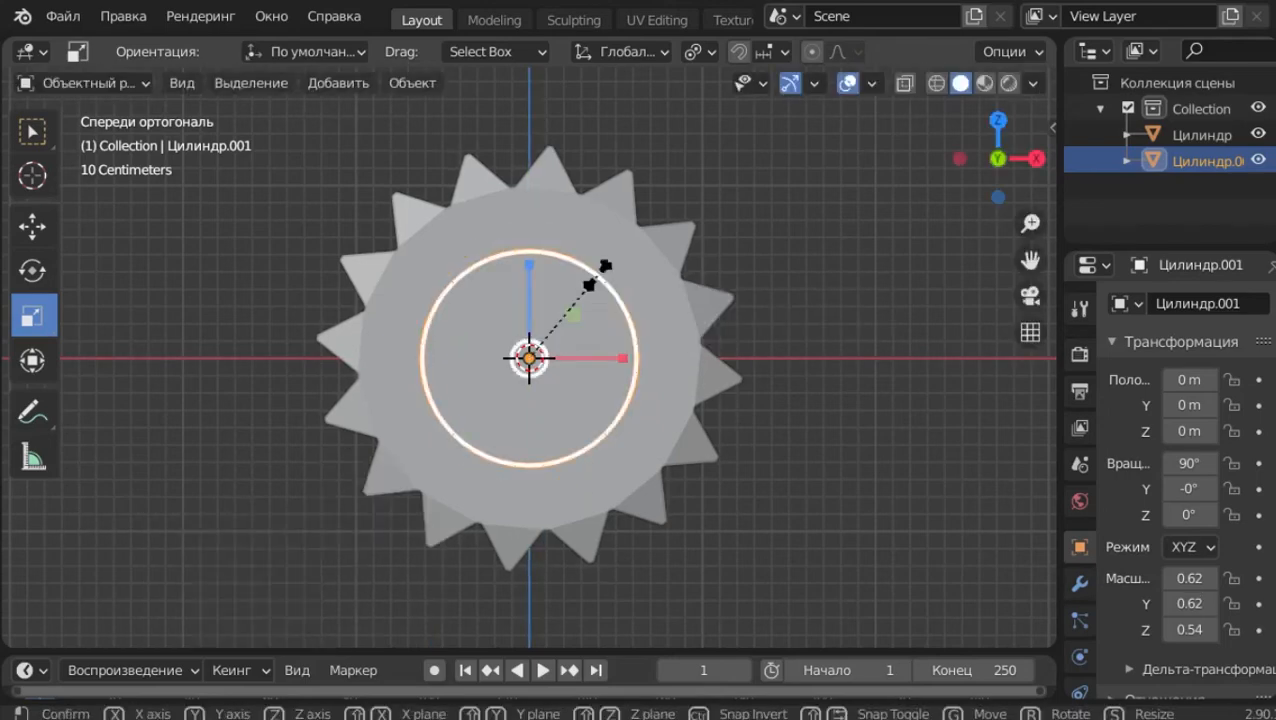
key(y)
click(655, 228)
middle_drag(655, 228, 580, 298)
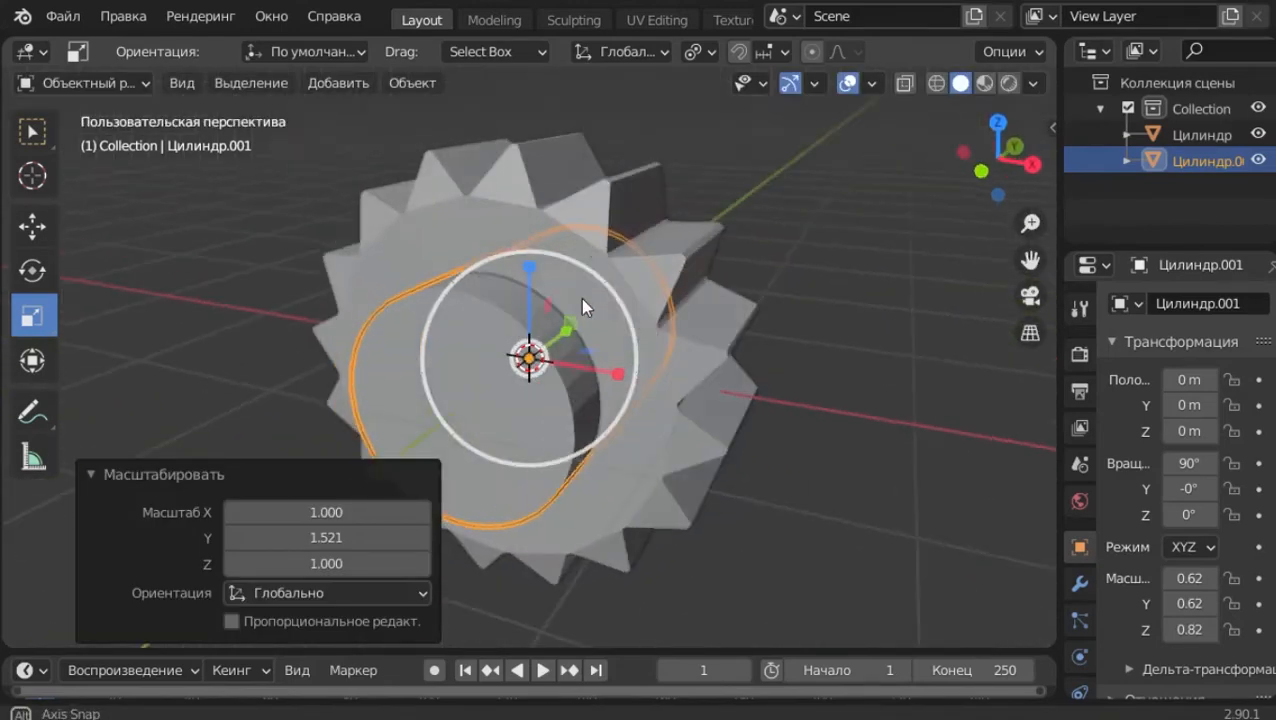
- Select the inner cylinder together with the gear, keeping the gear as the active object
click(497, 169)
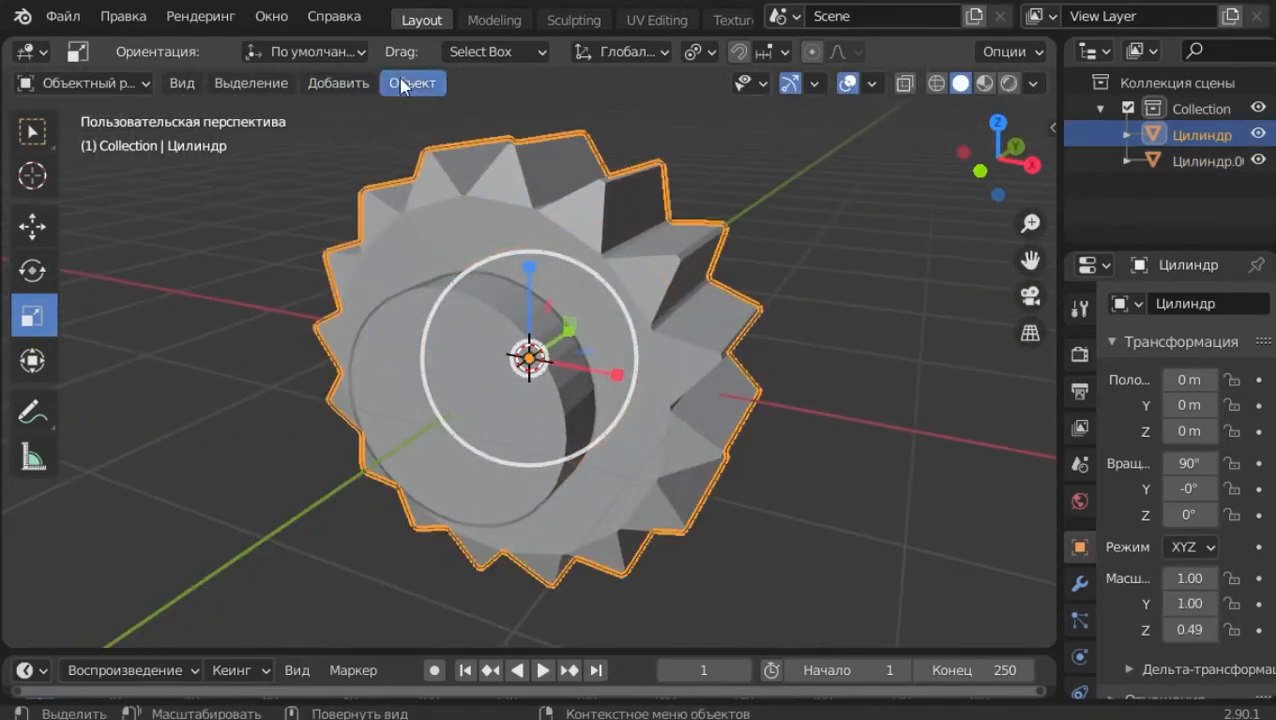
click(369, 341)
shift+click(428, 231)
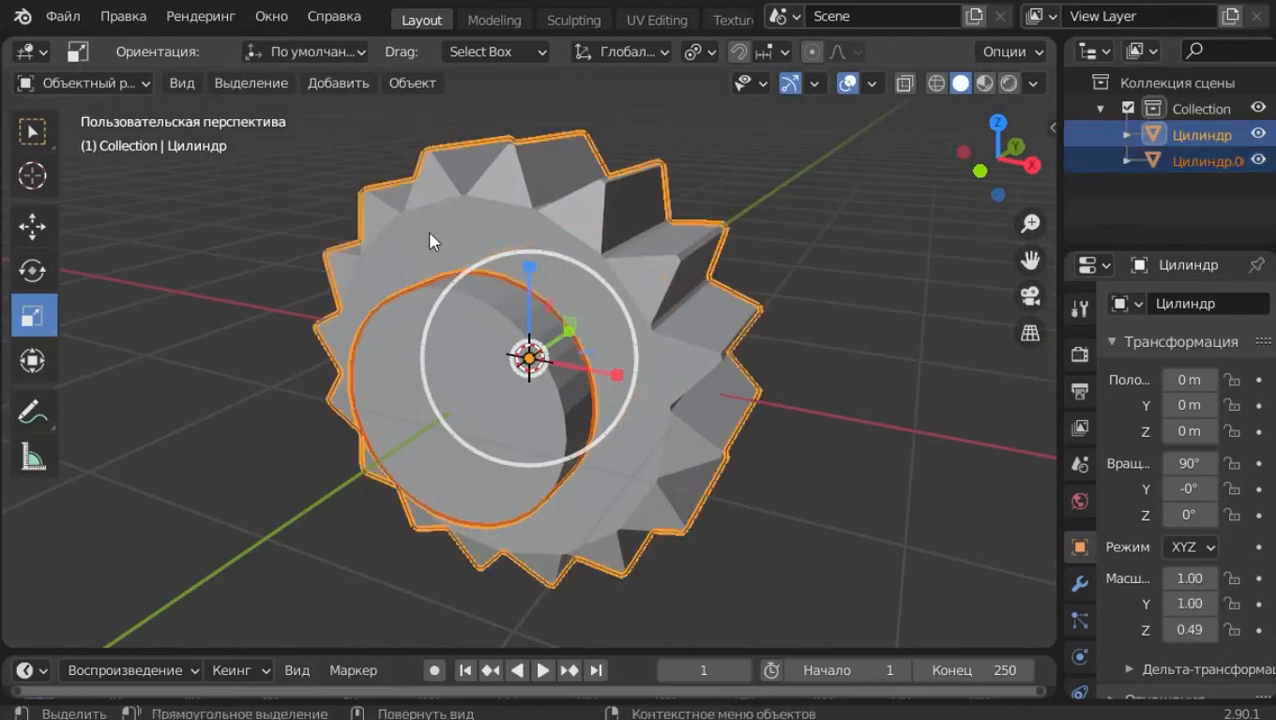
- Add a Boolean modifier to the gear alone, in Difference mode, with the inner cylinder as its object
click(382, 232)
click(548, 236)
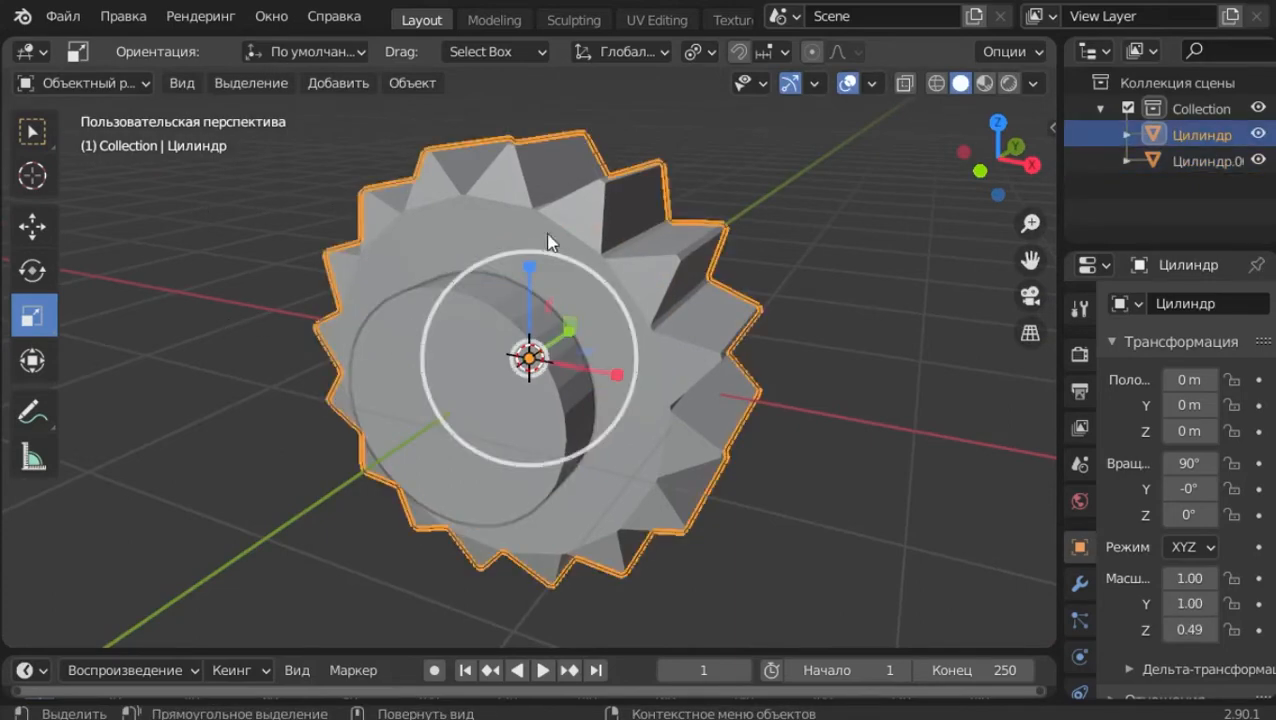
click(1079, 583)
click(1146, 304)
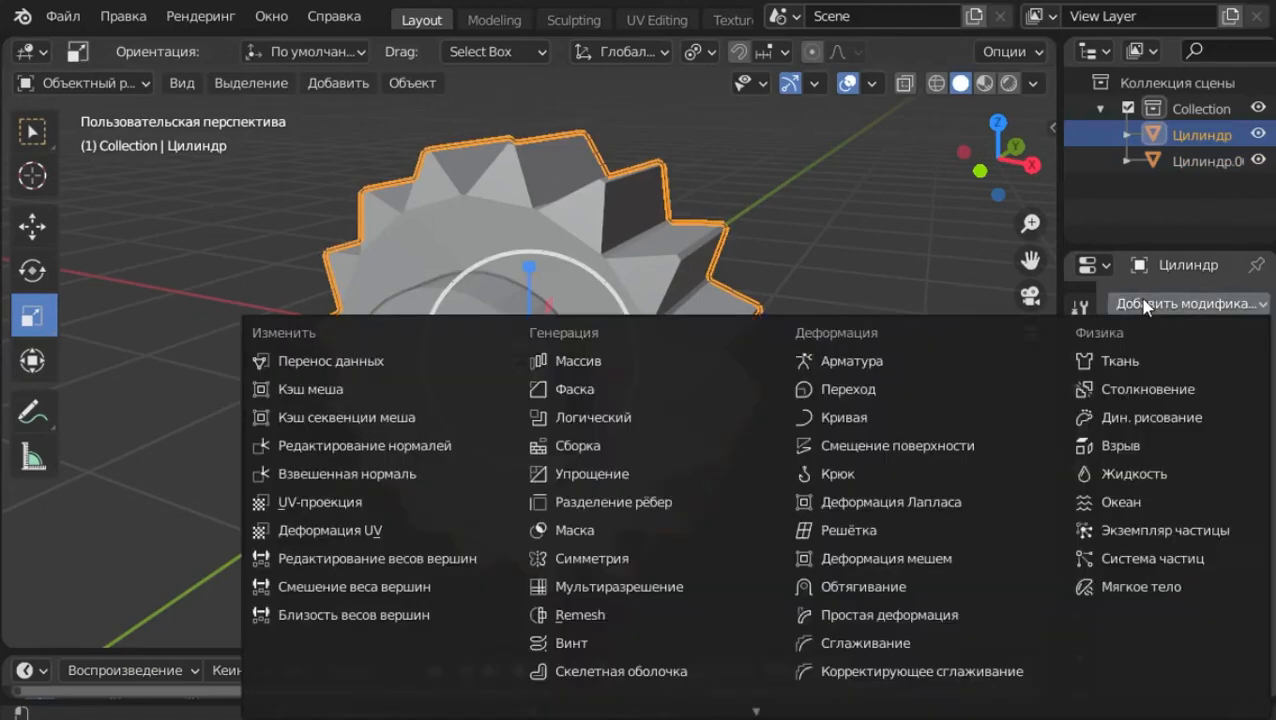
click(657, 412)
click(1227, 416)
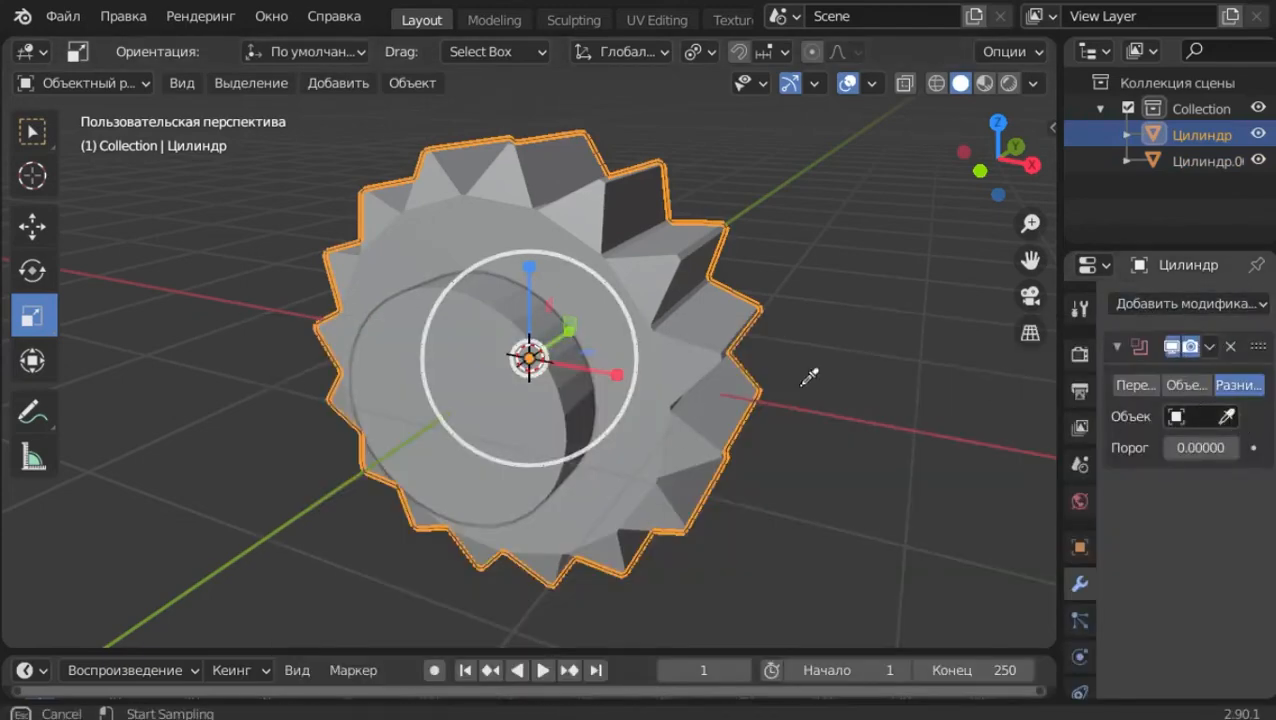
click(380, 373)
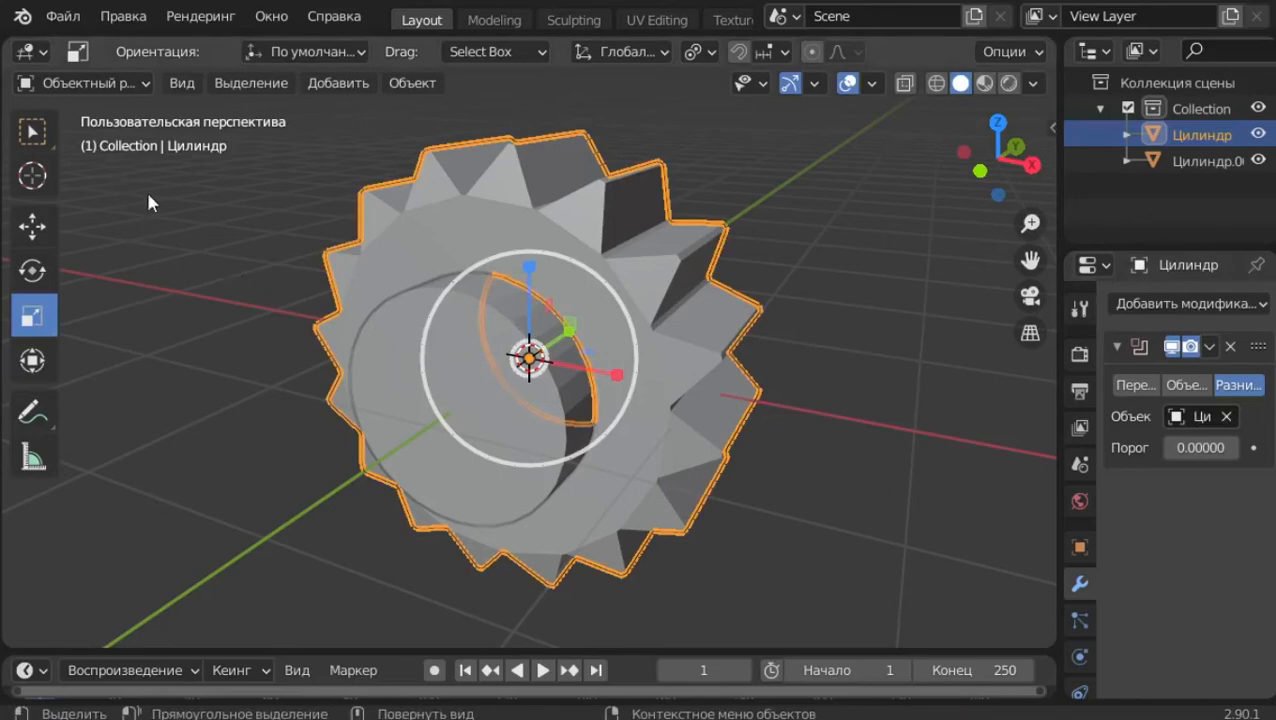
- Apply the gear's Boolean modifier to cut the cylinder's hole through it
click(548, 394)
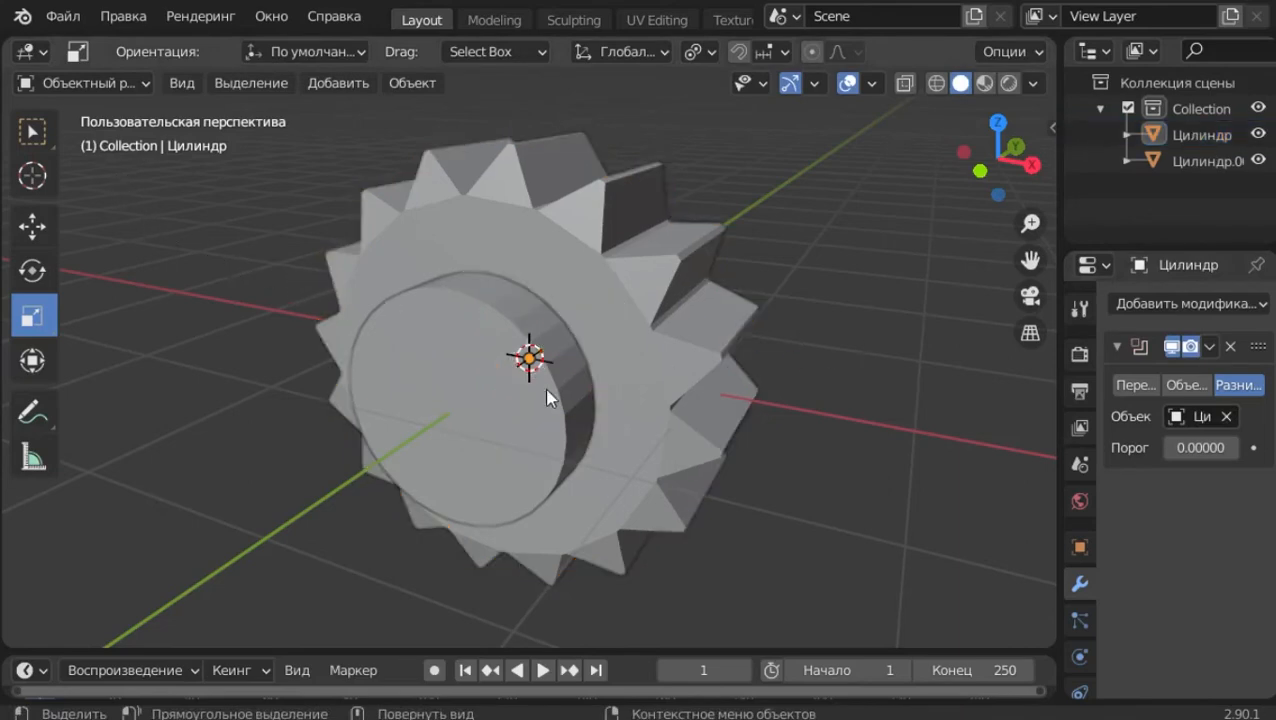
click(723, 303)
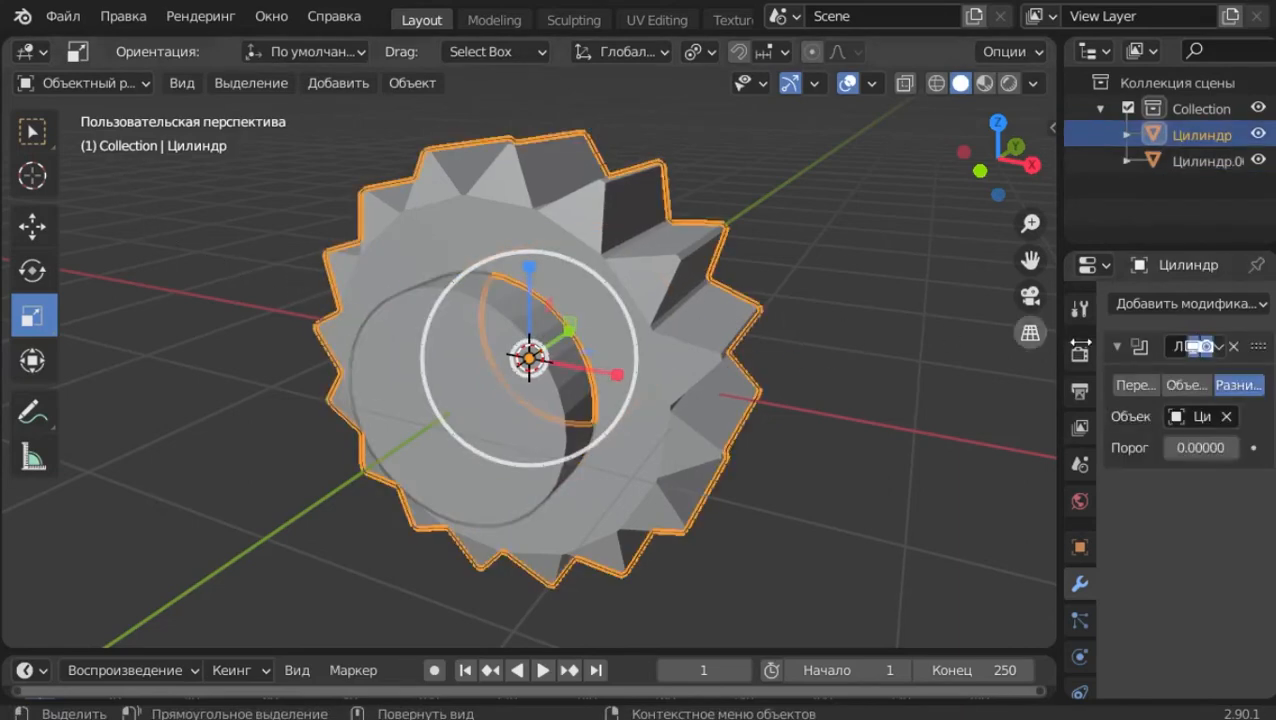
key(ctrl+a)
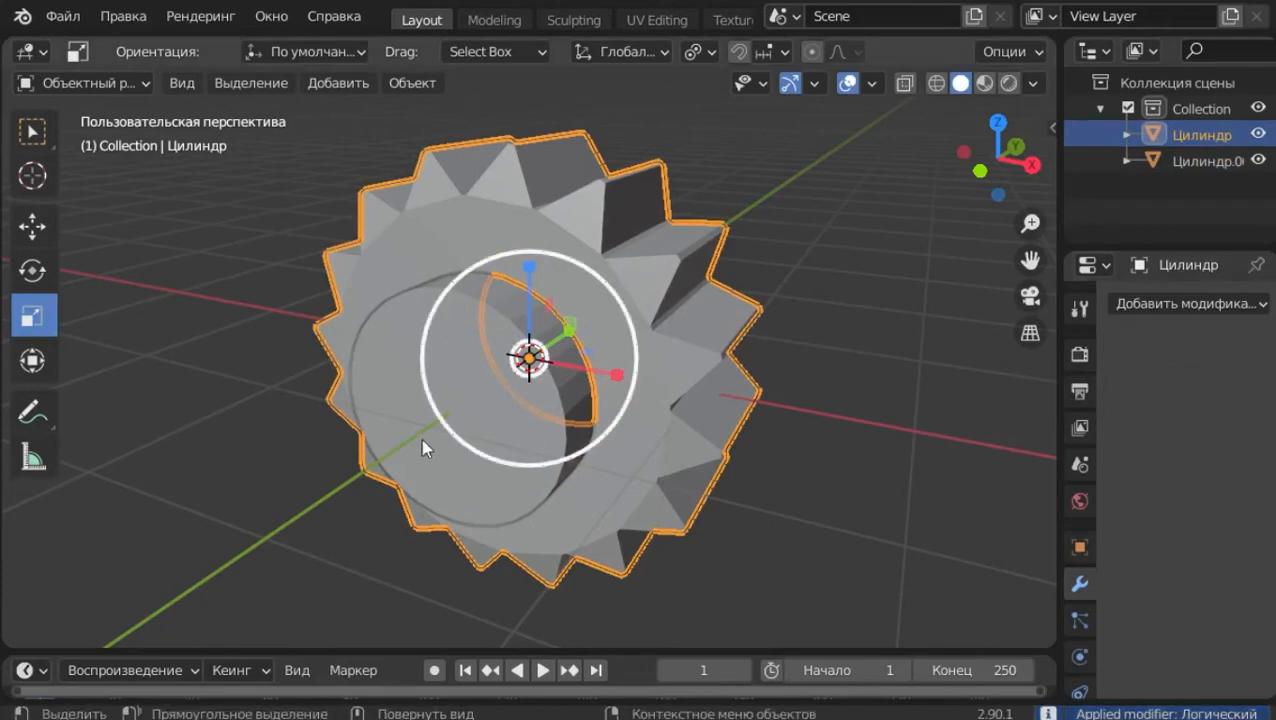
- Delete the inner cylinder to inspect the gear's cut-out, and undo the deletion
click(403, 448)
key(Delete)
mouse_move(649, 349)
middle_down()
mouse_move(668, 280)
mouse_move(796, 296)
mouse_move(724, 376)
mouse_move(600, 386)
mouse_move(603, 304)
mouse_move(649, 285)
mouse_move(666, 339)
middle_up()
key(ctrl+z)
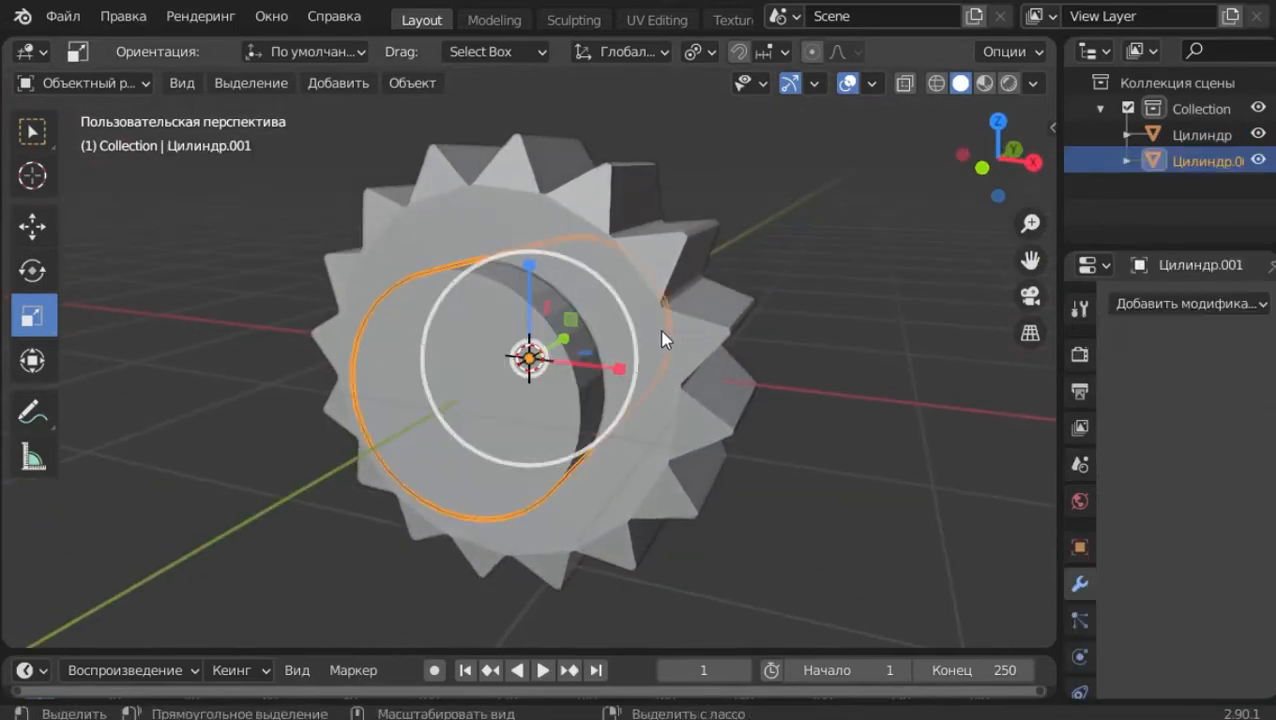
- Put the inner cylinder in Edit Mode with X-ray on and nothing in its mesh selected
click(738, 270)
click(557, 299)
middle_drag(557, 299, 635, 316)
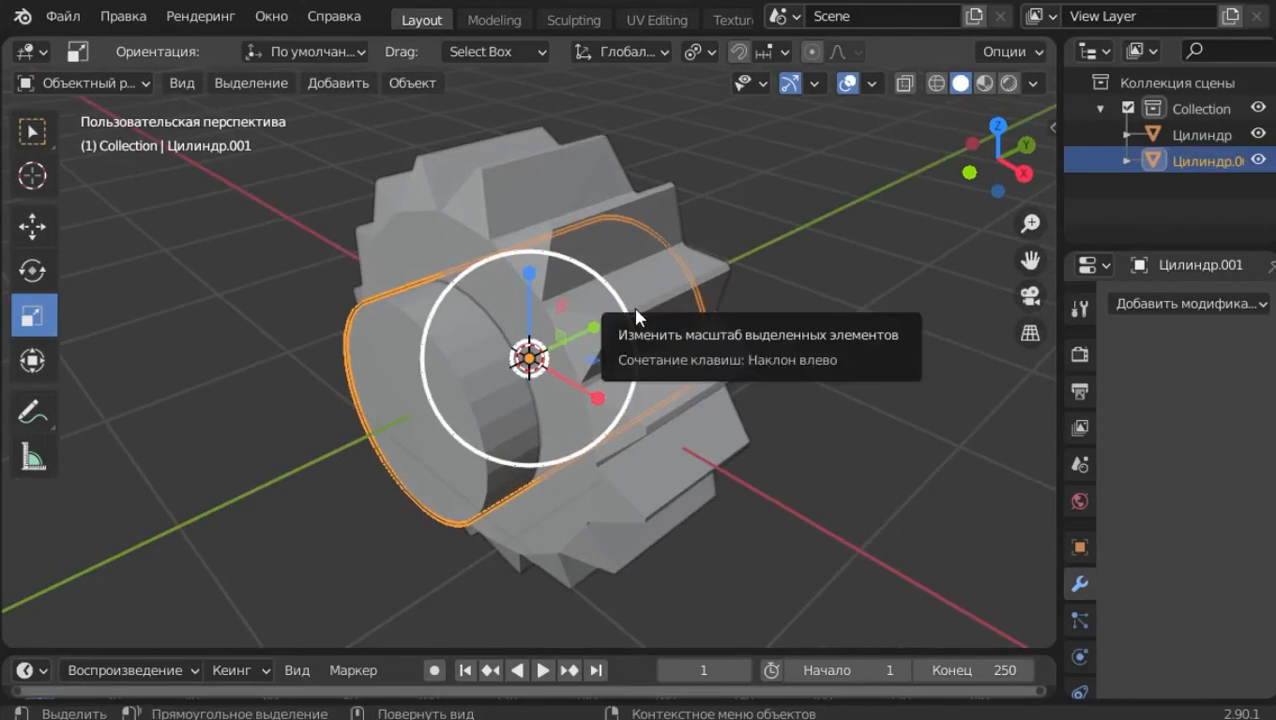
key(KP_5)
key(KP_3)
key(Tab)
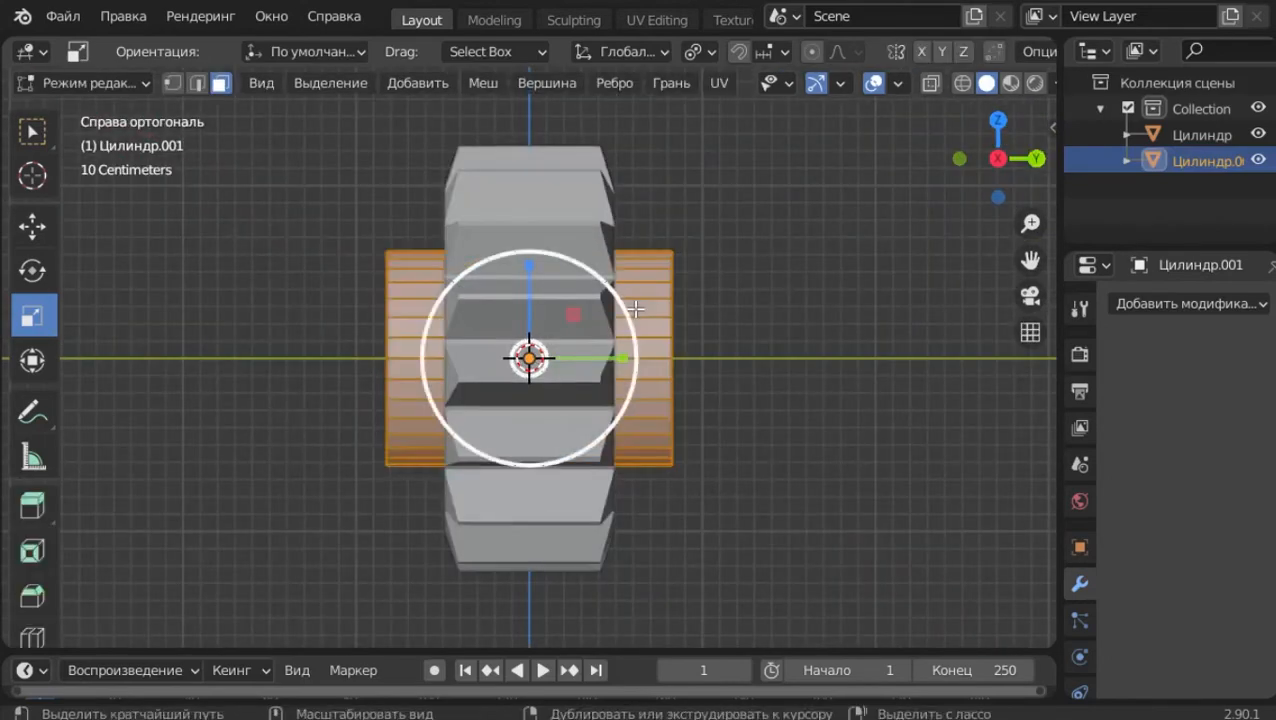
ctrl+middle_drag(633, 307, 622, 219)
key(alt+z)
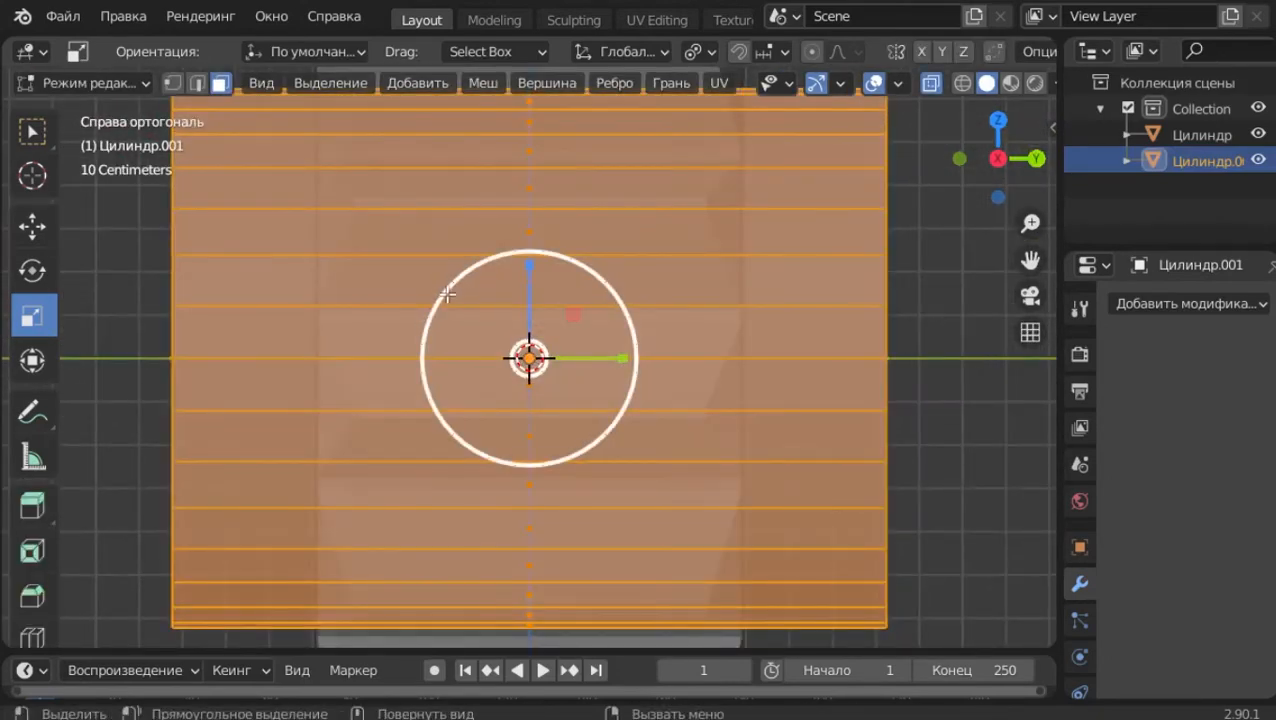
click(443, 292)
- Add two evenly spaced loop cuts around the inner cylinder
key(ctrl+r)
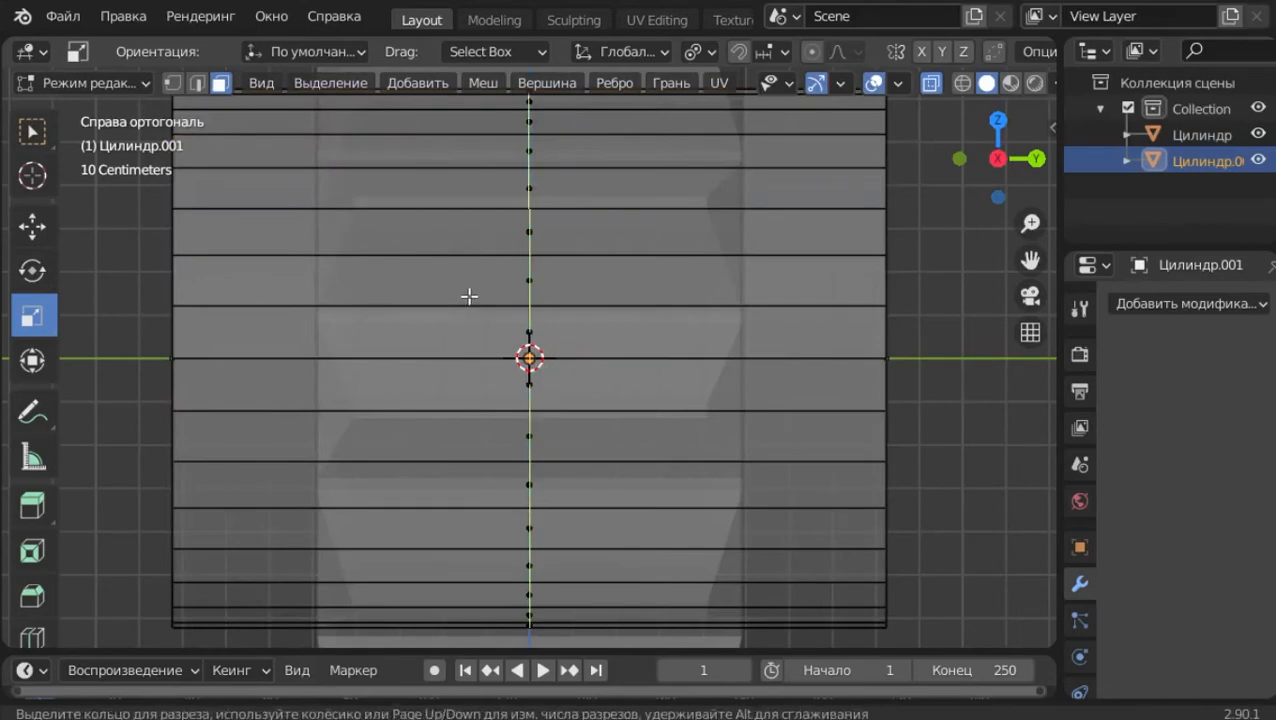
scroll(469, 296, up, 1)
click(469, 296)
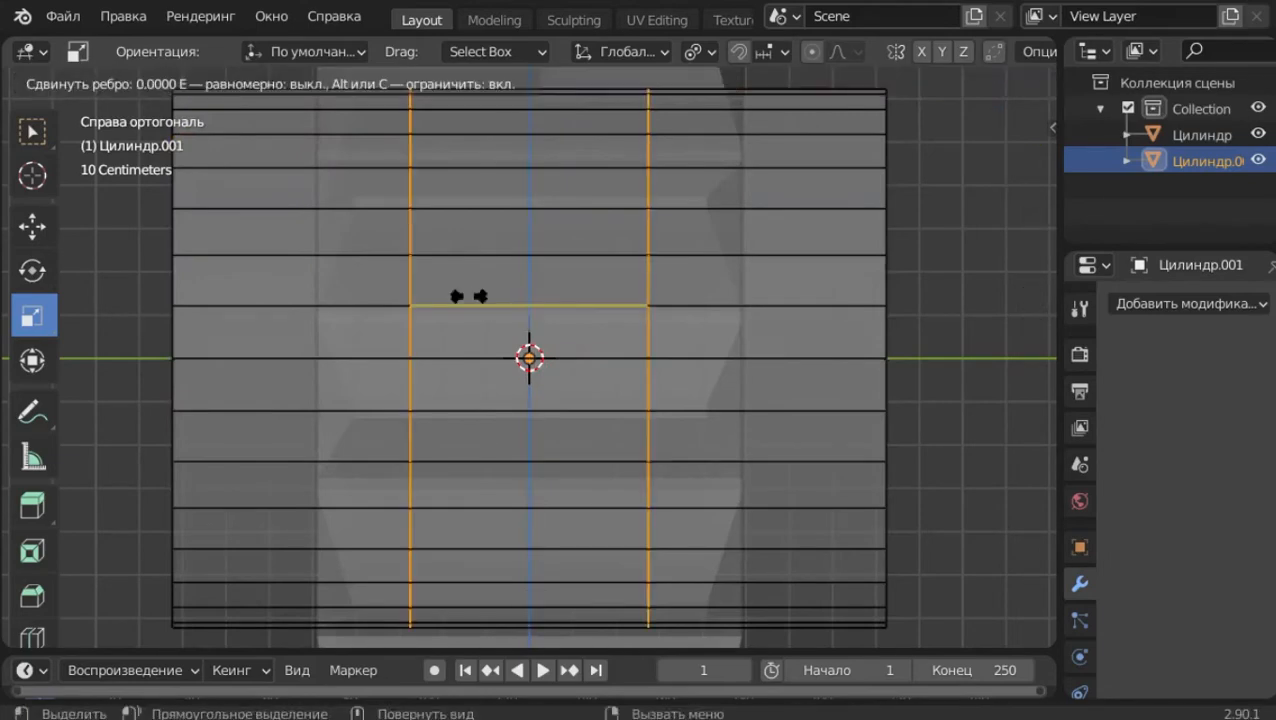
right_click(490, 288)
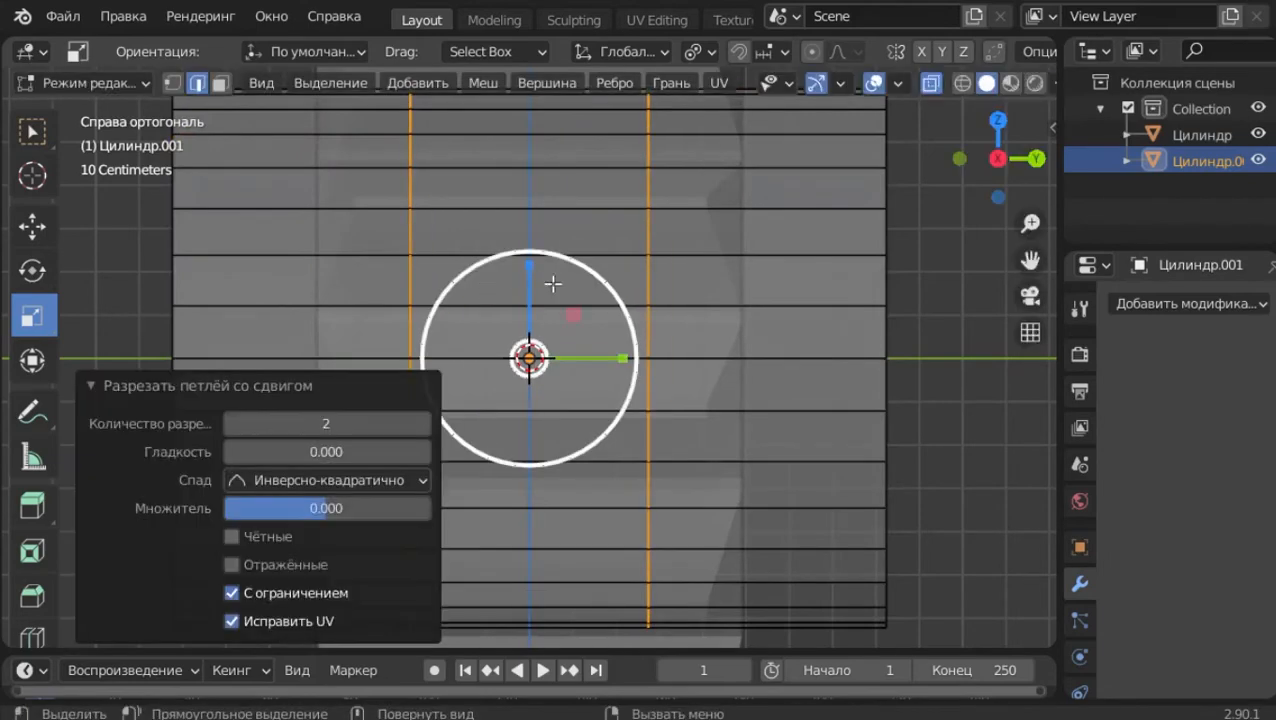
- Try to spread the two new edge loops apart by scaling along Y by about 1.358 and by edge sliding
drag(608, 354, 636, 355)
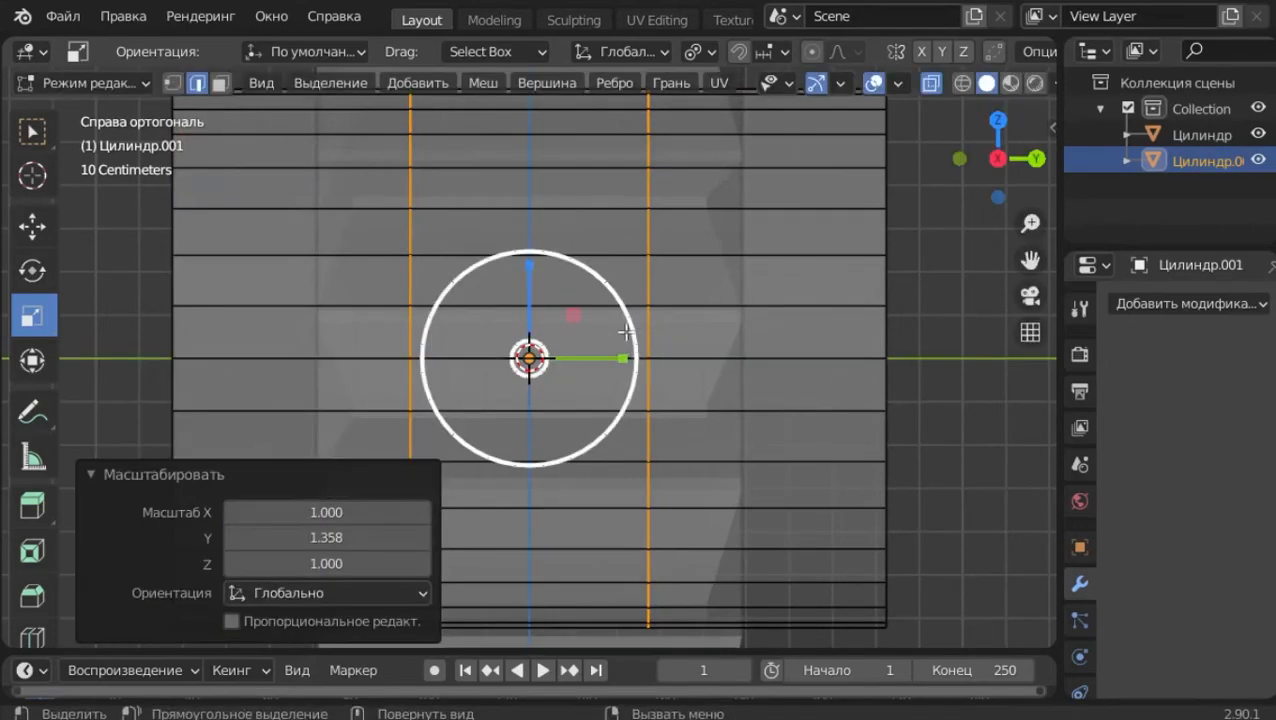
key(g)
key(g)
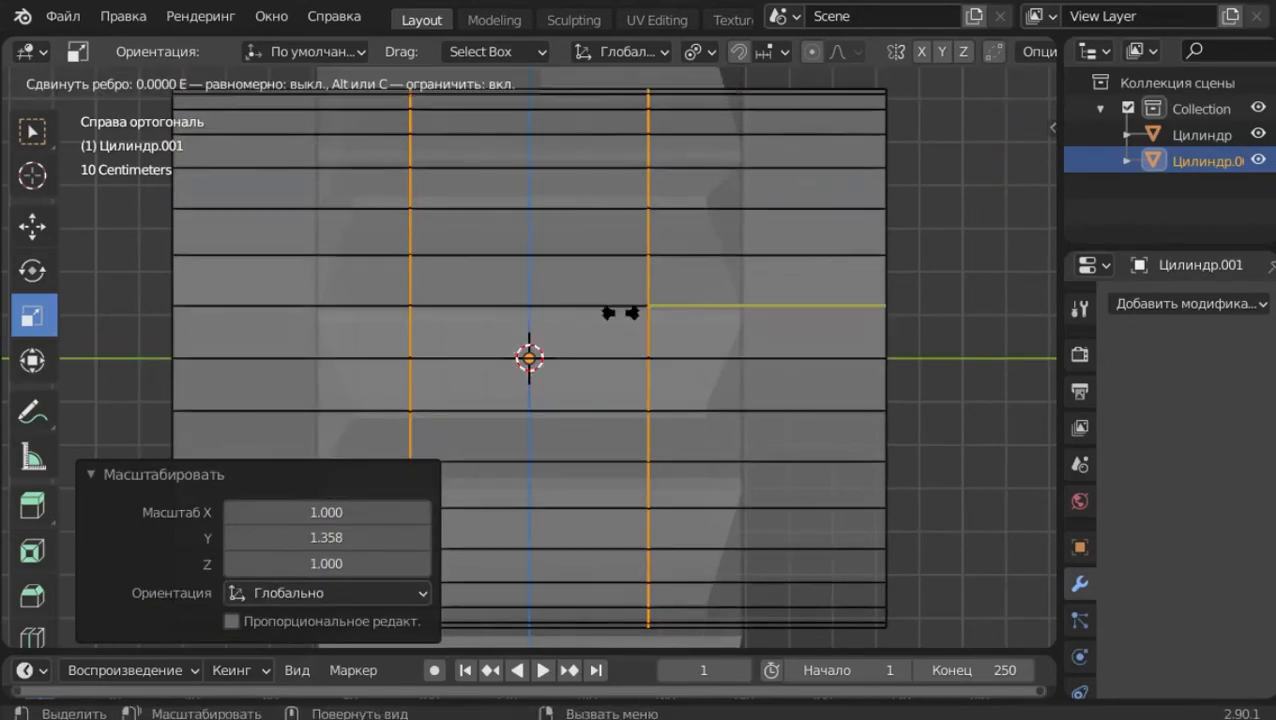
click(649, 287)
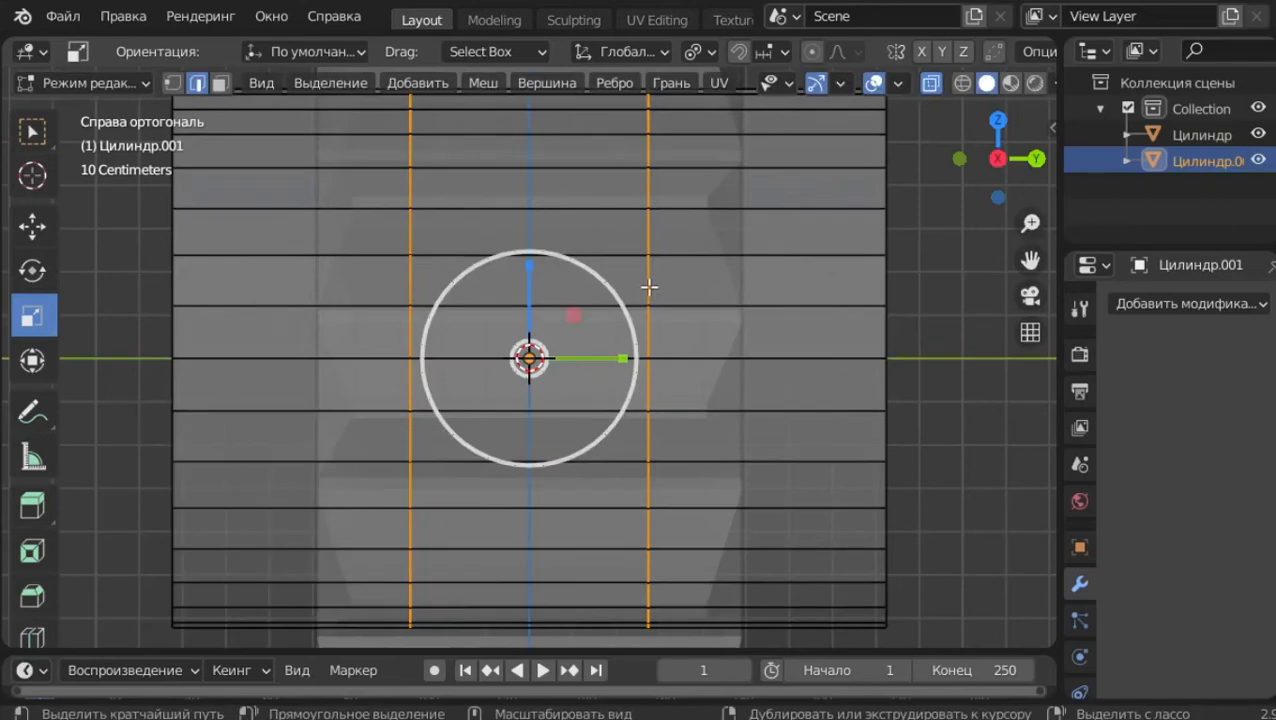
- Set the pivot point to the bounding box center and add offset edge loops beside both cuts with a factor of about 0.097
click(692, 51)
click(720, 80)
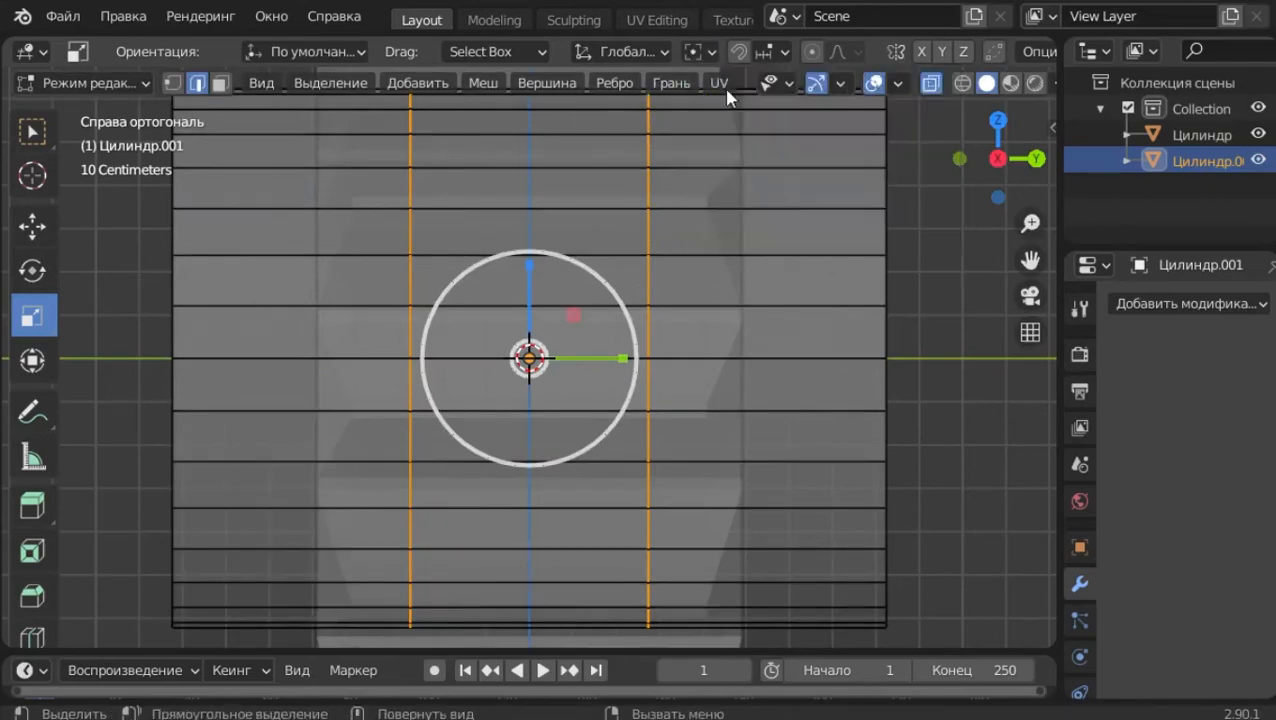
key(g)
key(g)
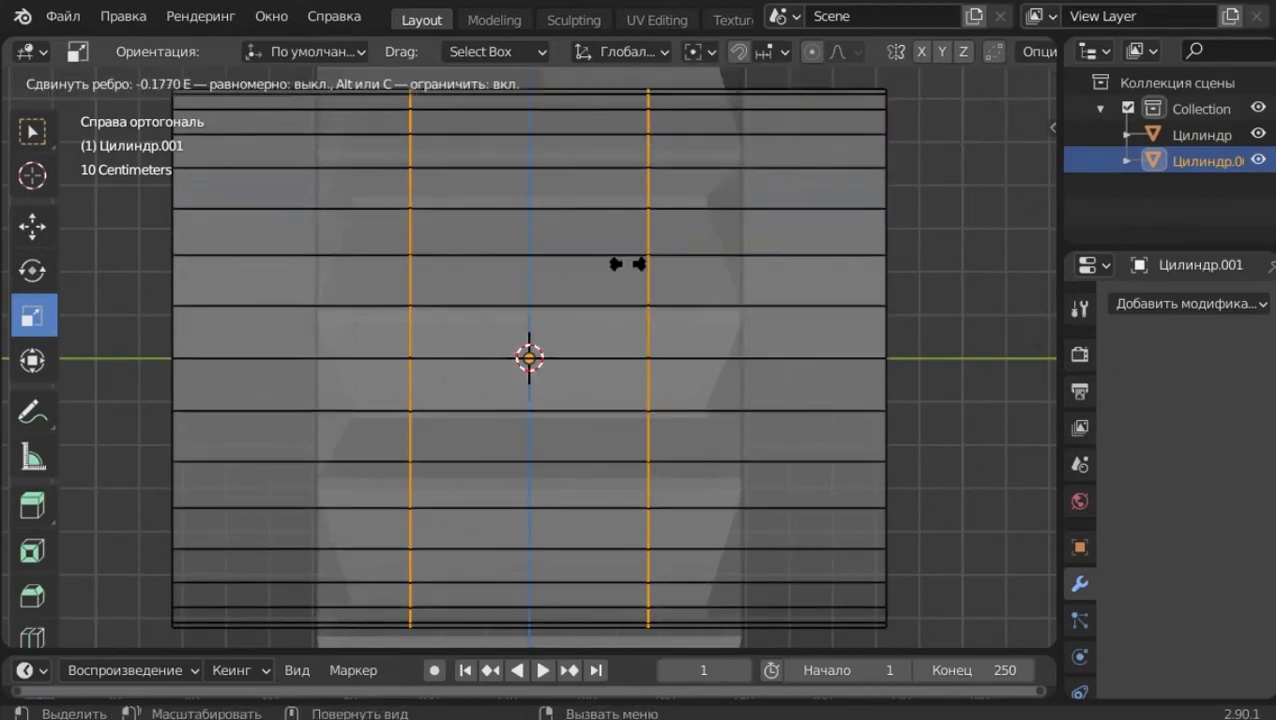
click(595, 320)
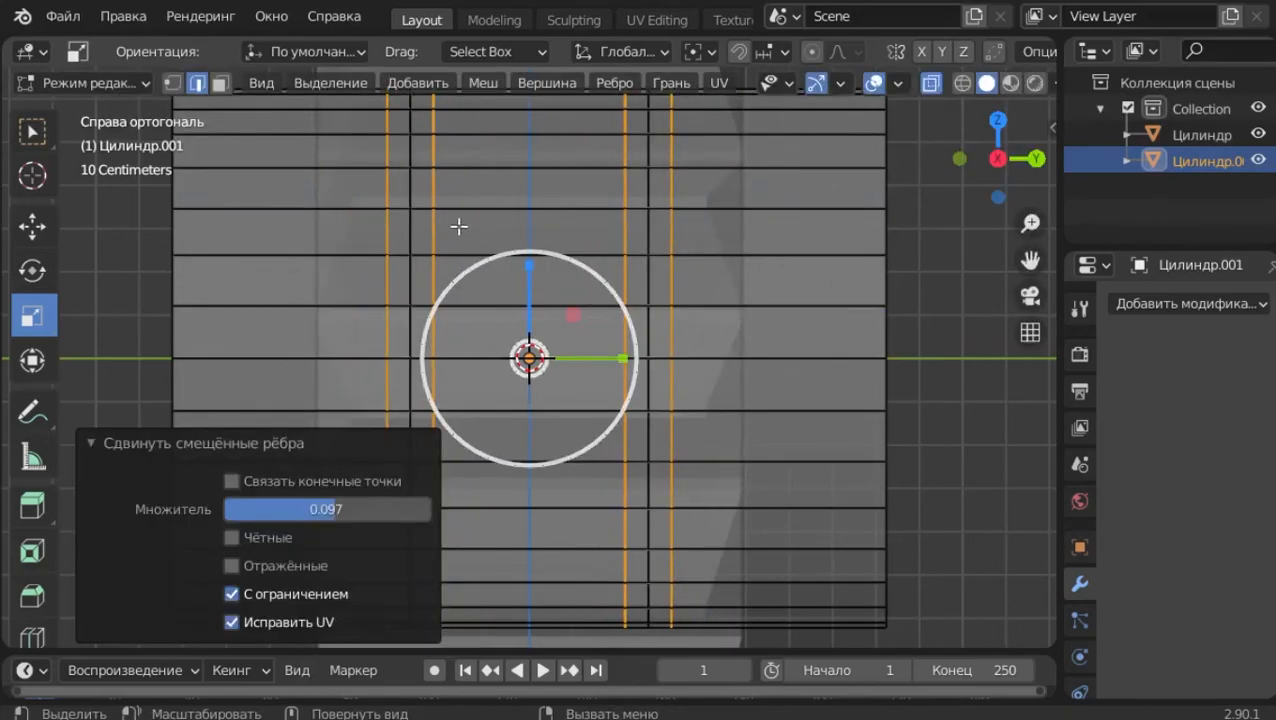
- Dissolve the two original edge loops running between the new offset pairs
alt+click(410, 222)
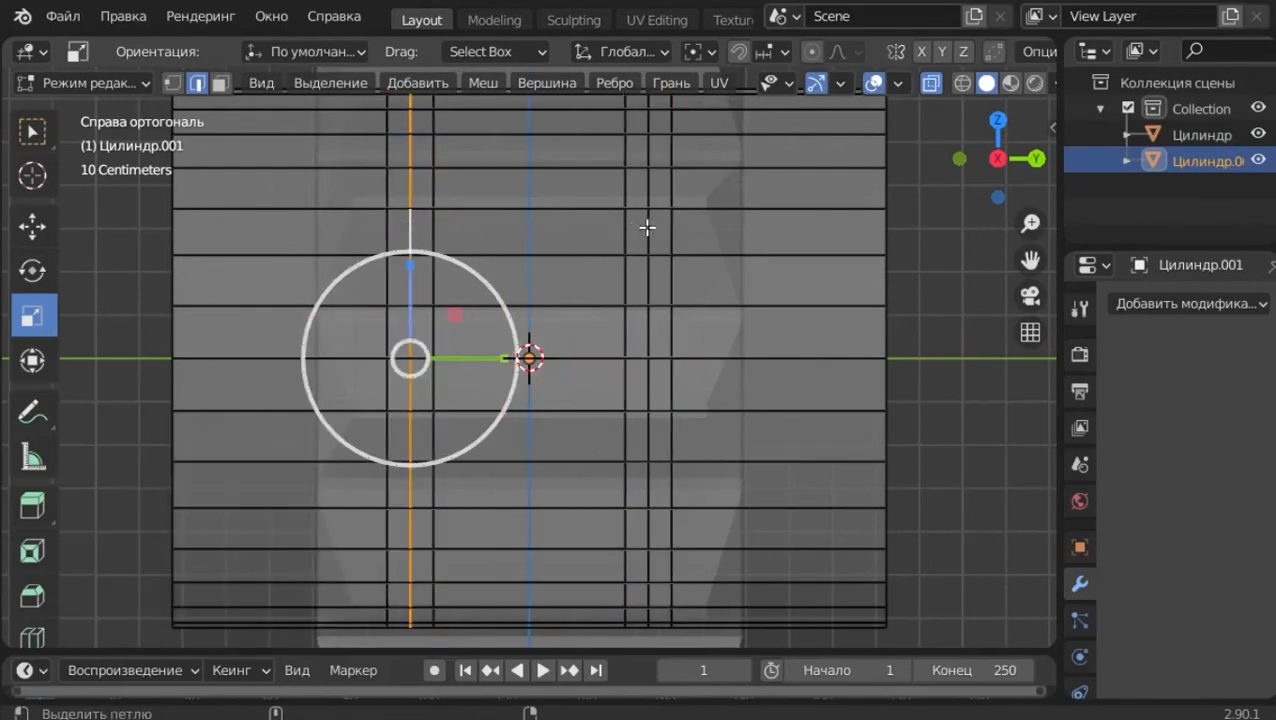
alt+shift+click(651, 221)
key(x)
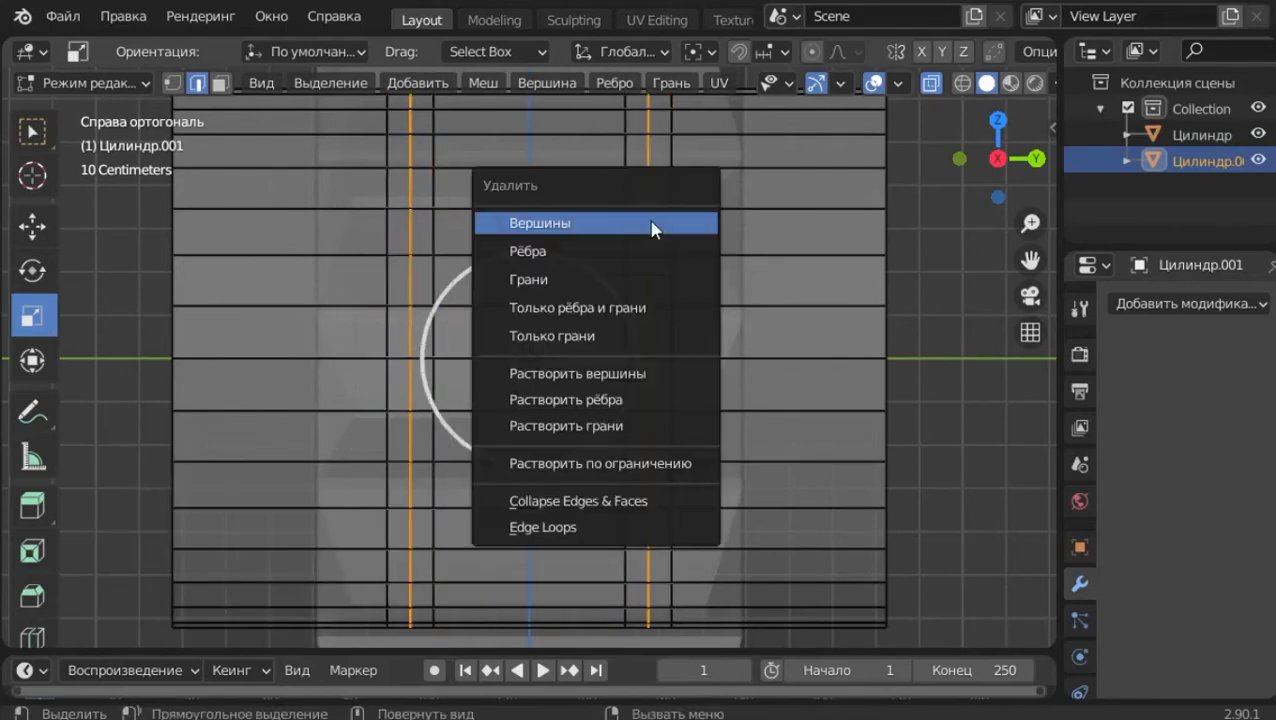
click(638, 399)
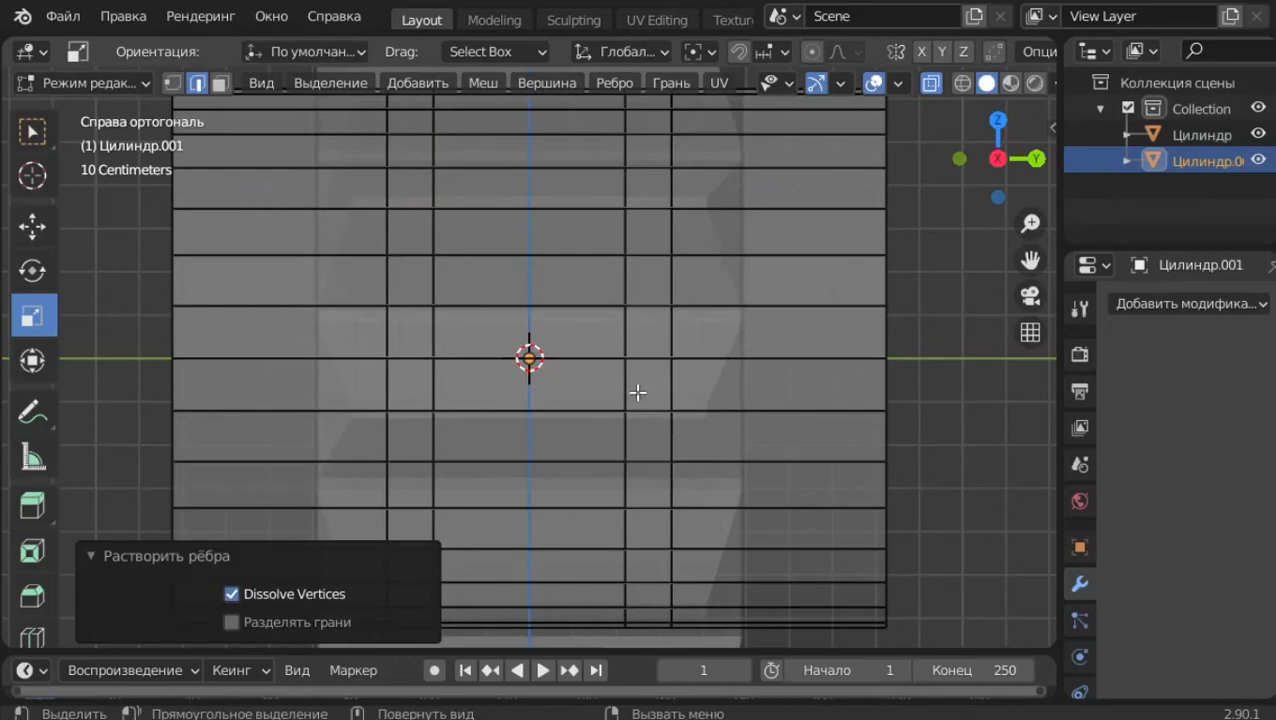
- Extrude the cylinder's two narrow face rings and scale them by about 1.153 excluding the Y axis, then return to Object Mode without X-ray
key(3)
alt+click(409, 218)
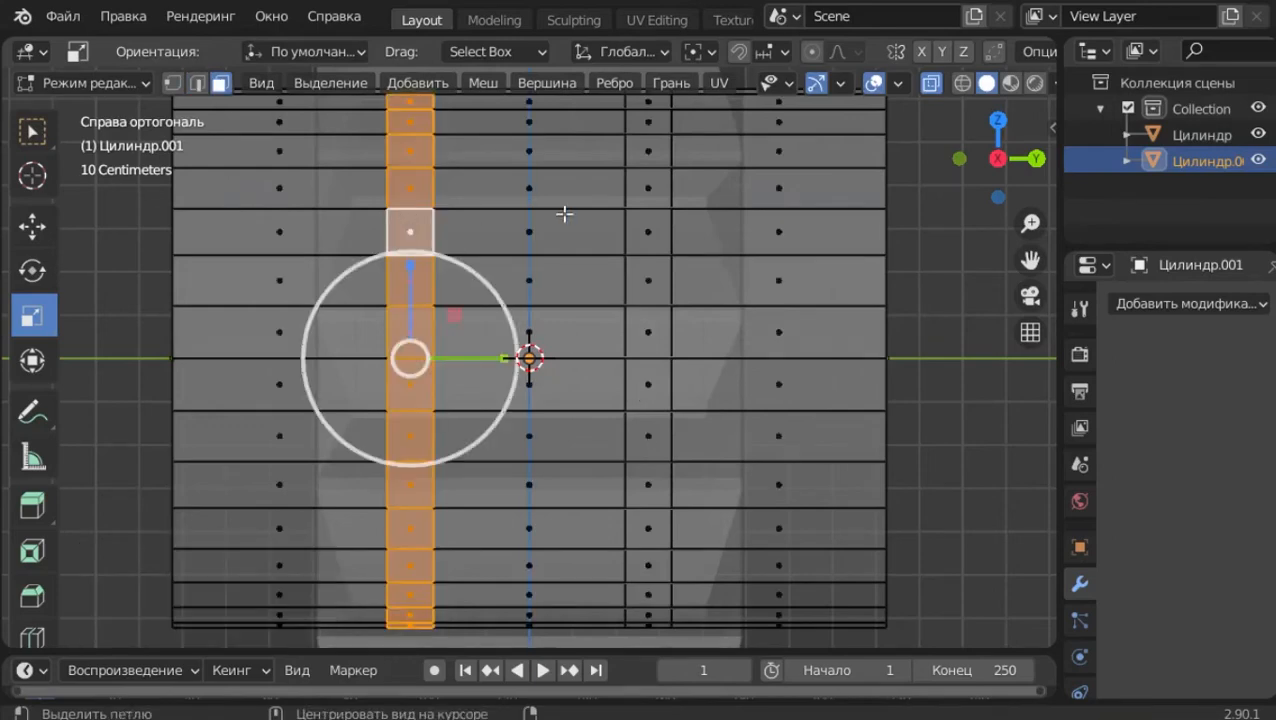
alt+shift+click(654, 217)
key(KP_1)
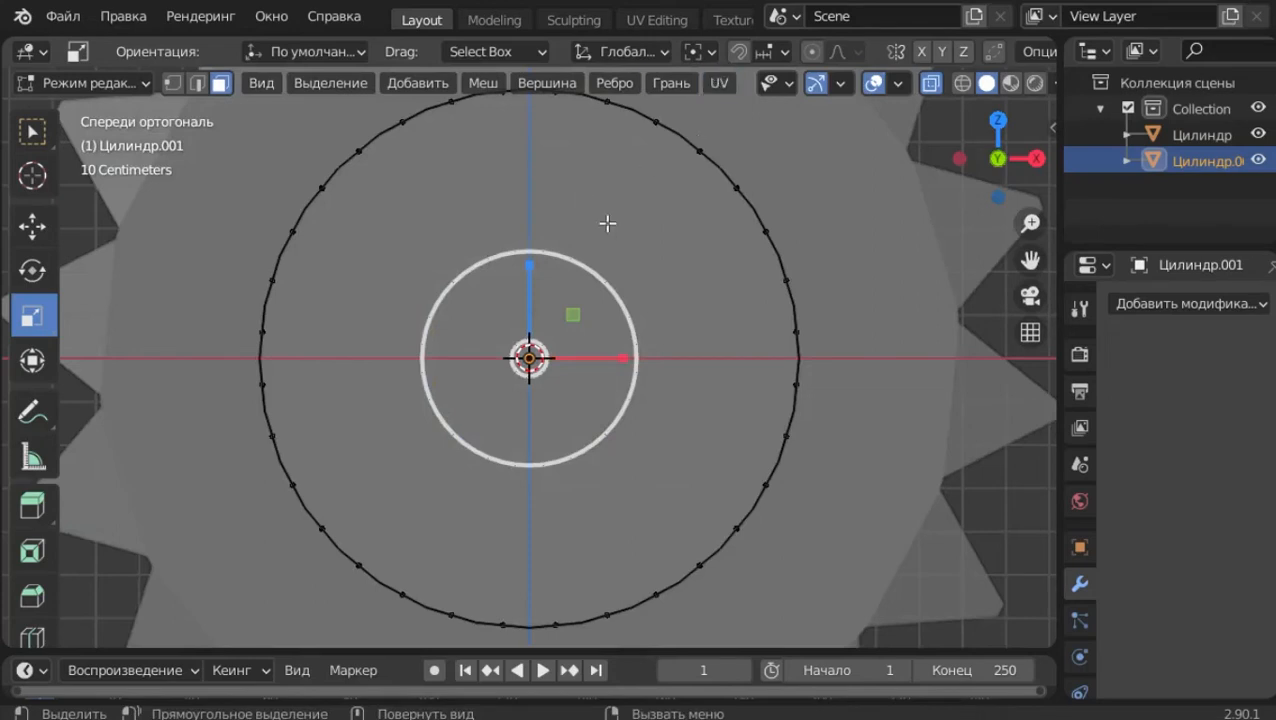
key(e)
right_click(607, 224)
key(s)
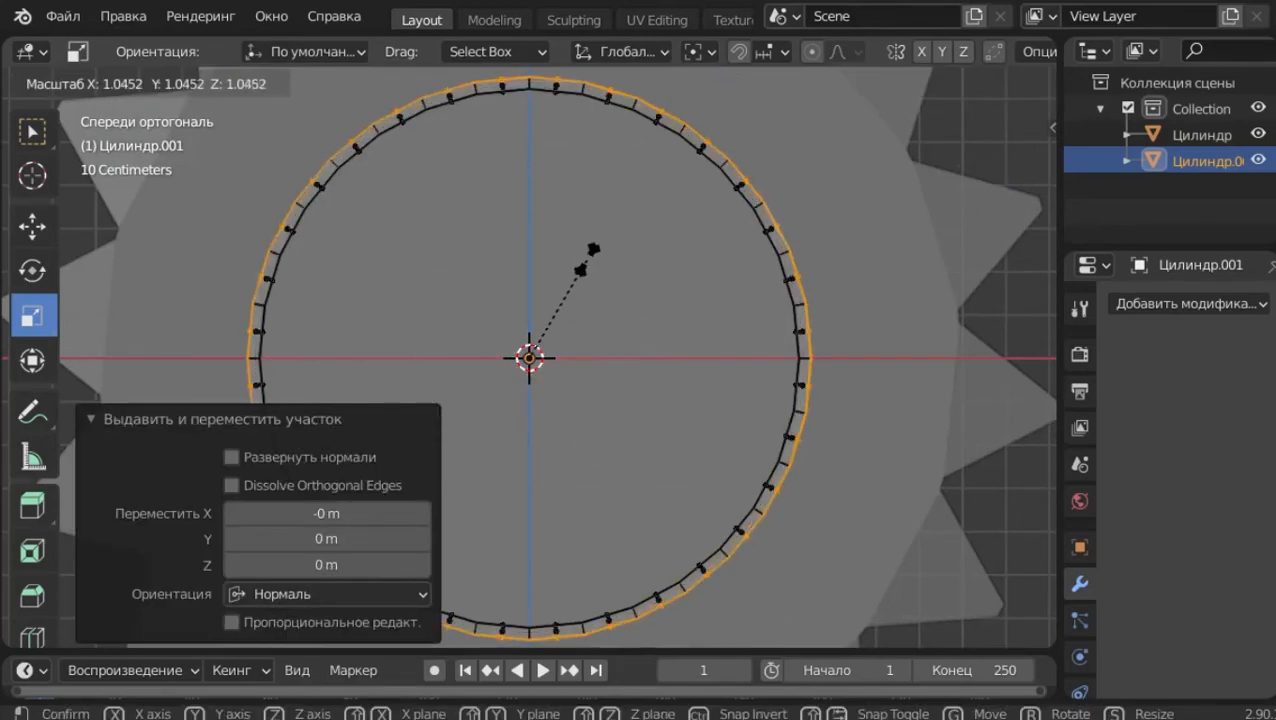
key(shift+y)
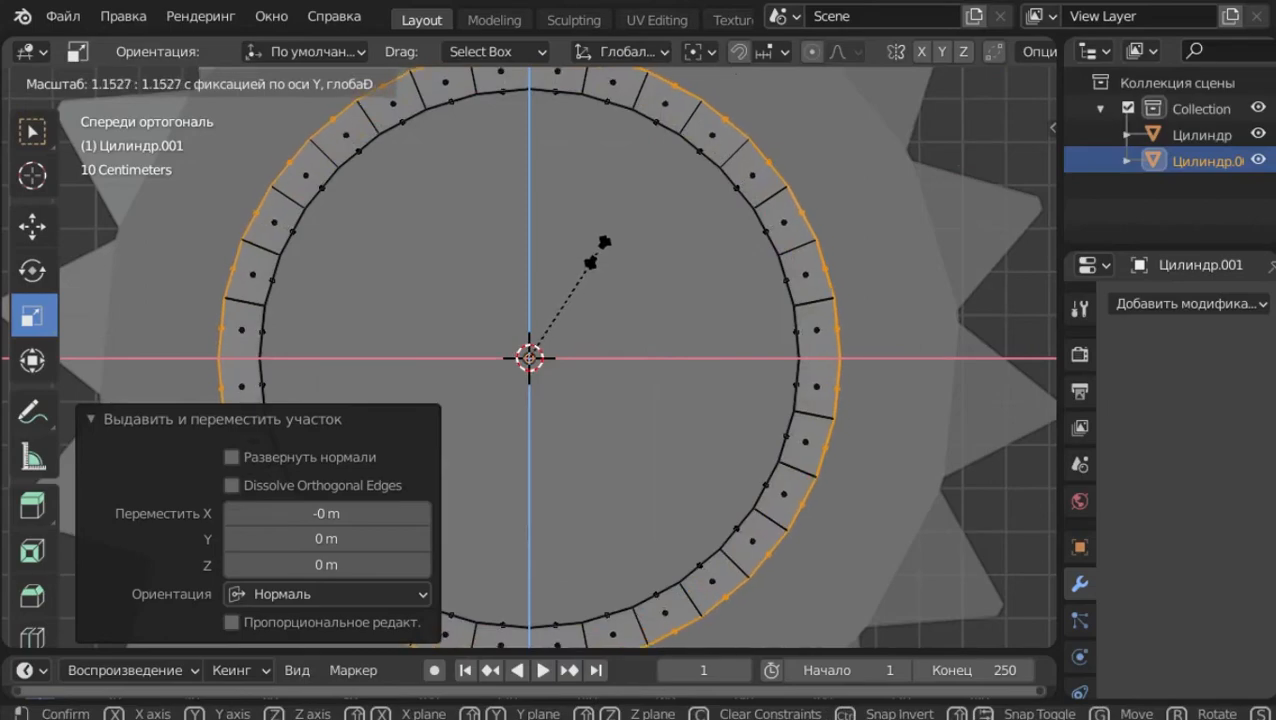
click(598, 252)
middle_drag(809, 143, 733, 207)
key(alt+z)
key(Tab)
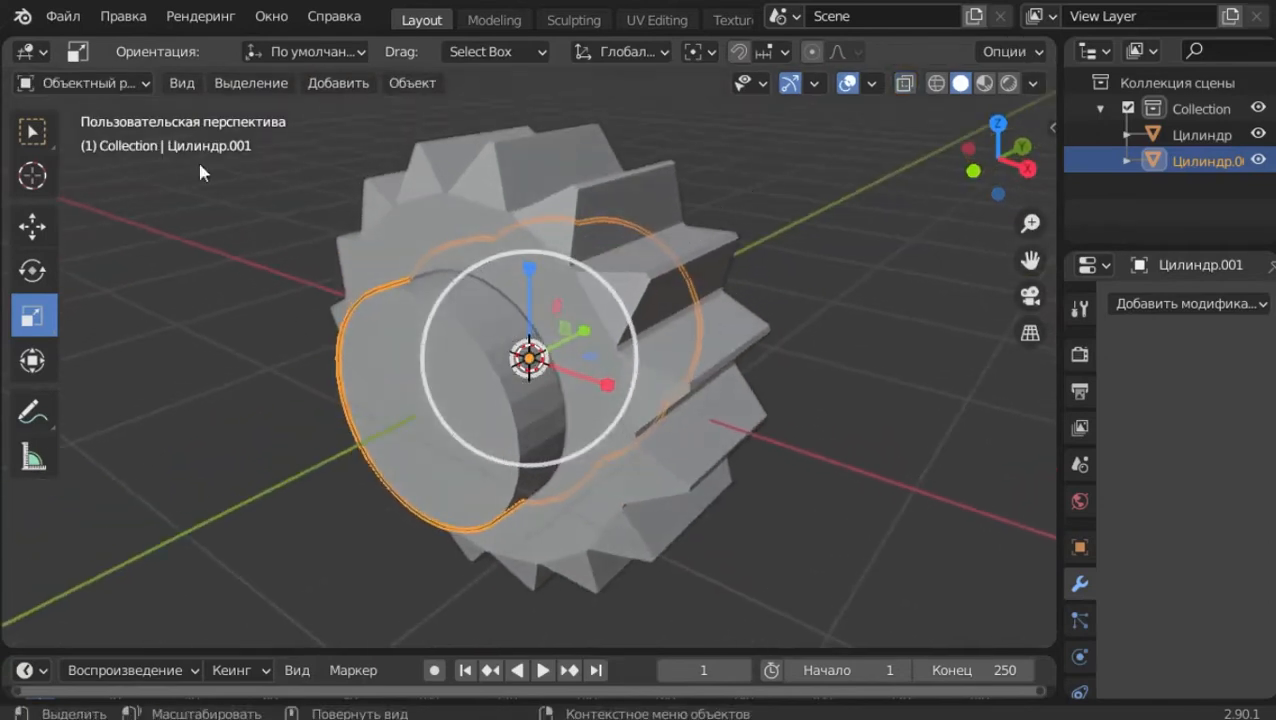
- Add a Boolean modifier to the gear with the ringed cylinder as its object, and set the operation to Union
click(232, 268)
click(416, 345)
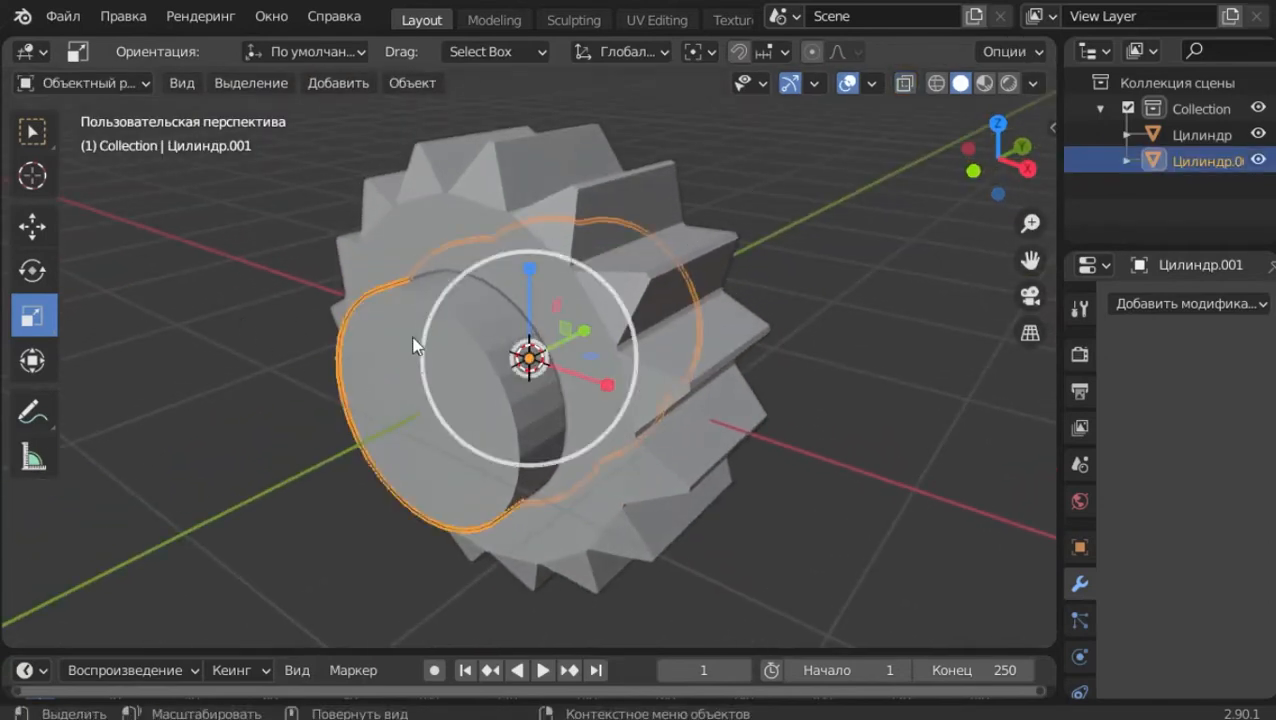
click(697, 473)
click(1150, 303)
click(577, 416)
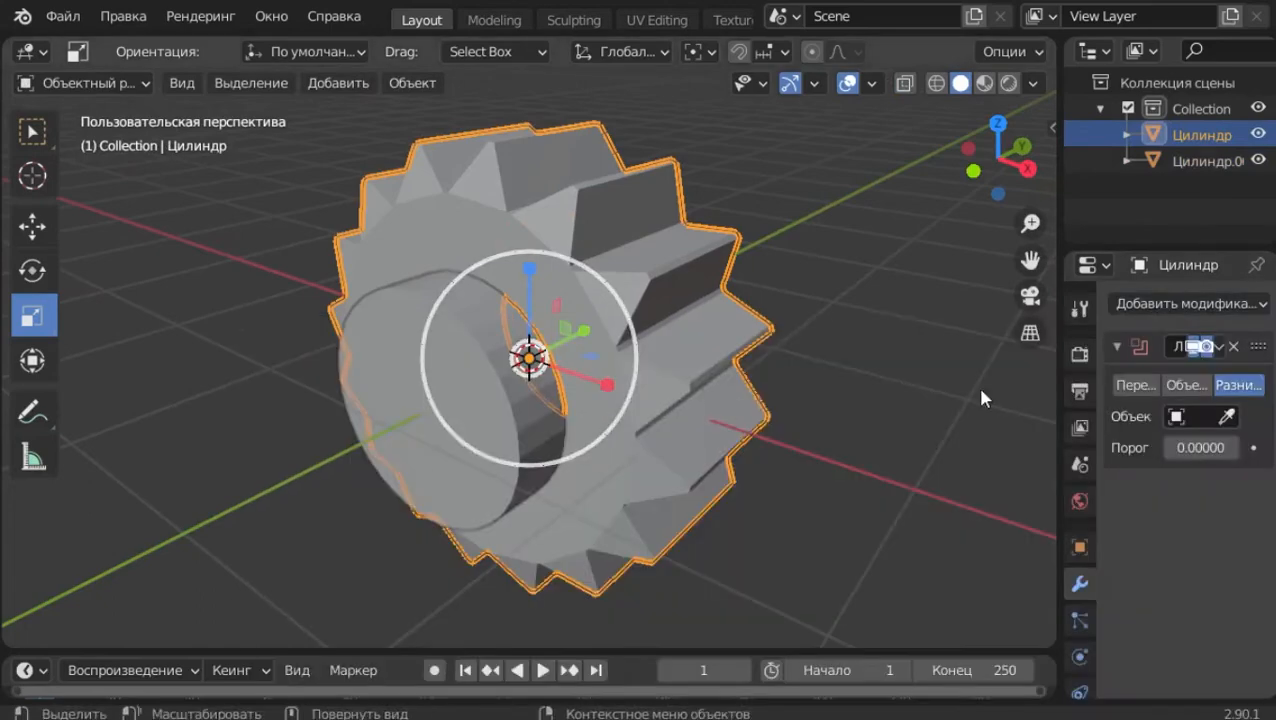
click(1226, 416)
click(416, 476)
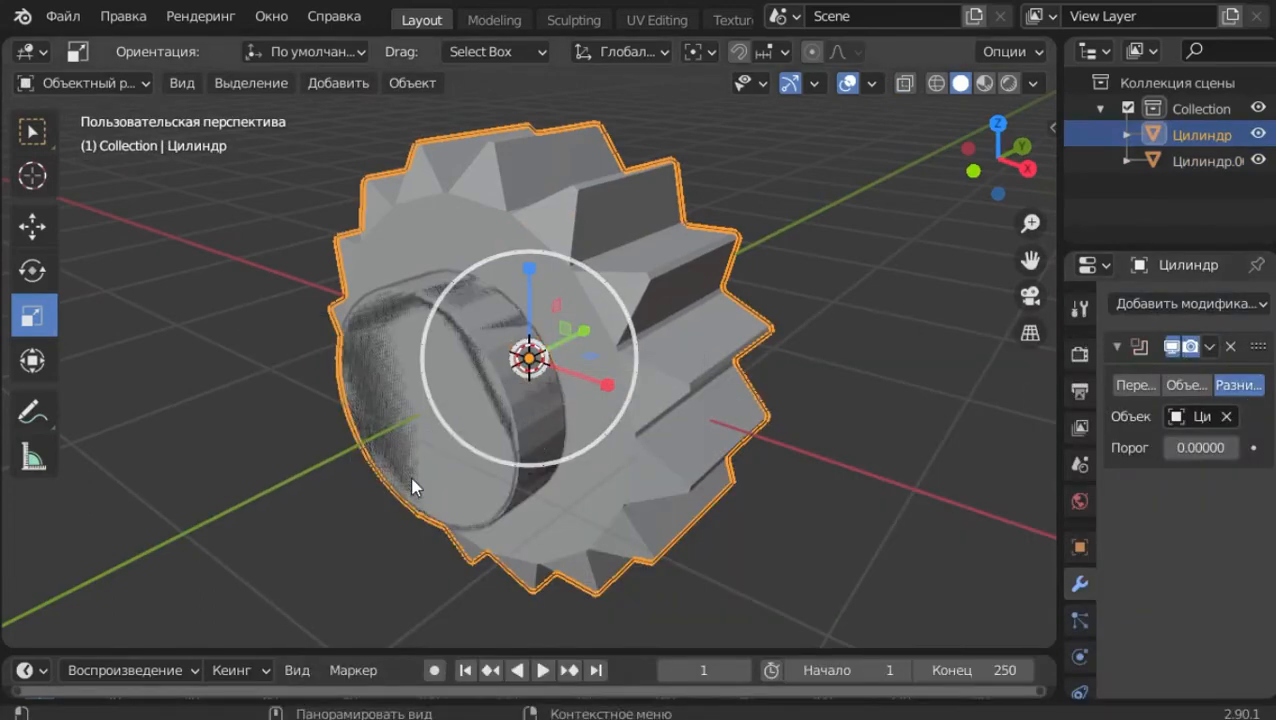
click(1190, 386)
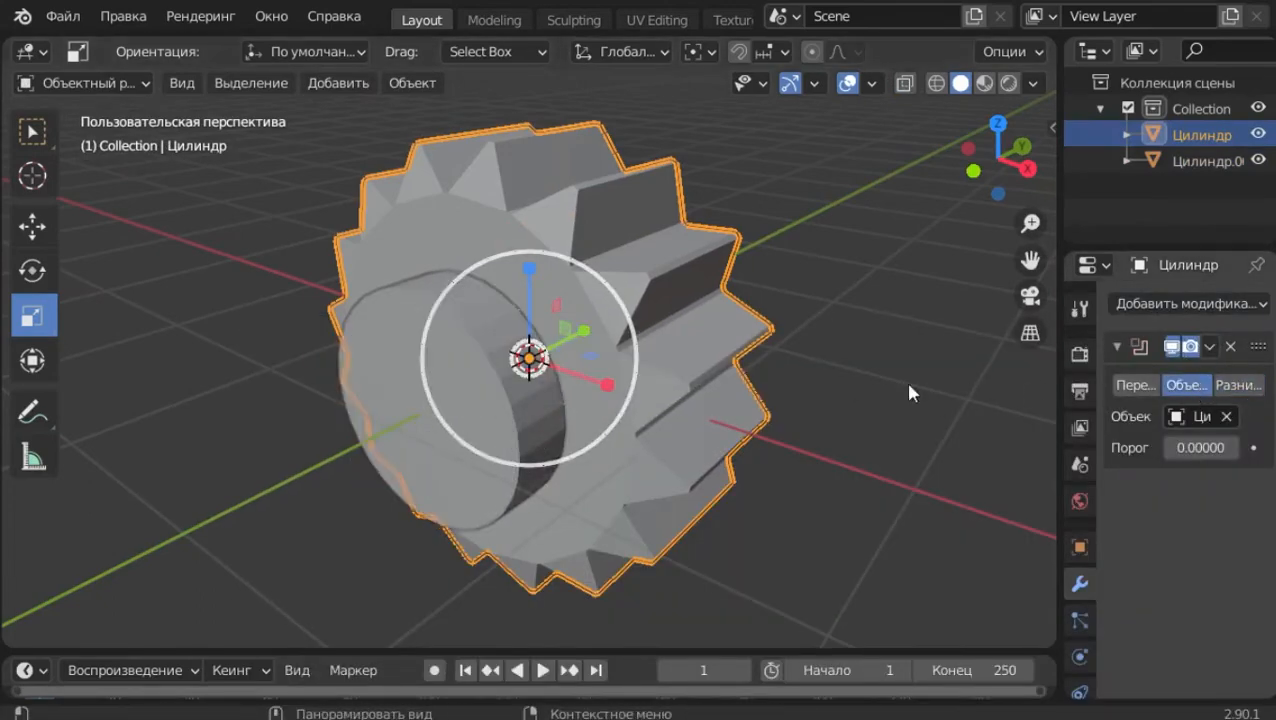
- Apply the Union Boolean modifier on the gear and select the separate ringed cylinder
middle_drag(904, 378, 720, 315)
click(166, 208)
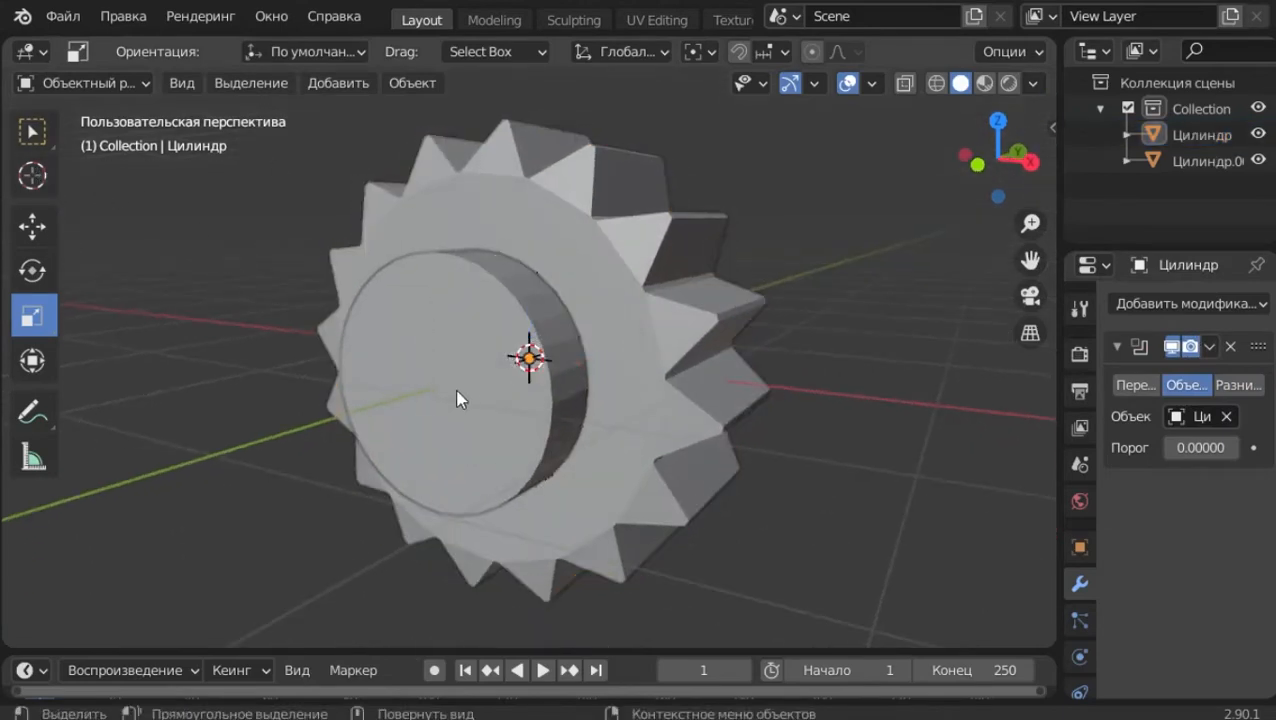
click(485, 397)
click(719, 300)
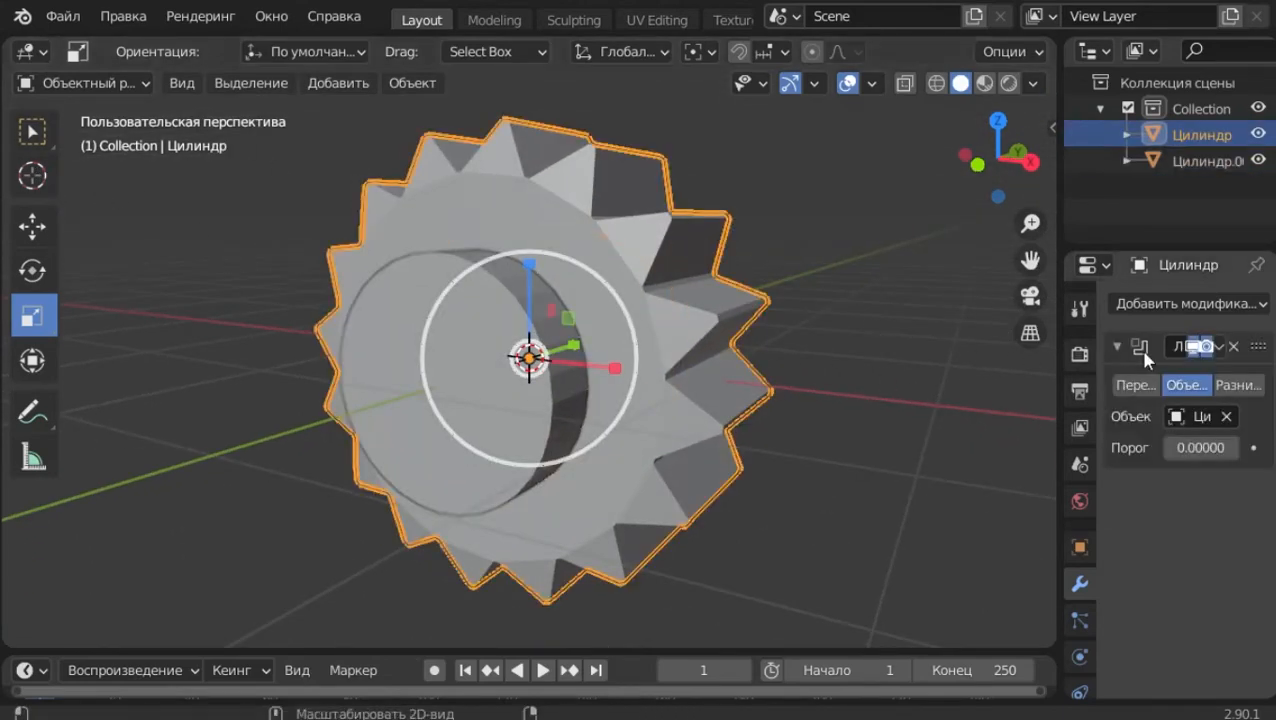
key(ctrl+a)
click(383, 456)
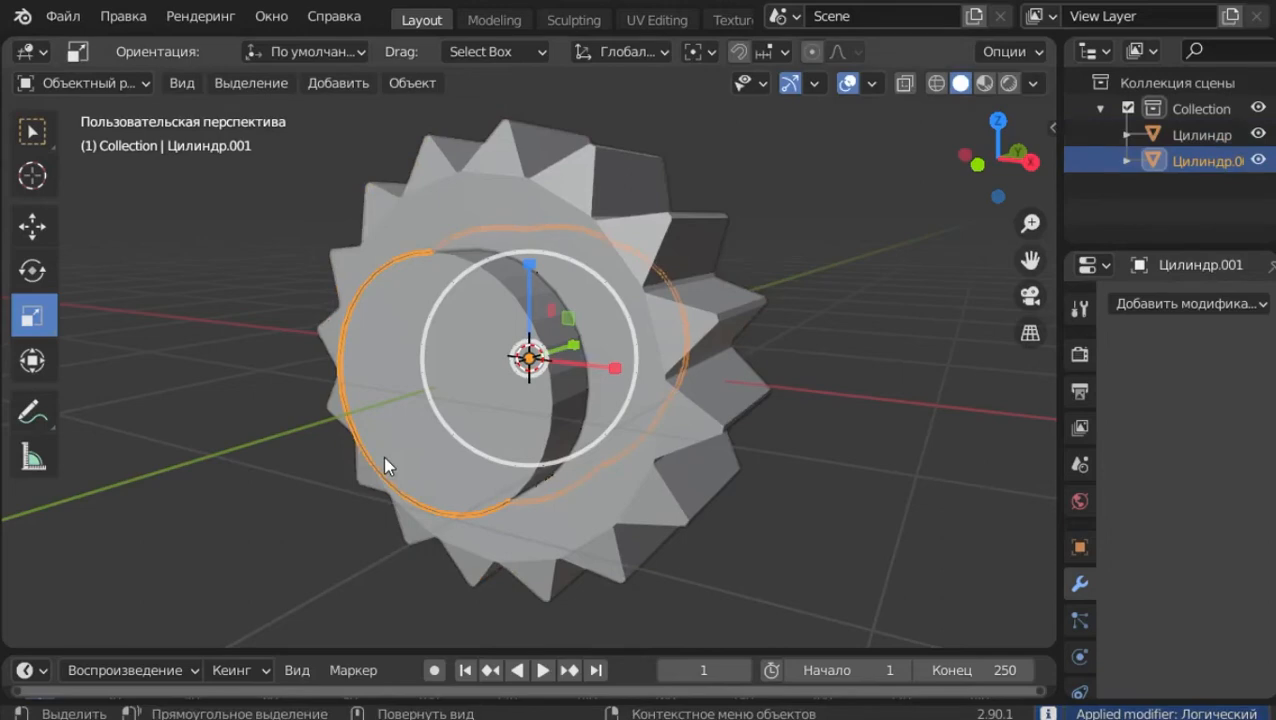
- Delete the ringed cylinder, and undo both that deletion and the application of the gear's Union modifier
key(Delete)
middle_drag(393, 459, 771, 442)
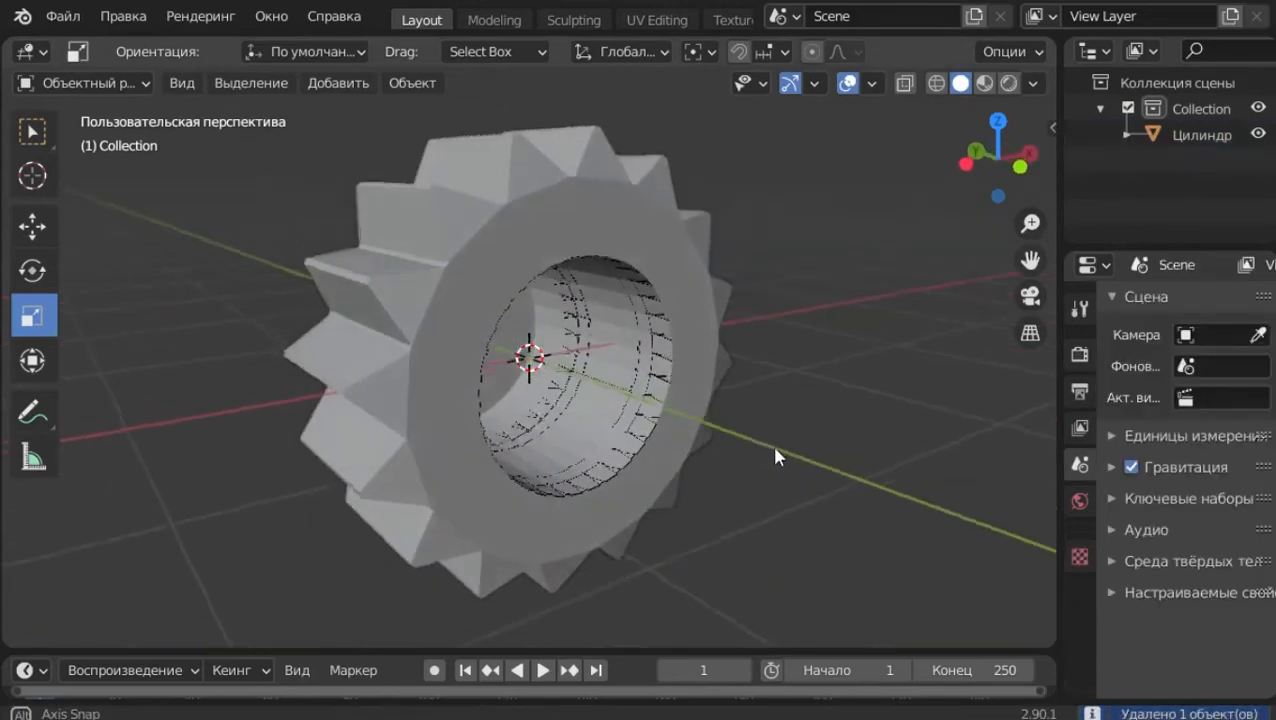
key(ctrl+z)
key(ctrl+z)
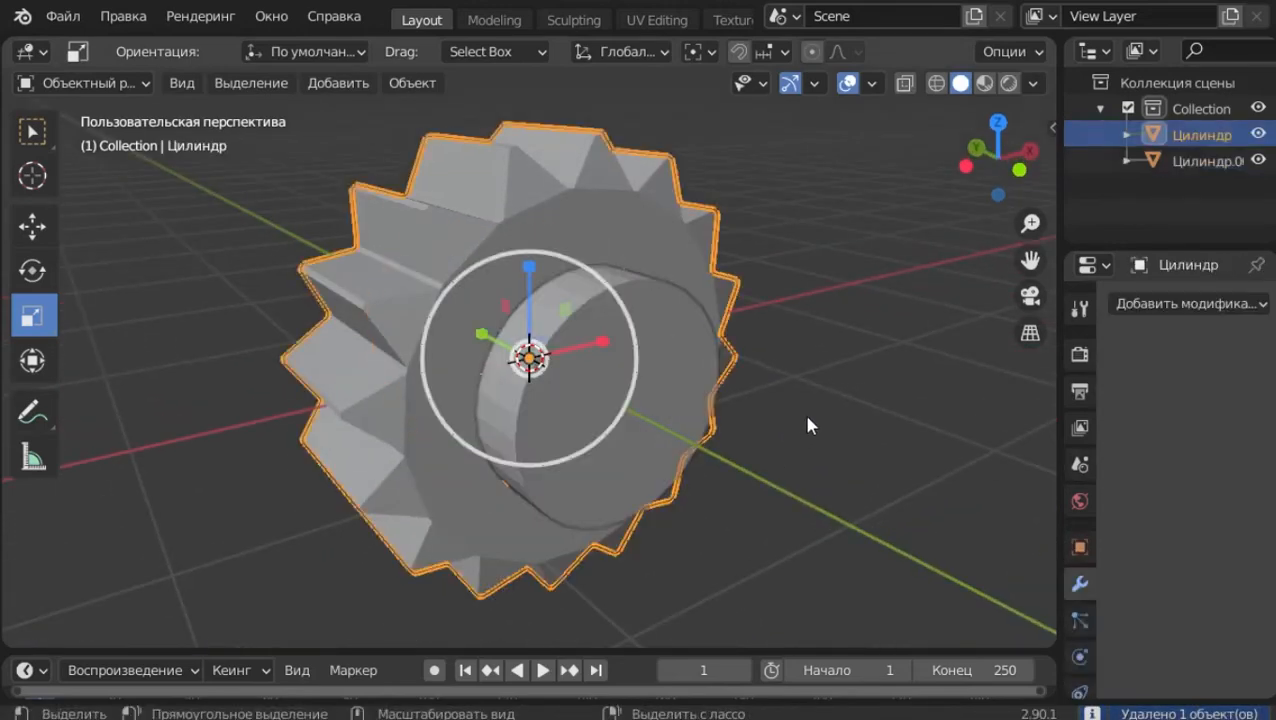
key(ctrl+z)
- Try the Intersect and Difference operations in the gear's Boolean modifier, and remove the modifier
middle_drag(834, 392, 672, 393)
click(1137, 386)
click(1228, 390)
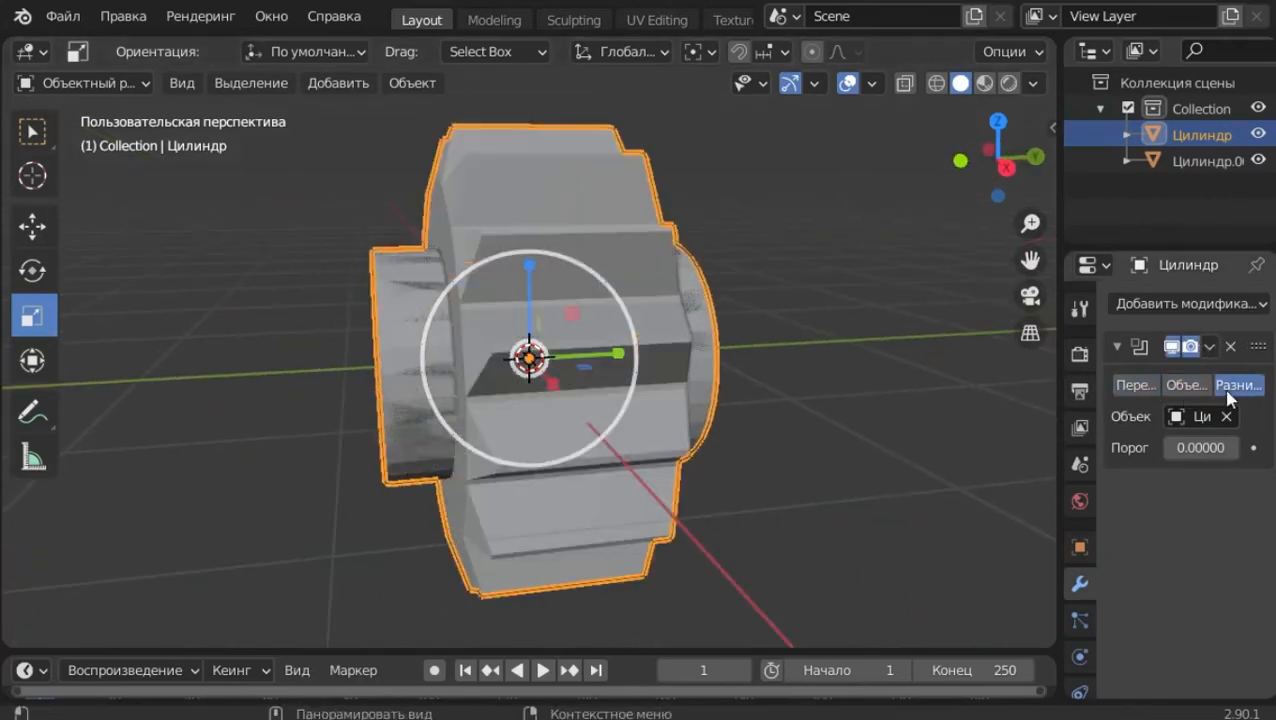
mouse_move(852, 380)
middle_down()
mouse_move(943, 412)
mouse_move(997, 392)
mouse_move(940, 359)
mouse_move(776, 337)
mouse_move(895, 372)
mouse_move(1017, 376)
mouse_move(851, 373)
middle_up()
click(1226, 416)
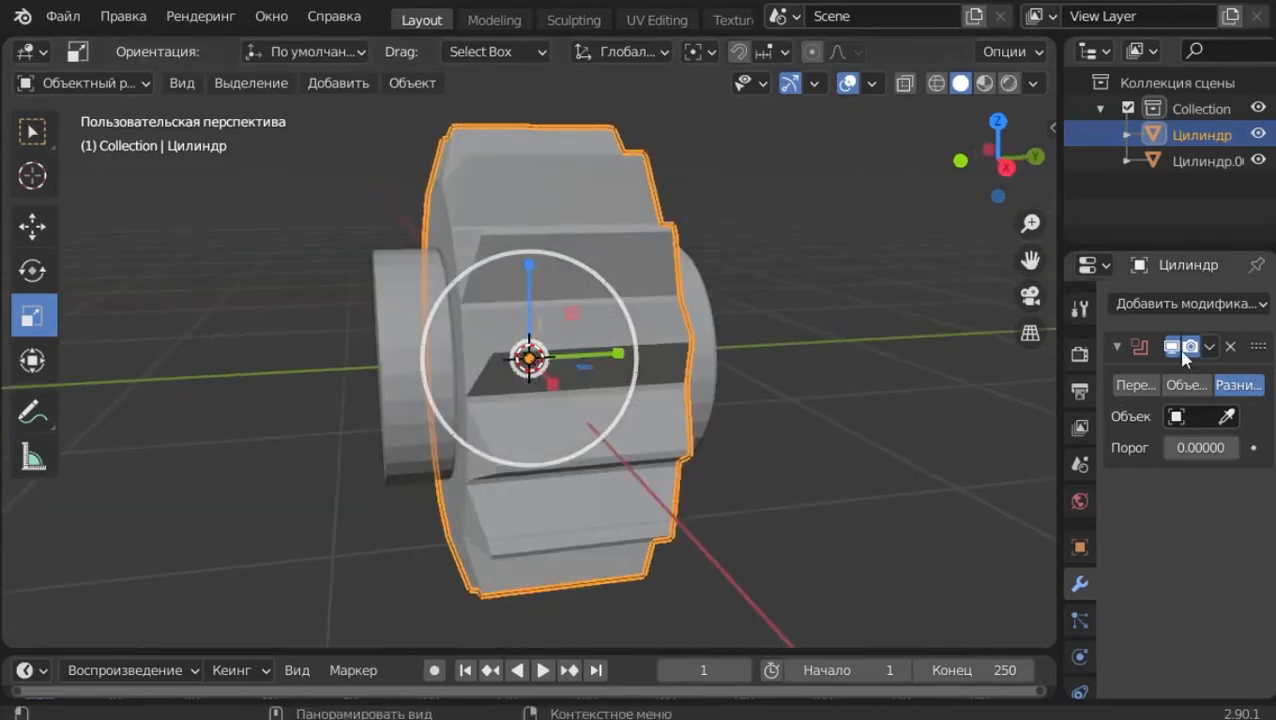
click(1233, 346)
- Try Bool Tool's Auto Boolean Difference on the gear with the ringed cylinder, and undo it
middle_drag(689, 293, 511, 186)
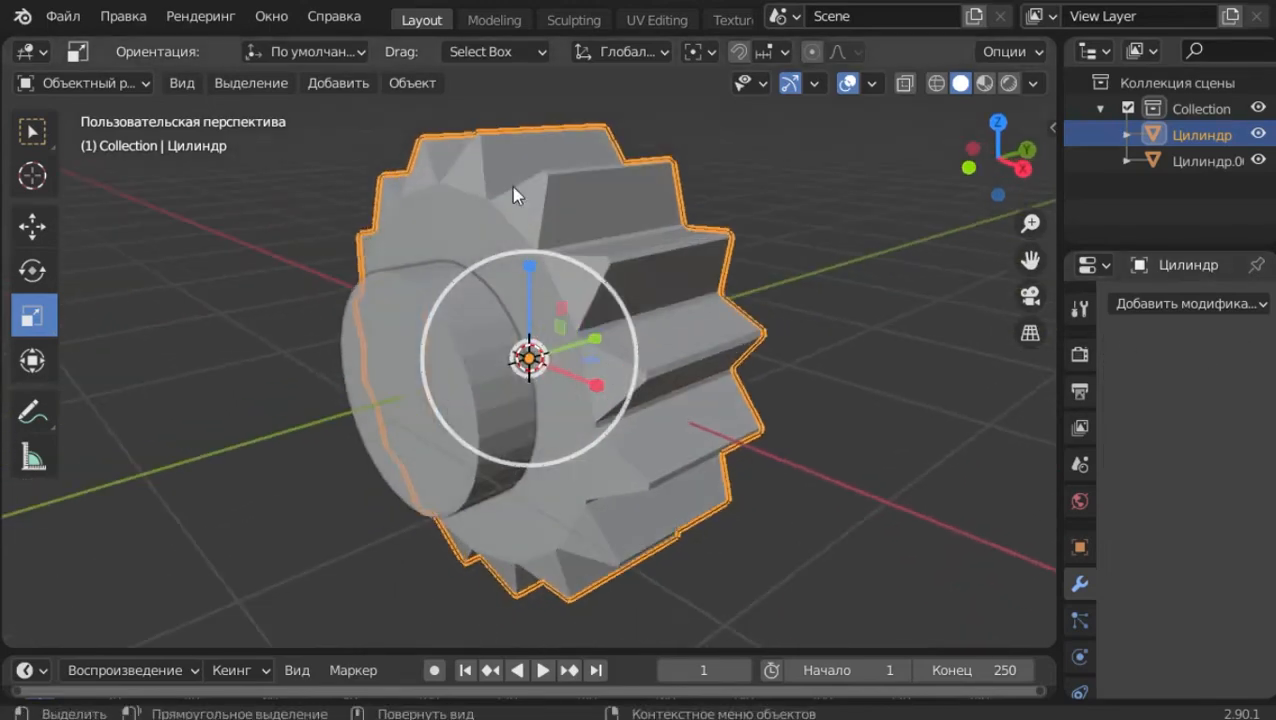
click(409, 291)
shift+click(570, 190)
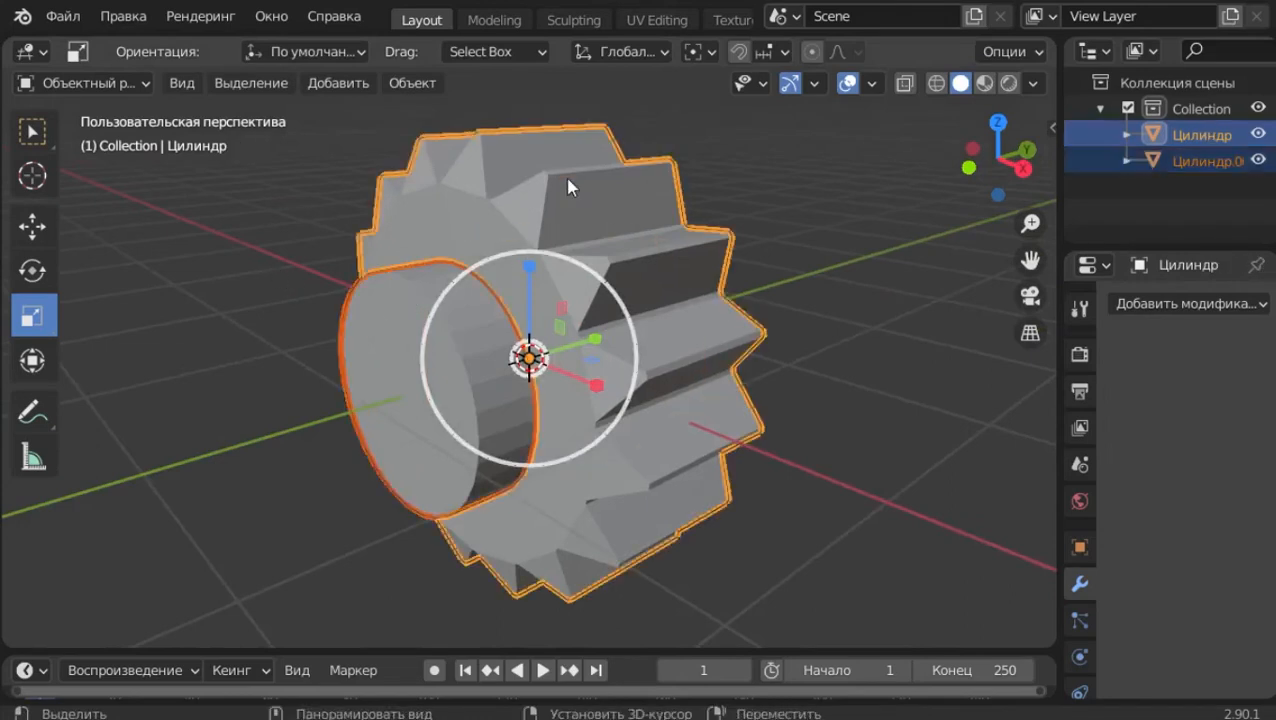
click(410, 83)
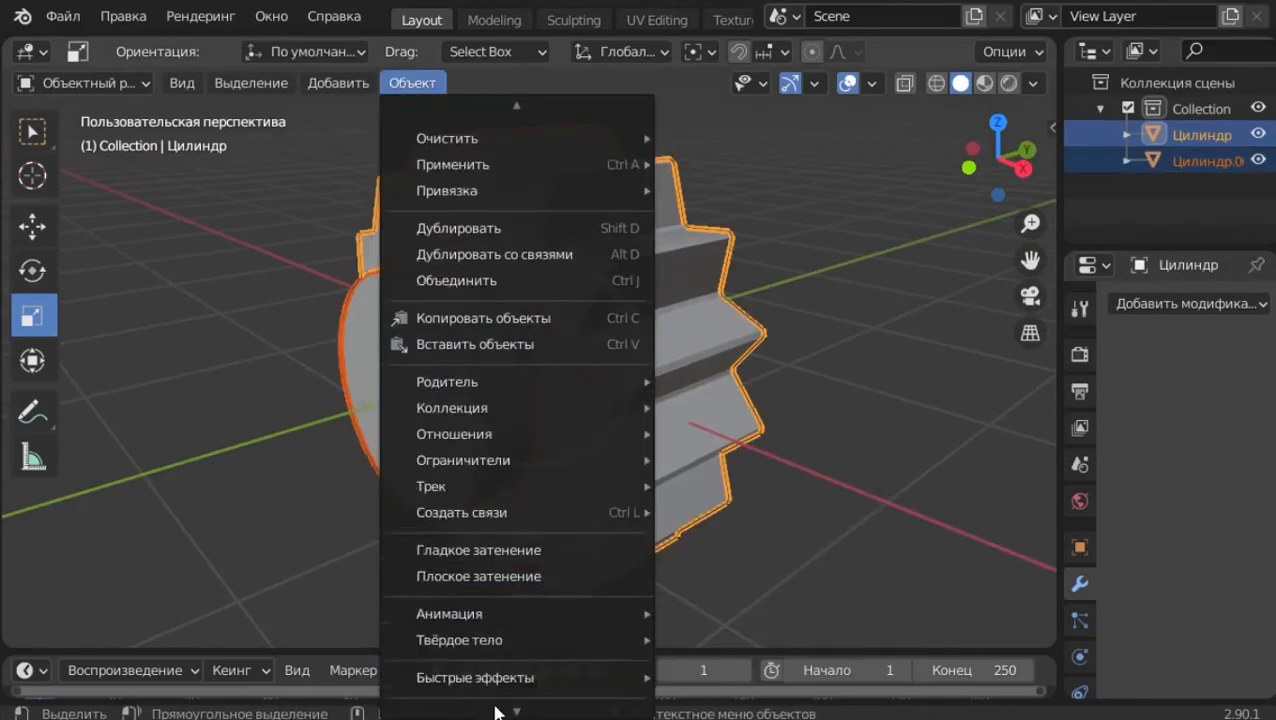
mouse_move(500, 697)
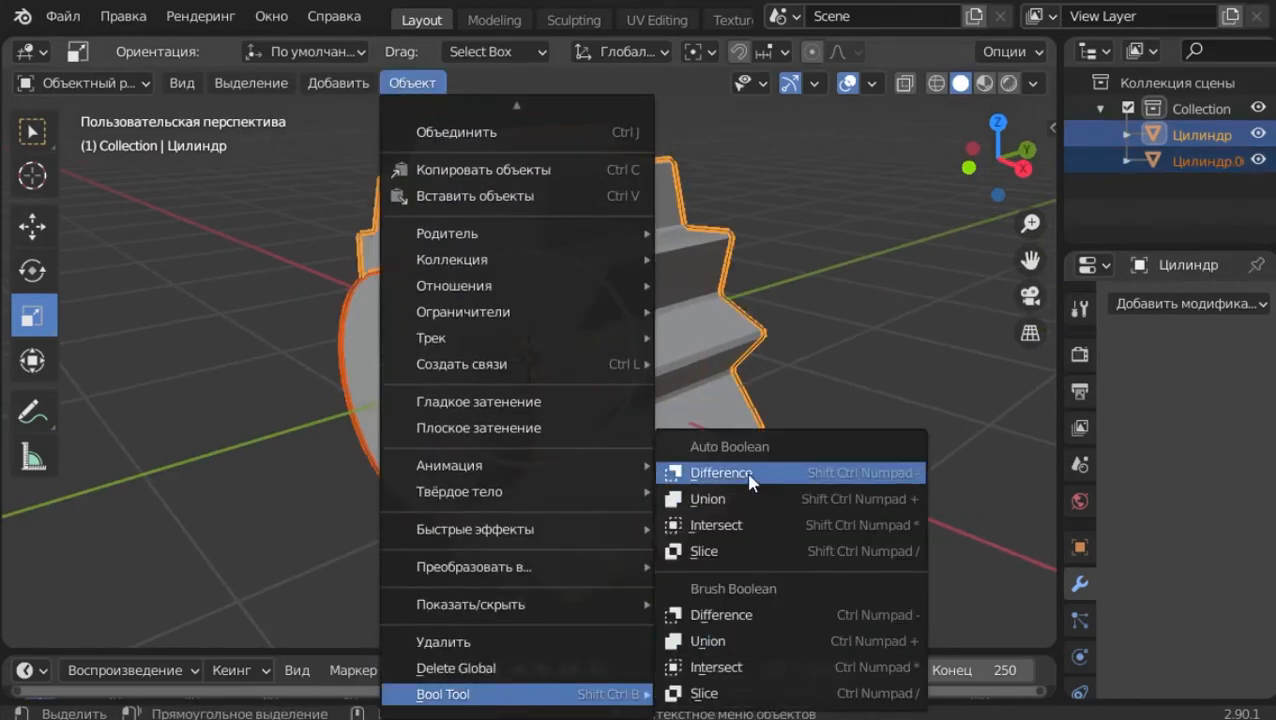
click(690, 472)
middle_drag(745, 469, 678, 433)
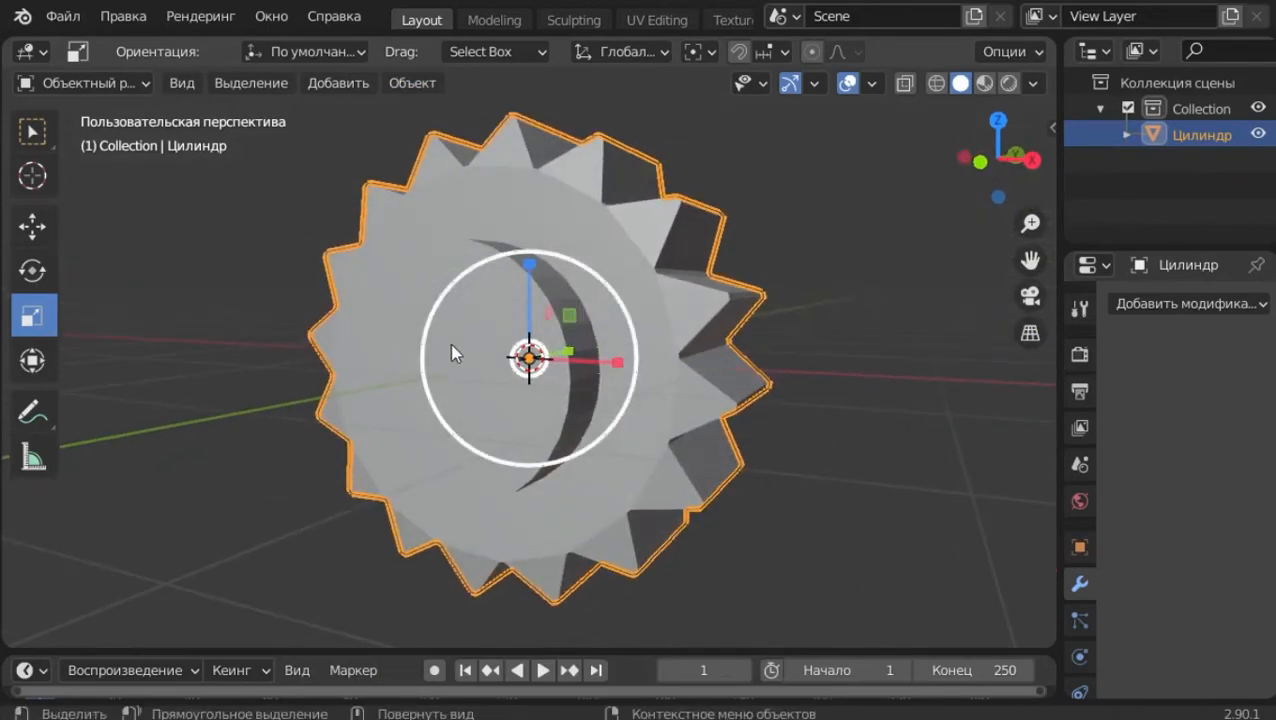
middle_drag(394, 345, 212, 462)
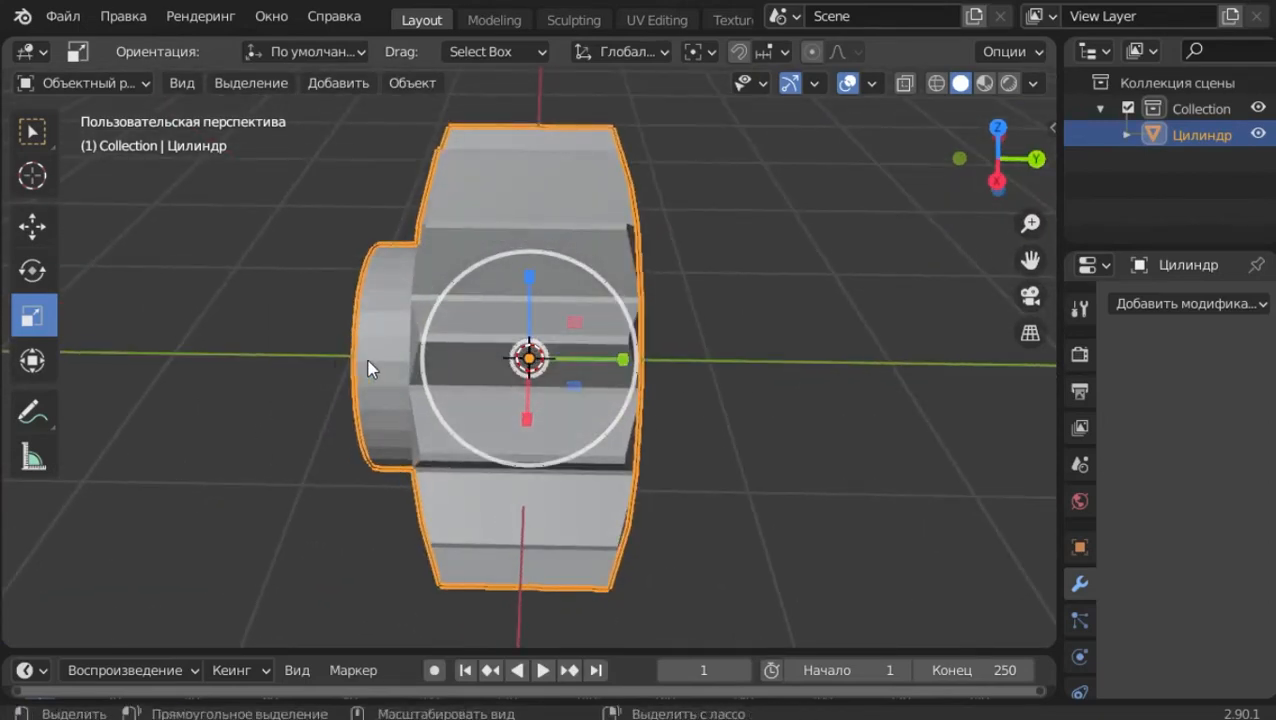
key(ctrl+z)
- Try Bool Tool's Auto Boolean Union on the gear and the ringed cylinder, and undo it
middle_drag(357, 361, 370, 359)
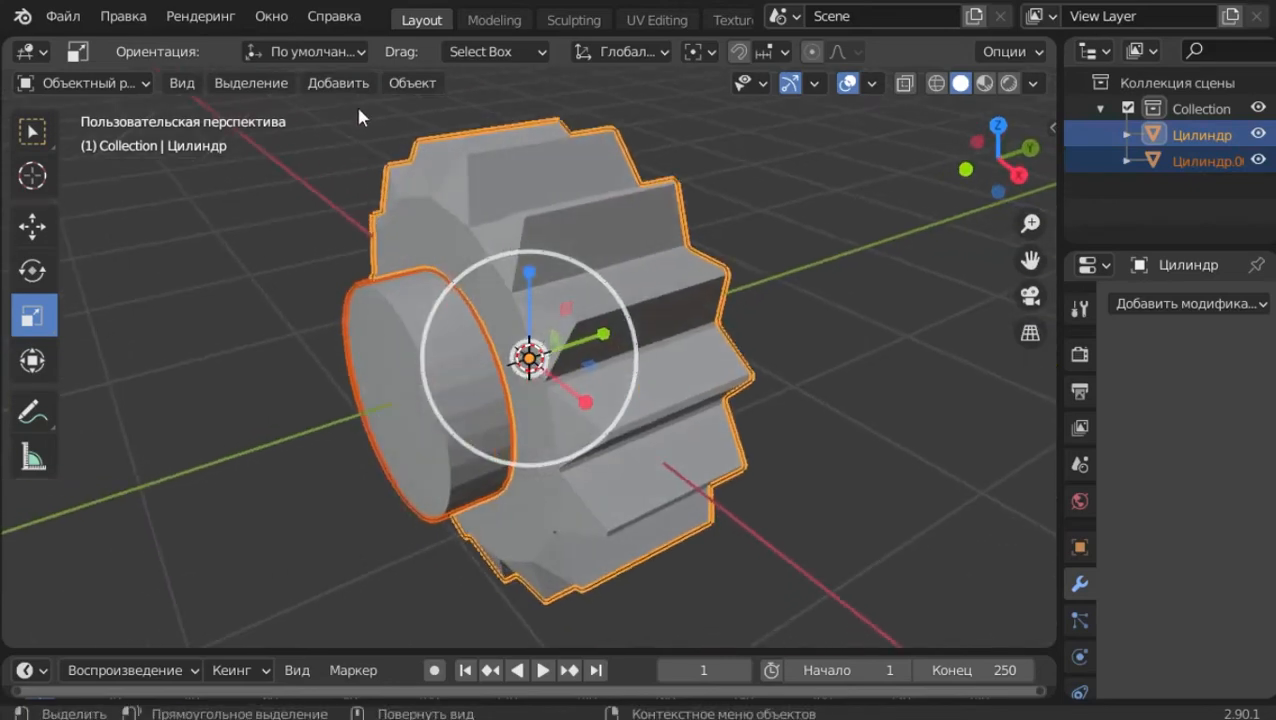
click(412, 82)
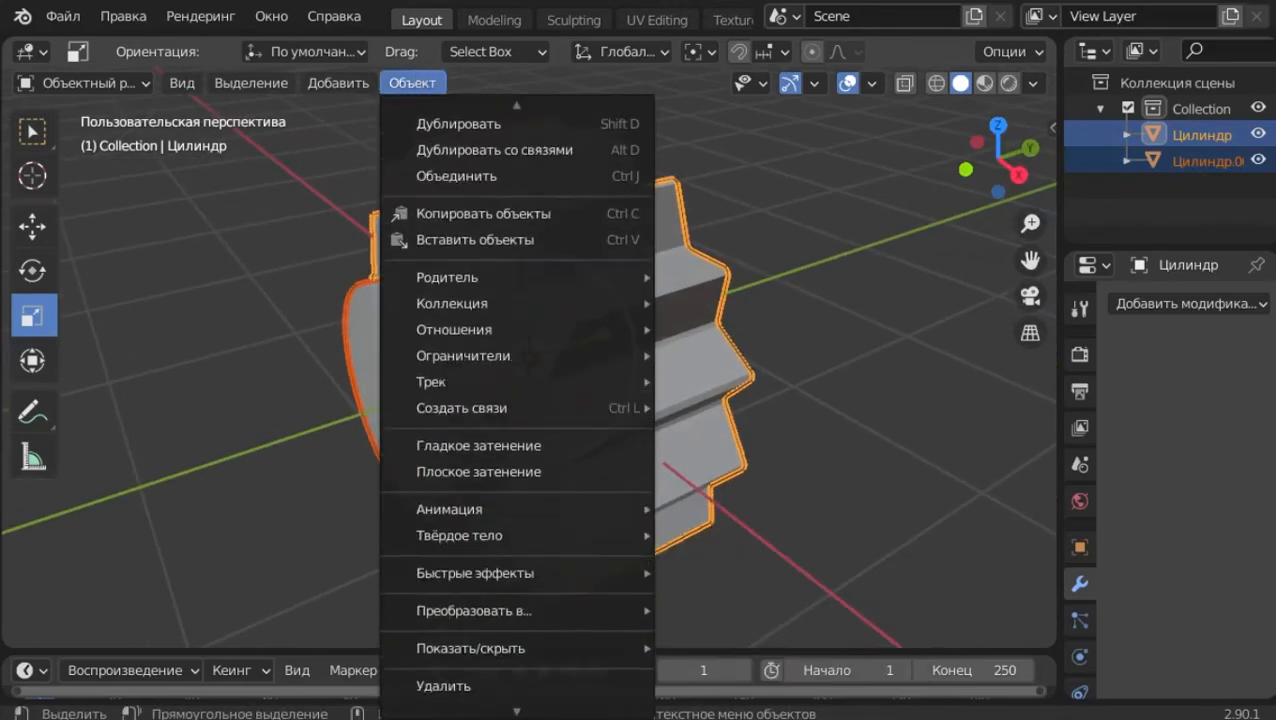
mouse_move(507, 694)
click(742, 500)
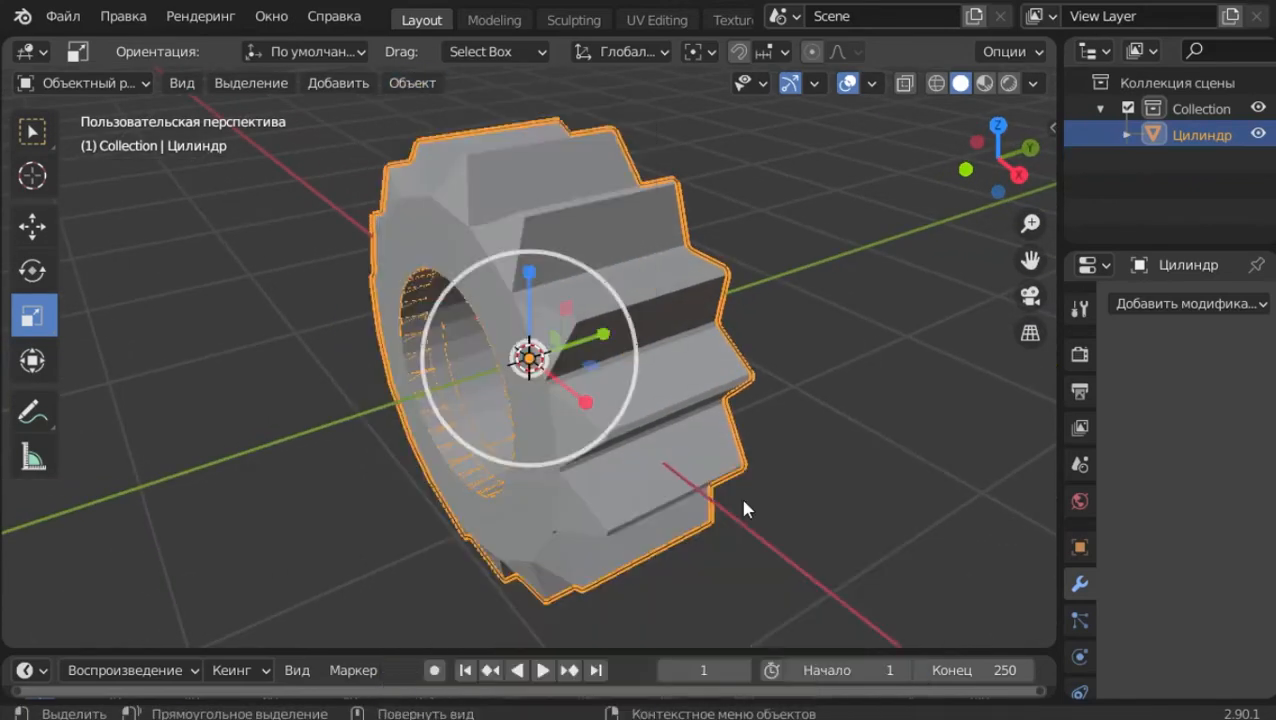
middle_drag(708, 485, 789, 416)
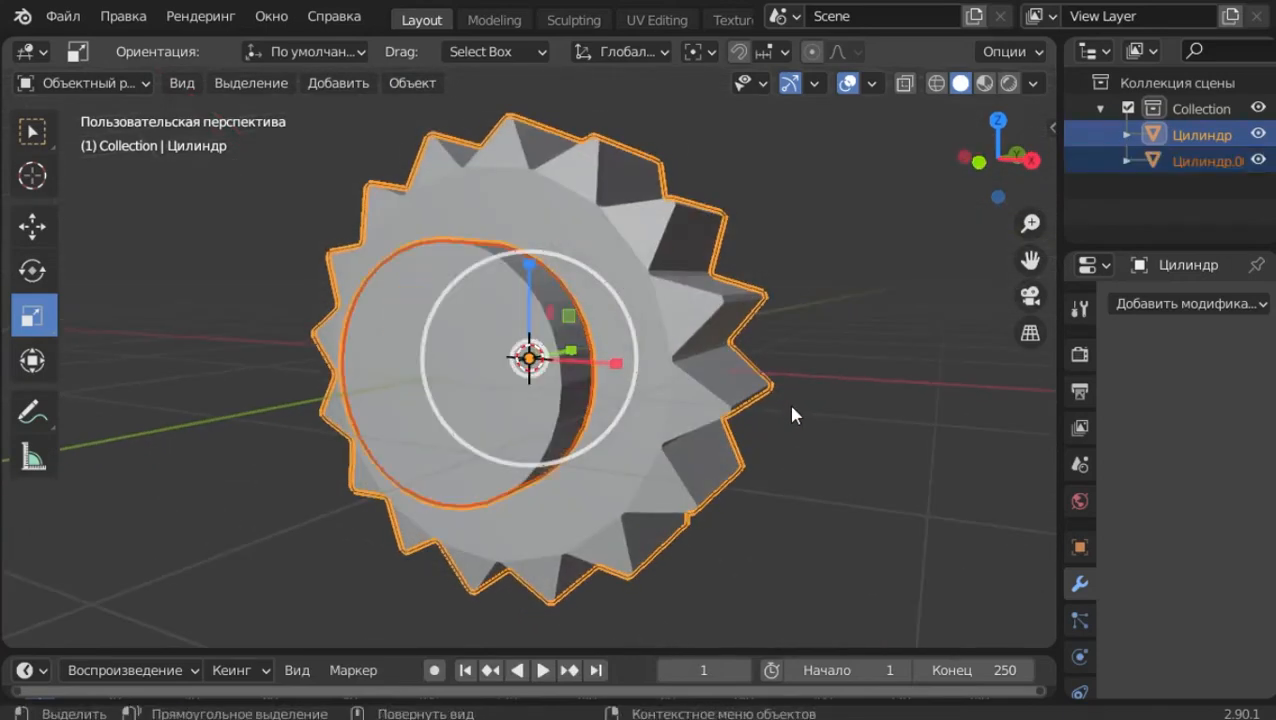
- Apply Bool Tool's Auto Boolean Slice to the gear with the ringed cylinder, and undo once
click(416, 86)
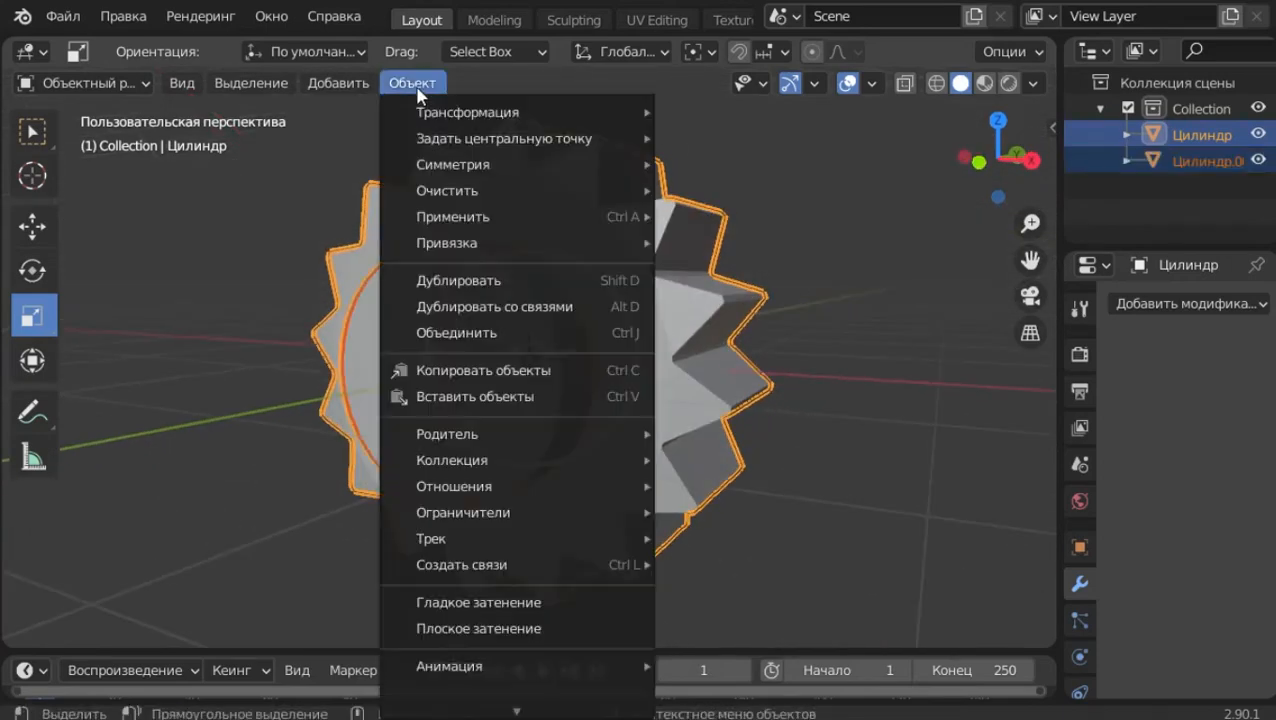
scroll(450, 650, down, 5)
scroll(524, 572, down, 1)
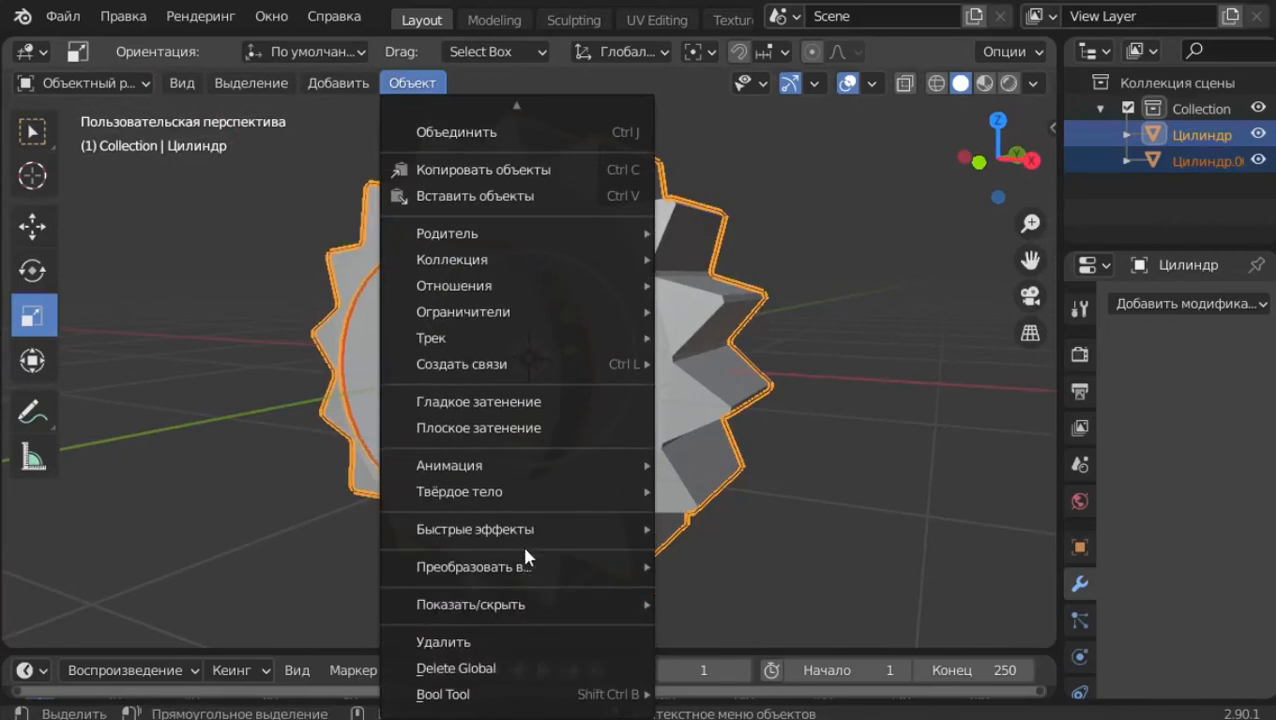
mouse_move(521, 694)
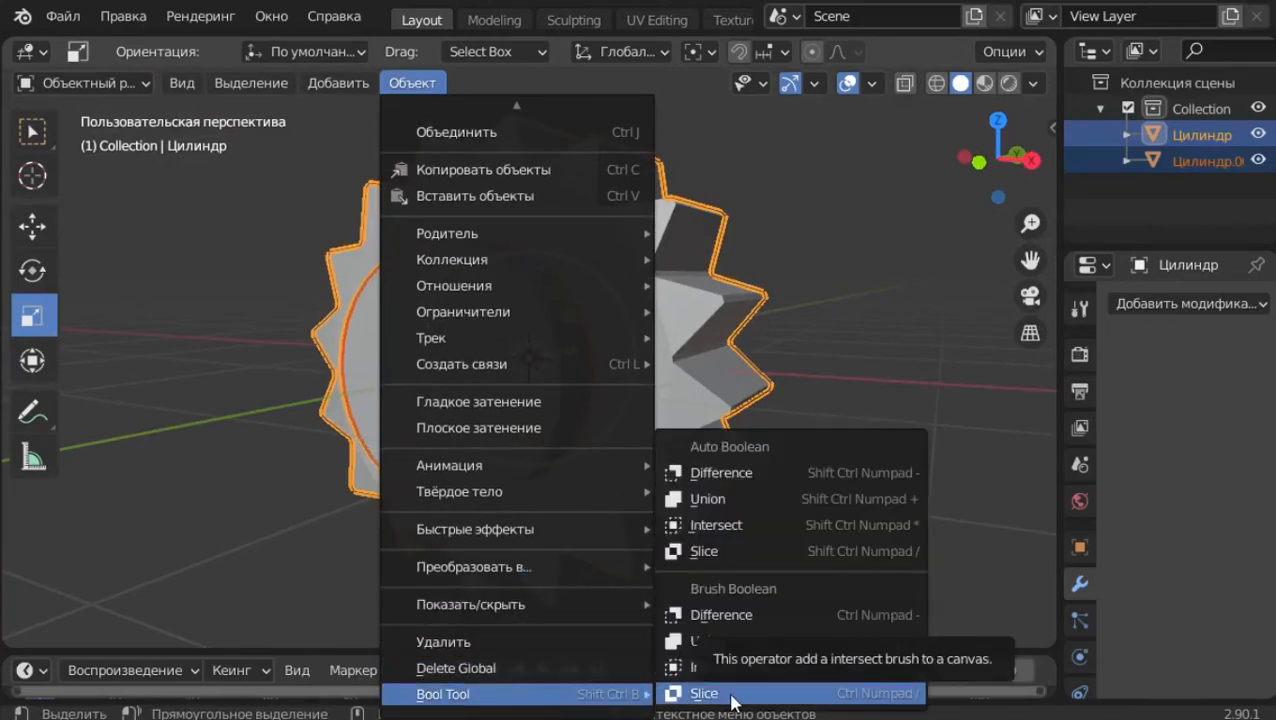
click(787, 554)
middle_drag(705, 521, 634, 566)
key(ctrl+z)
- Delete the ringed cylinder from the middle of the gear
click(369, 399)
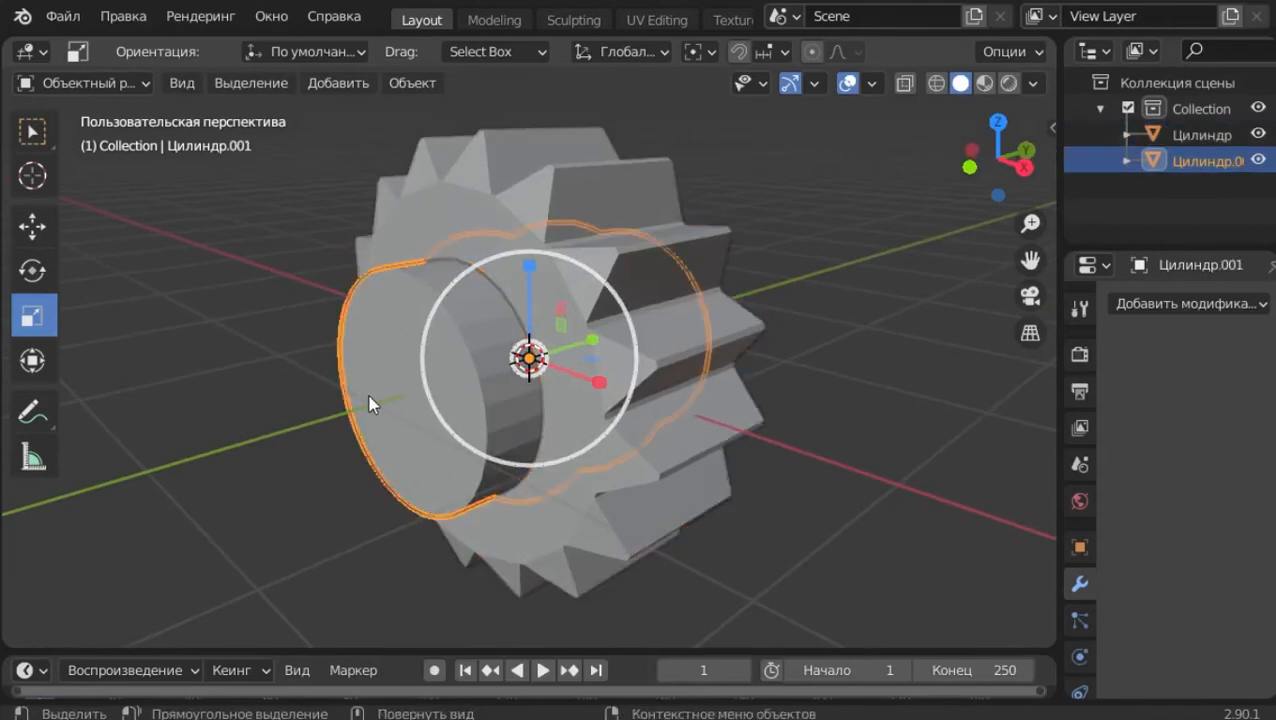
middle_drag(445, 469, 563, 492)
key(Delete)
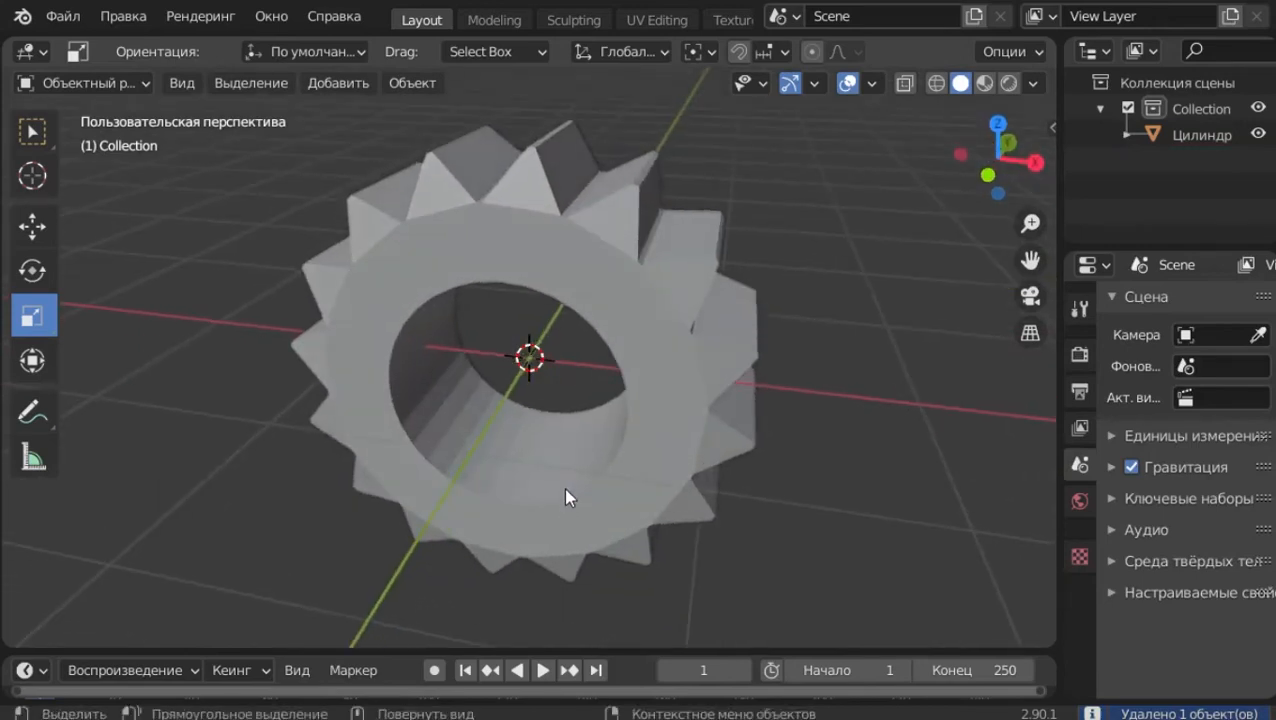
- Add two centred loop cuts around the inner wall of the gear's hole in Edit Mode
click(563, 487)
key(Tab)
scroll(587, 528, up, 4)
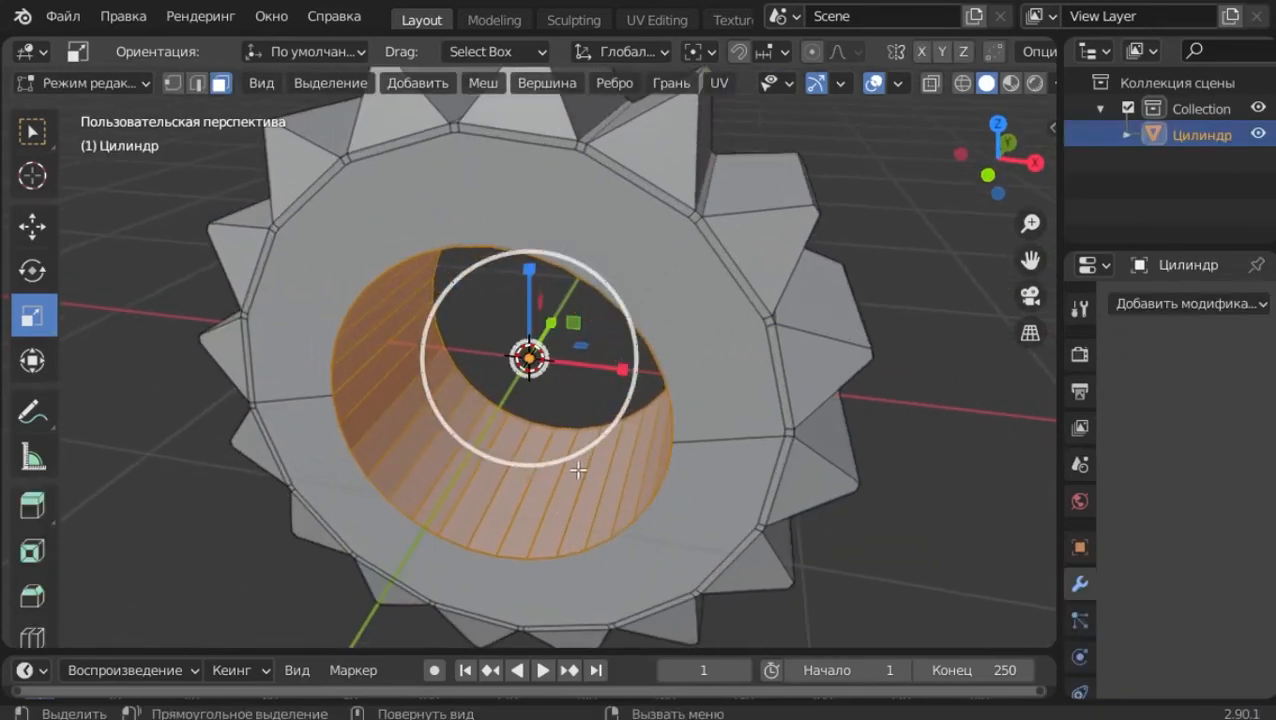
key(ctrl+r)
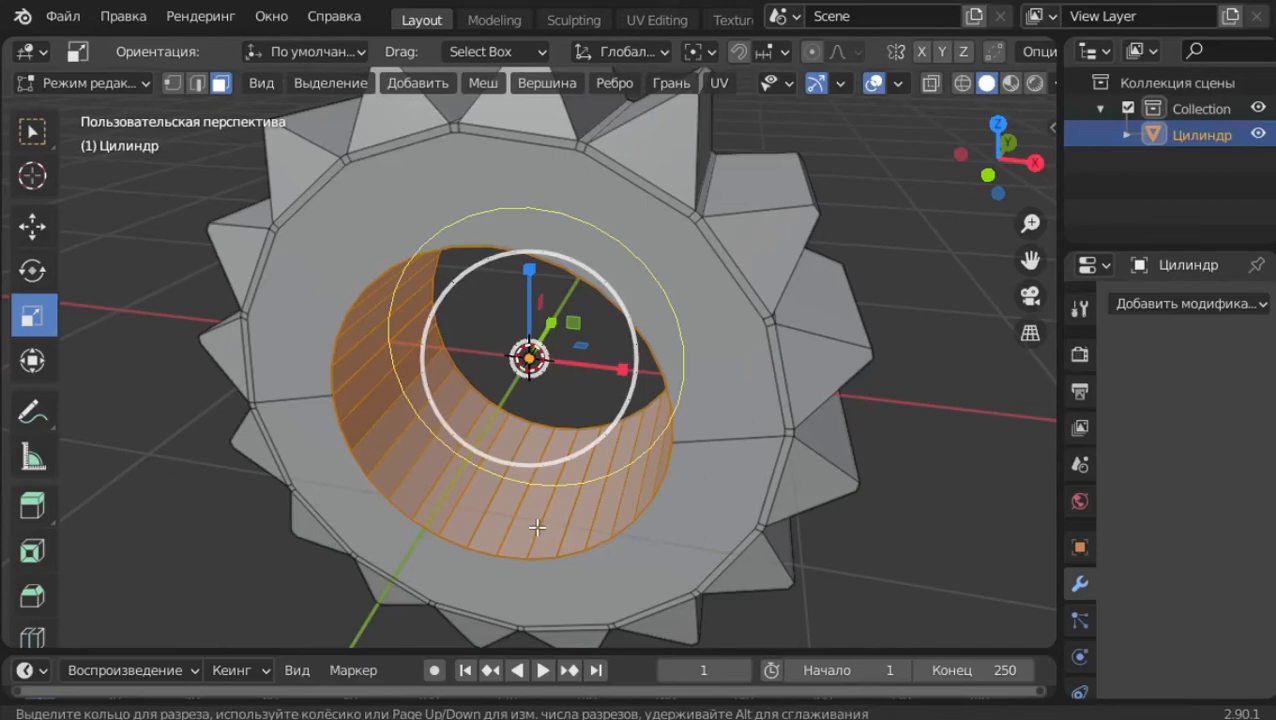
scroll(537, 527, up, 1)
click(537, 527)
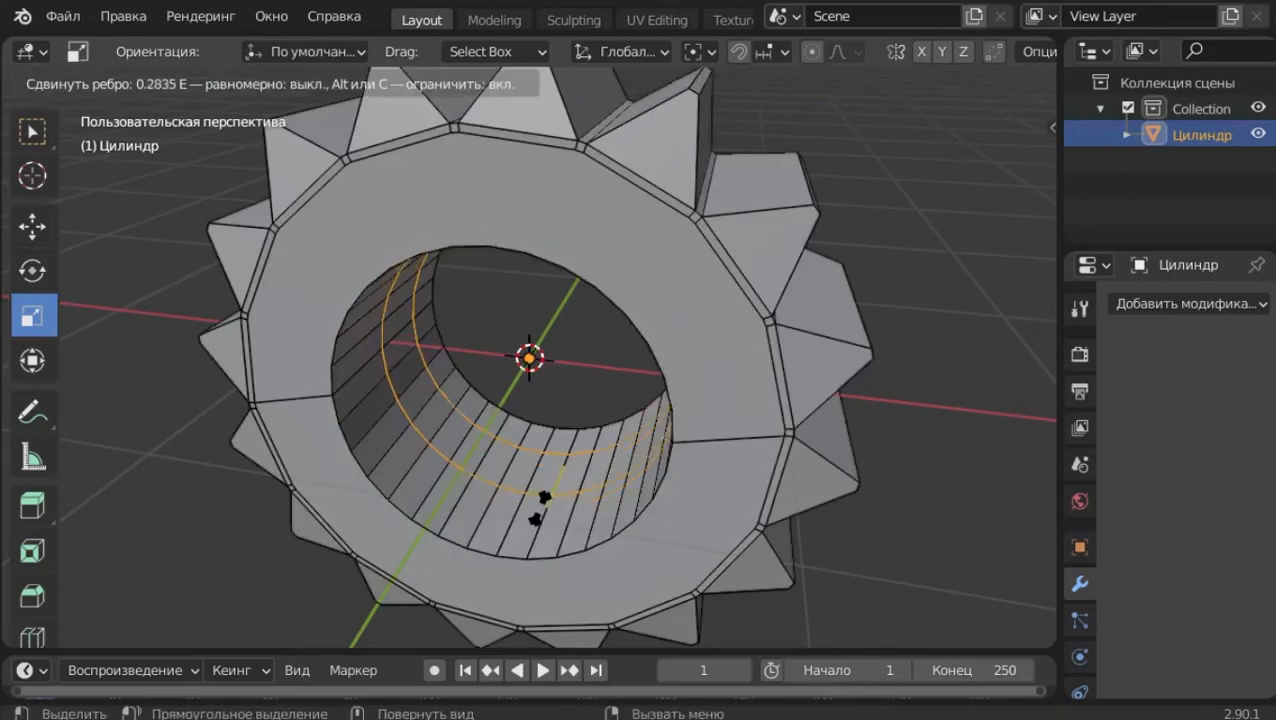
right_click(542, 503)
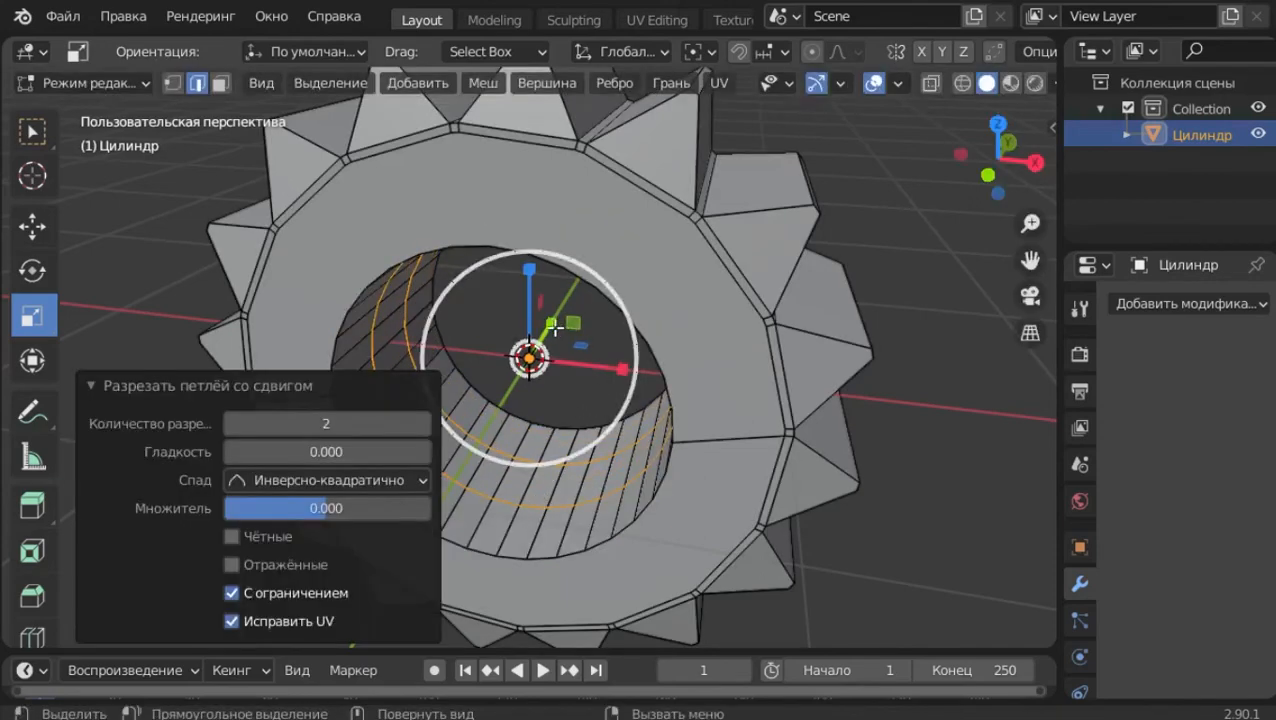
- Spread the two new edge loops apart by scaling them about 1.511 along the Y axis
drag(555, 327, 555, 304)
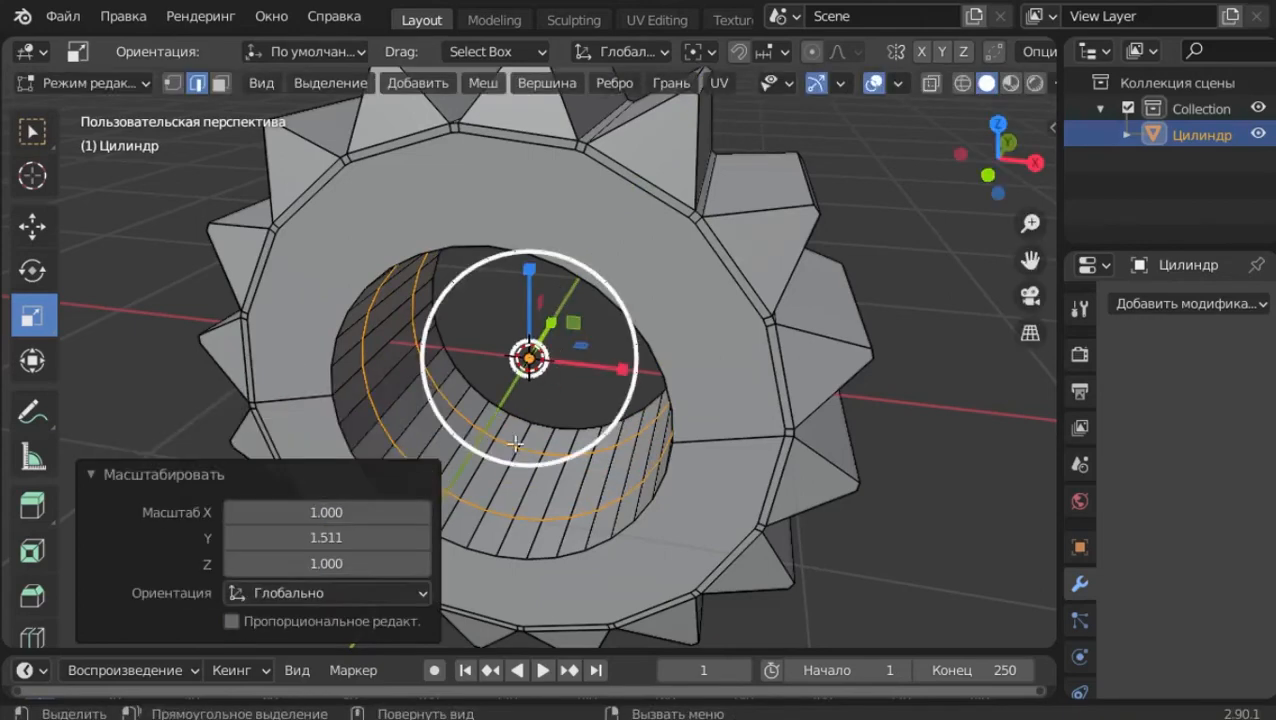
mouse_move(513, 443)
middle_down()
mouse_move(415, 437)
mouse_move(498, 431)
middle_up()
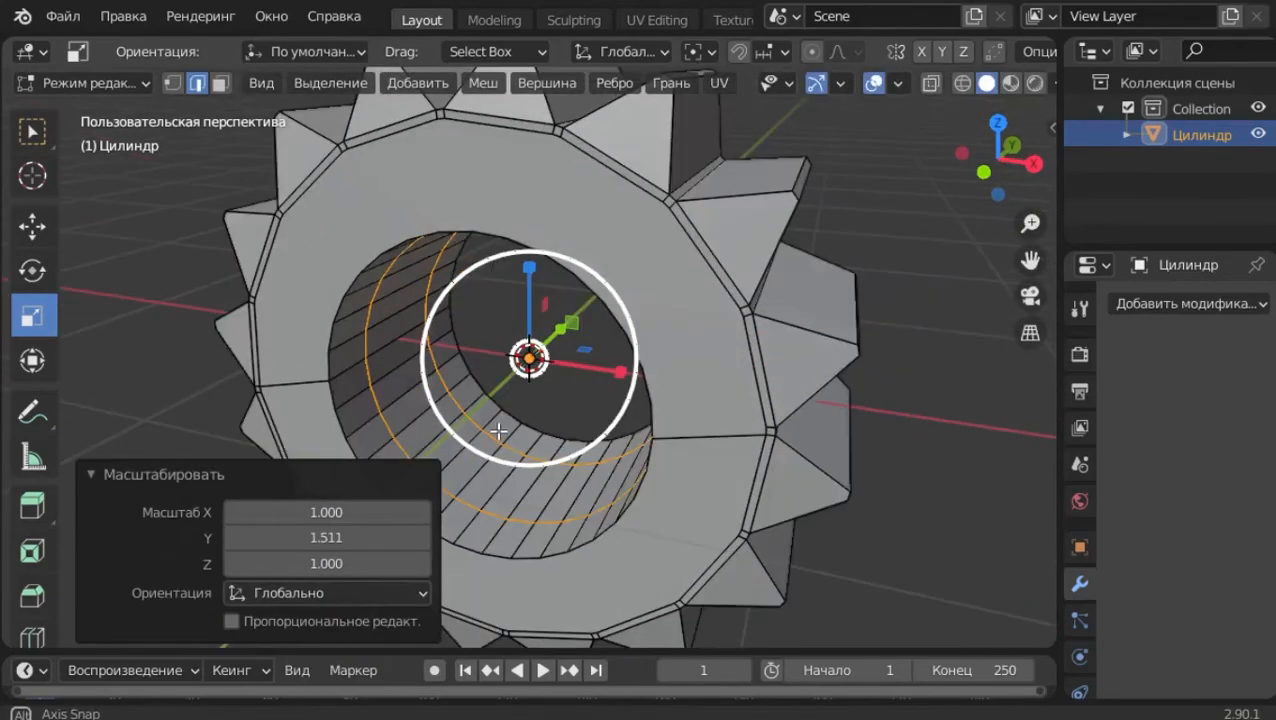
click(136, 473)
- Offset both edge loops in the hole to either side with Offset Edge Slide
middle_drag(250, 480, 438, 489)
key(g)
key(g)
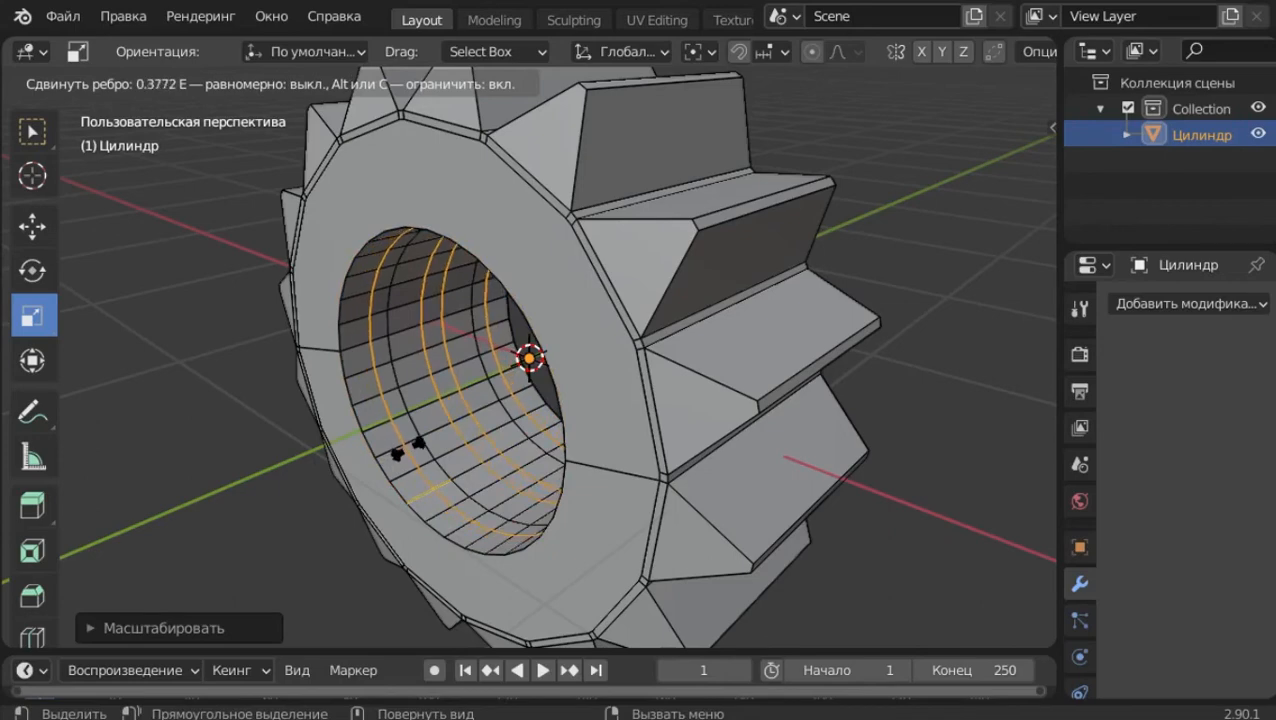
click(412, 449)
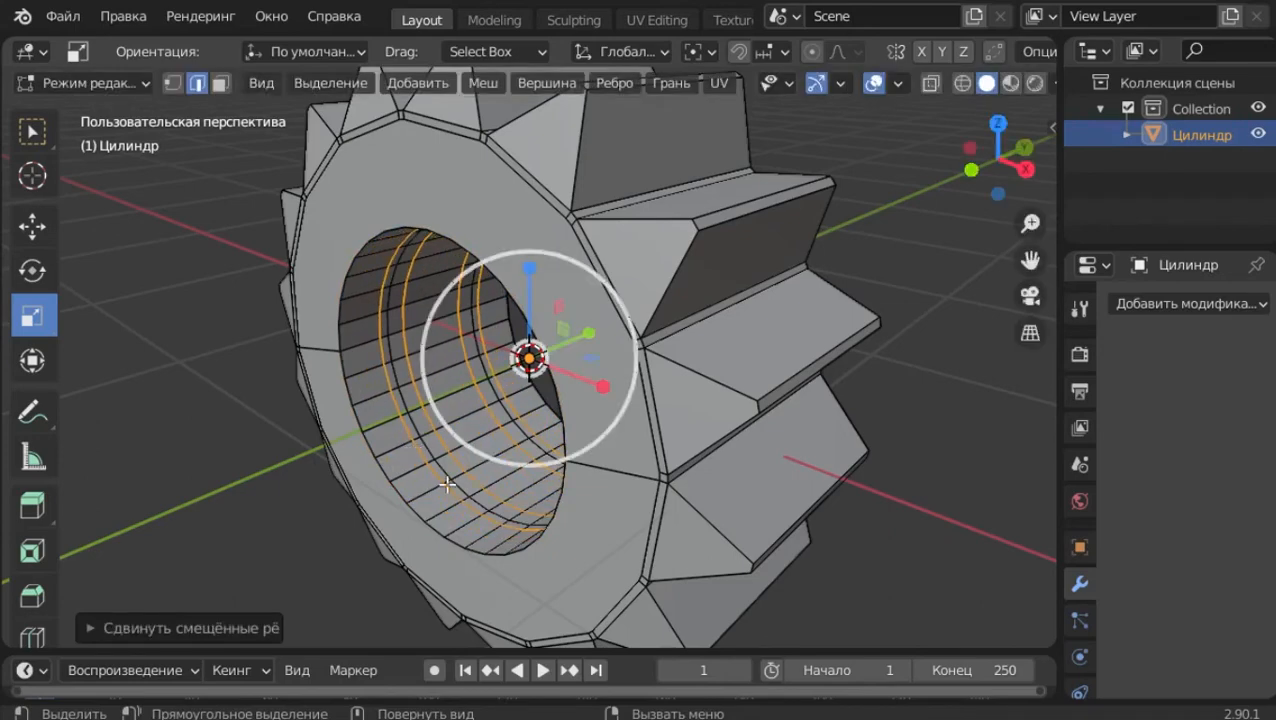
- Dissolve the two original edge loops between the offset pairs on the hole's inner wall
ctrl+middle_drag(479, 521, 477, 451)
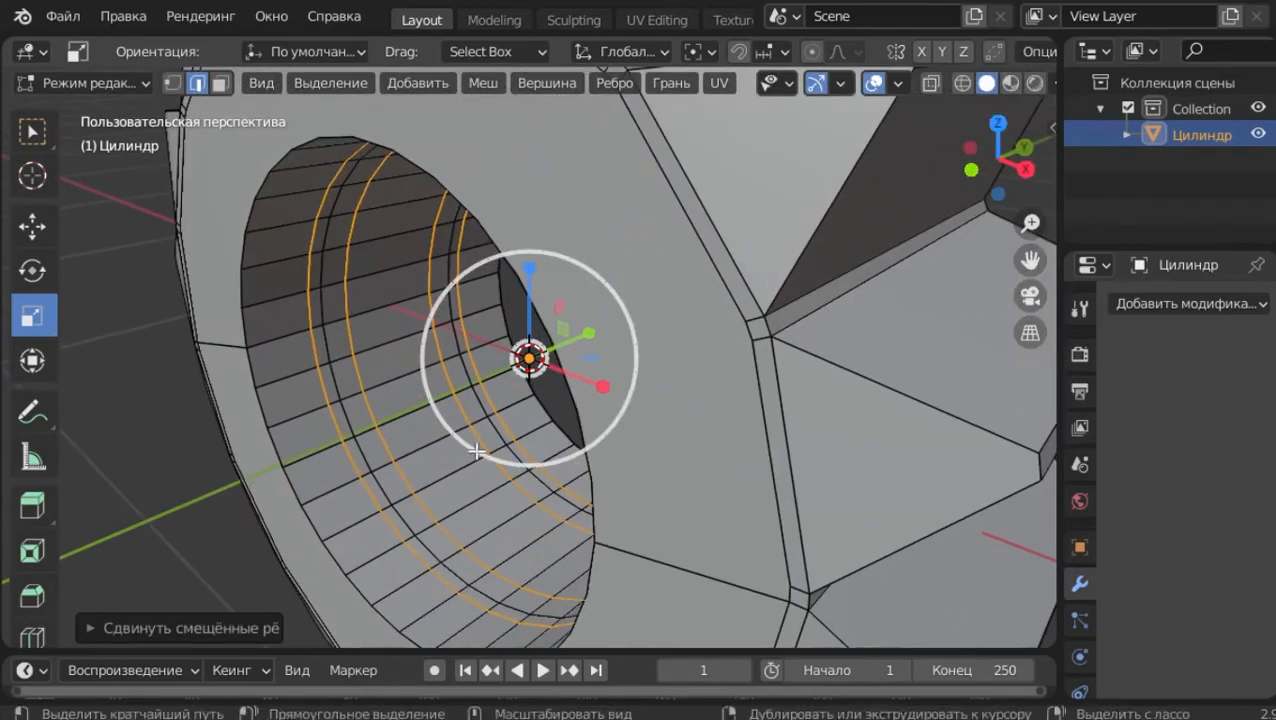
alt+click(374, 487)
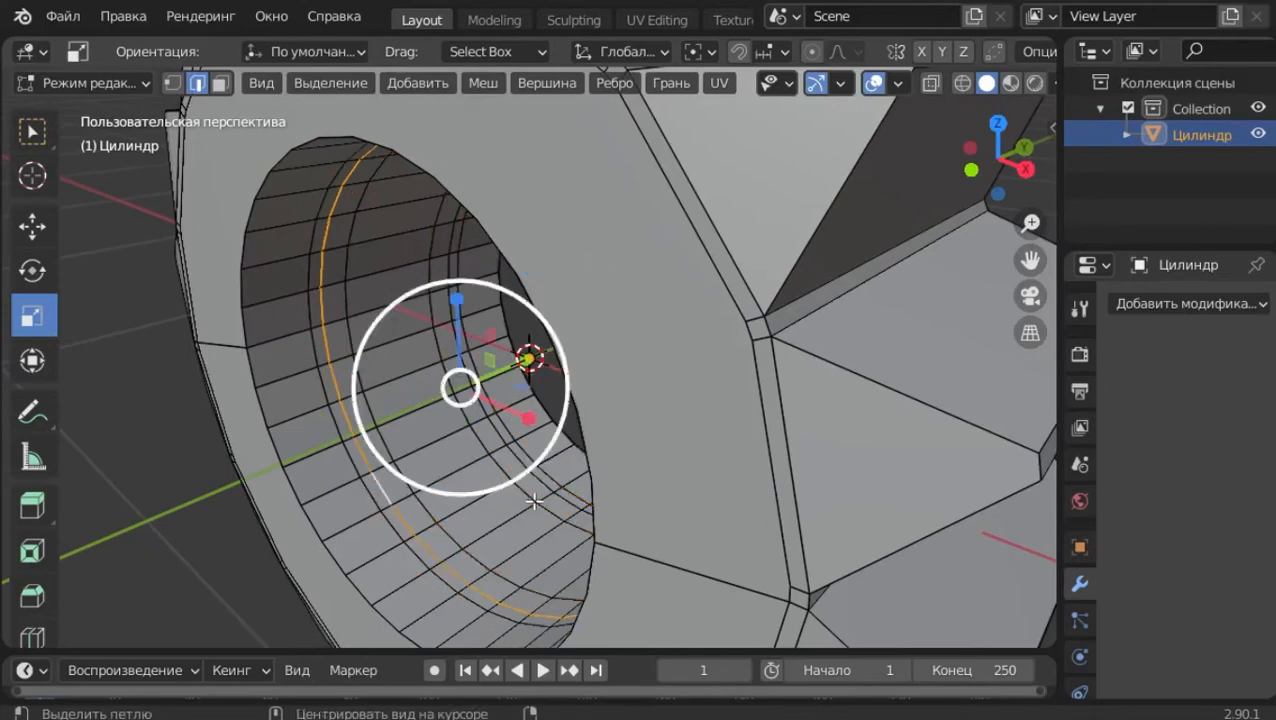
alt+shift+click(568, 503)
key(x)
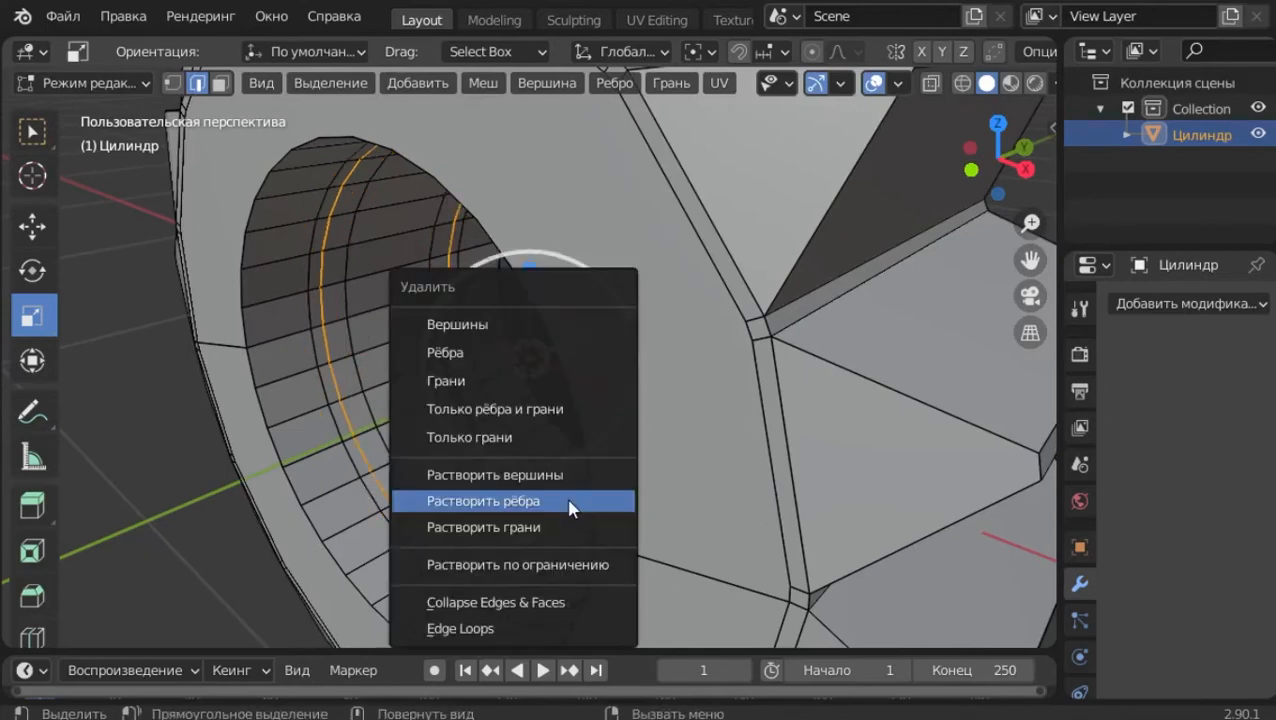
click(570, 503)
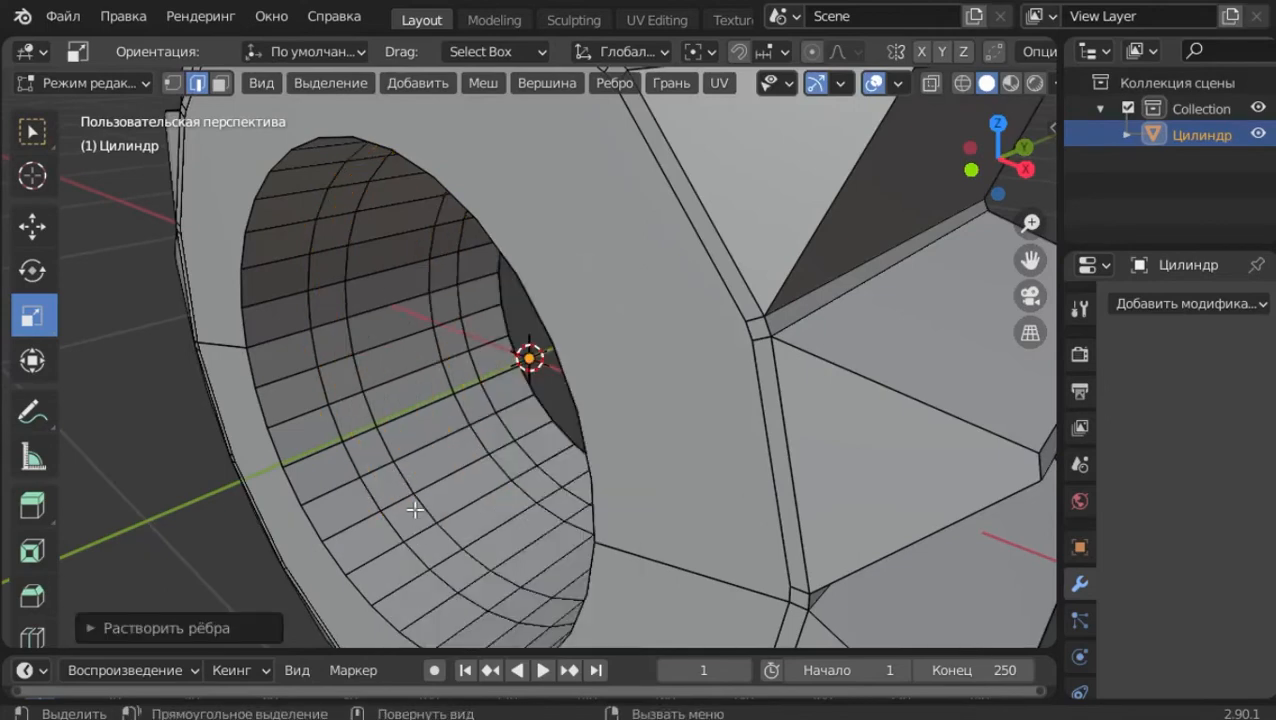
- Extrude the two narrow face loops on the hole's inner wall, scale them outward about 1.2 excluding Y, and return to Object Mode
key(3)
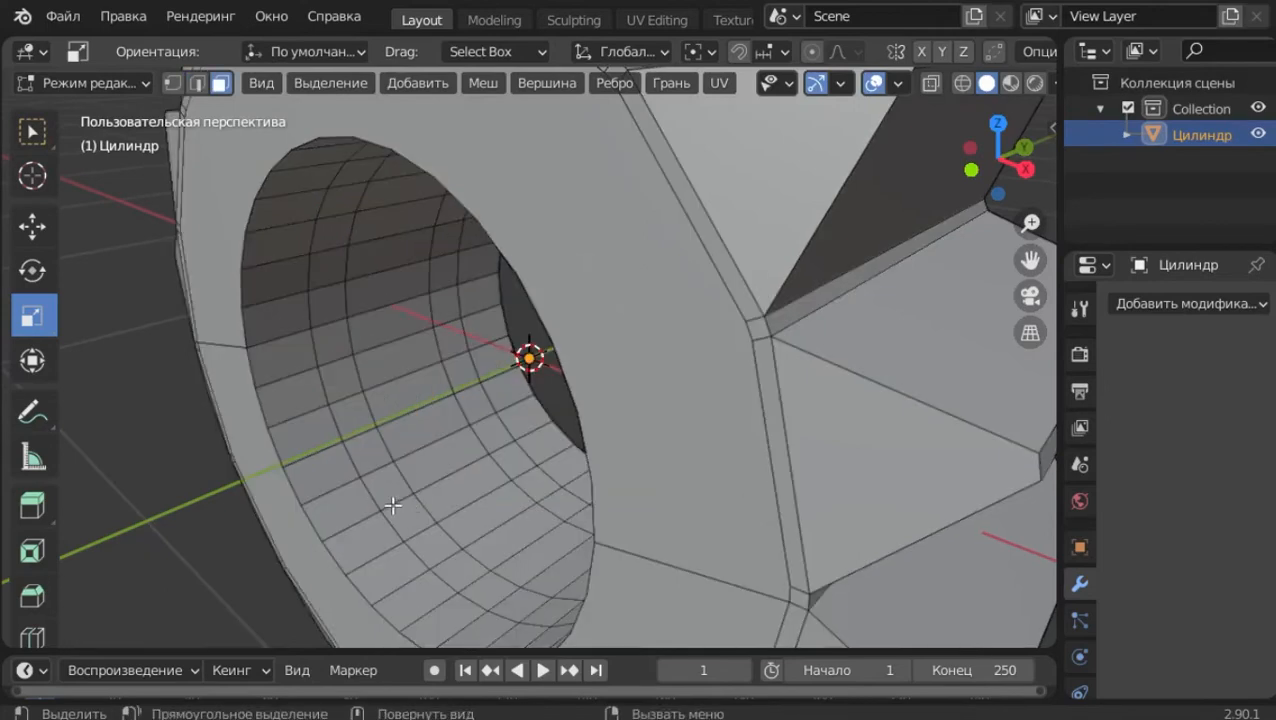
alt+click(418, 503)
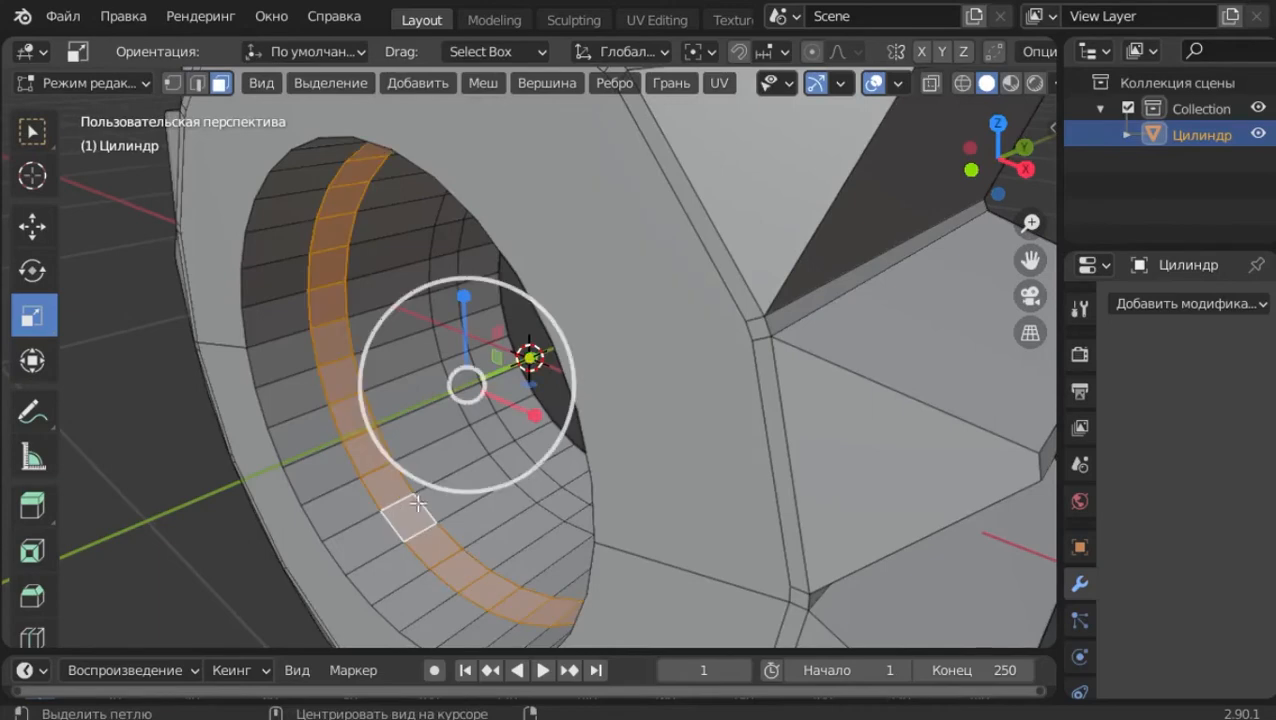
alt+shift+click(562, 497)
middle_drag(437, 525, 516, 493)
key(KP_1)
key(alt+z)
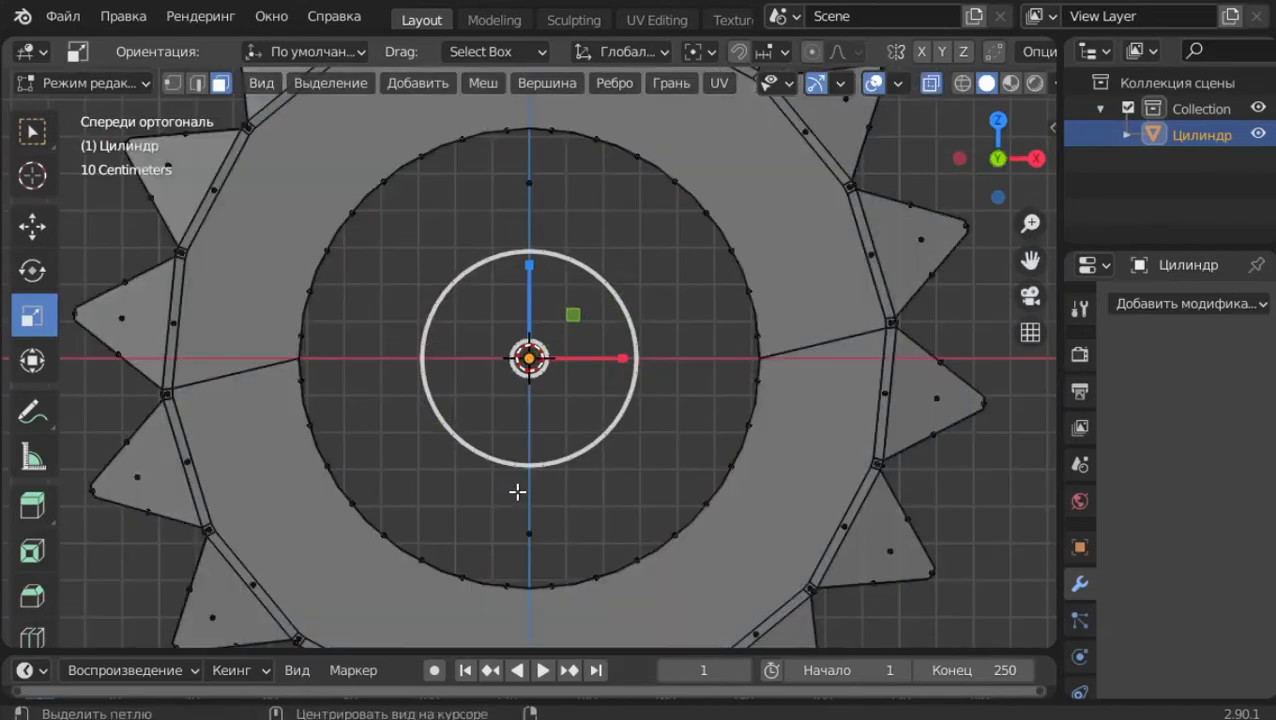
key(e)
right_click(516, 490)
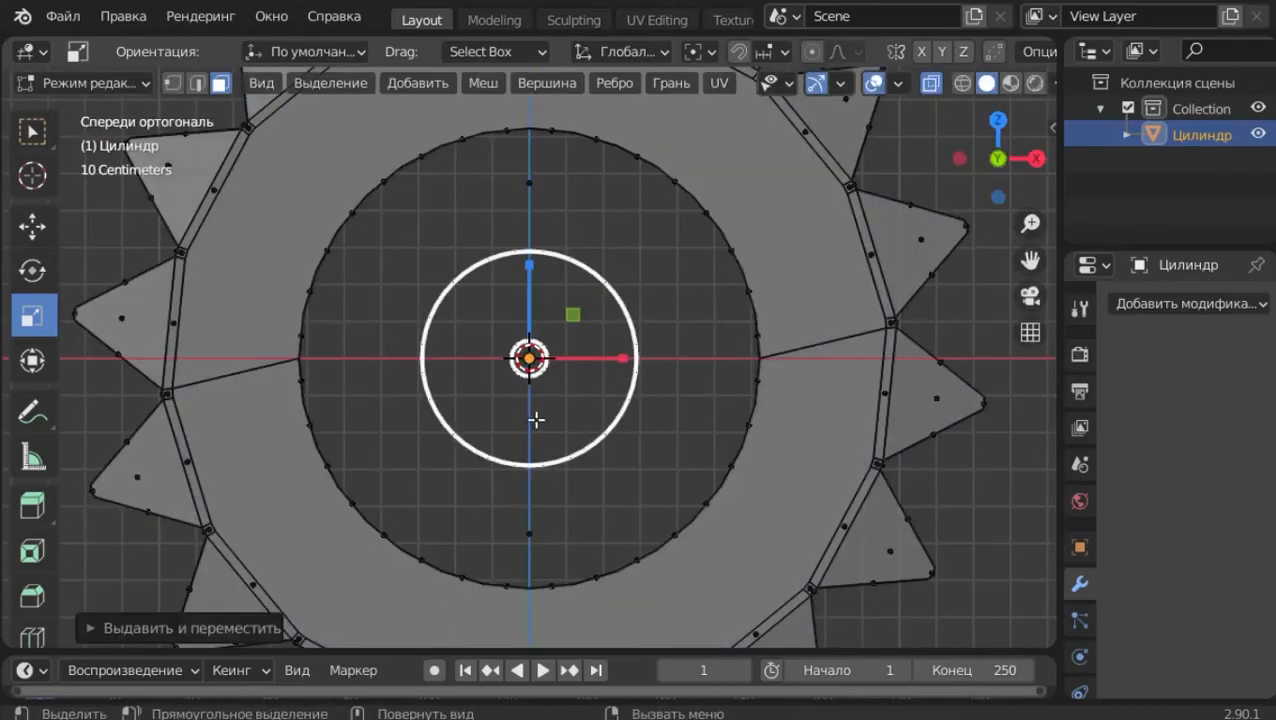
key(s)
key(shift+y)
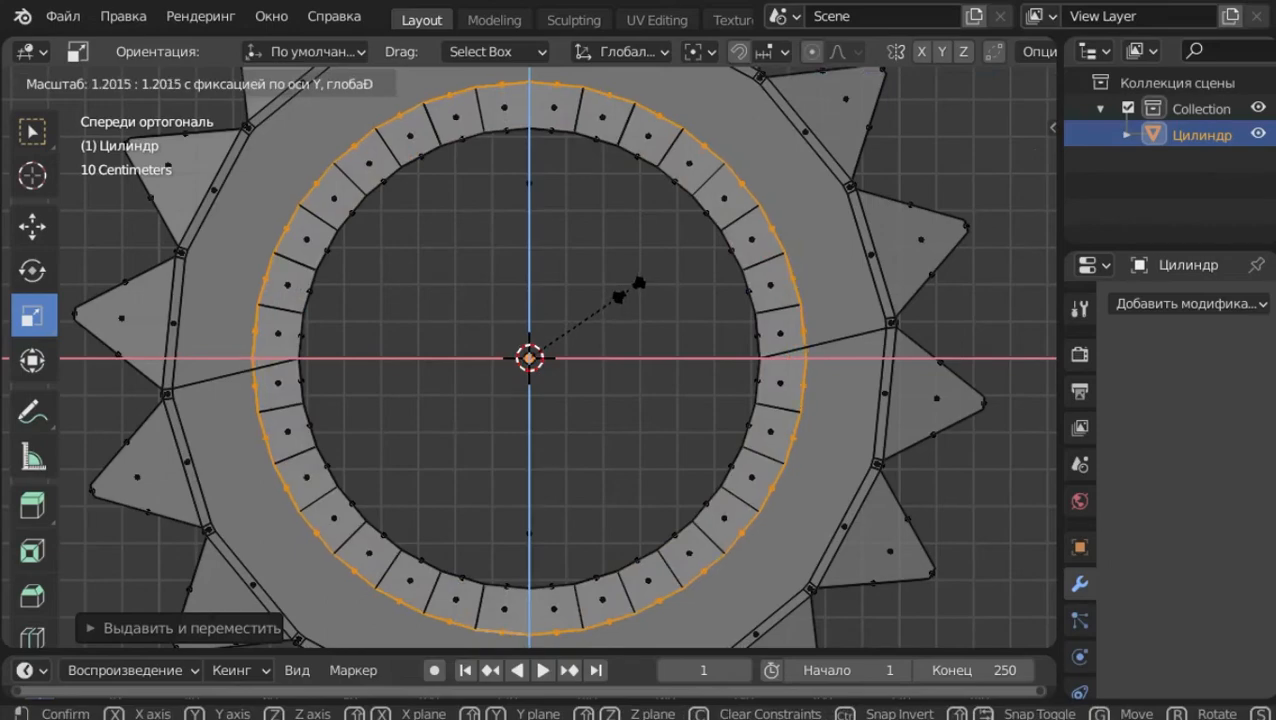
click(629, 290)
middle_drag(683, 356, 703, 403)
key(alt+z)
key(Tab)
click(885, 377)
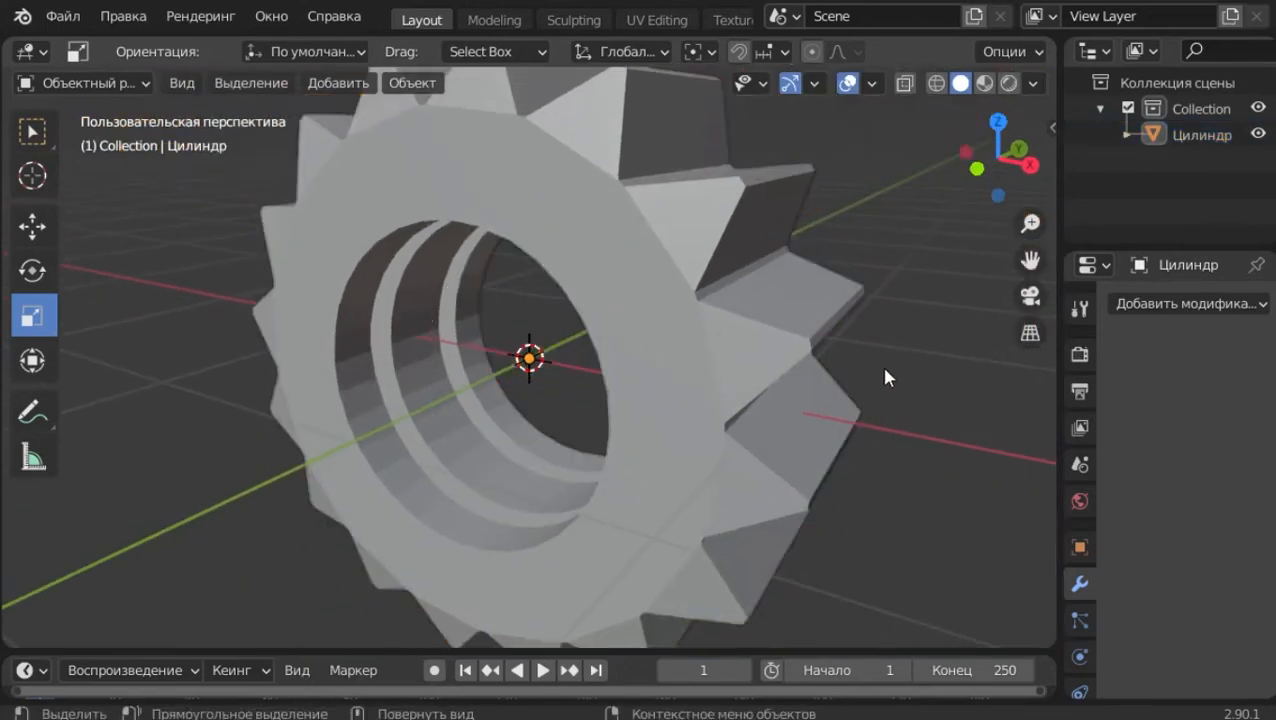
- Apply smooth shading to the gear
middle_drag(885, 377, 755, 379)
click(583, 243)
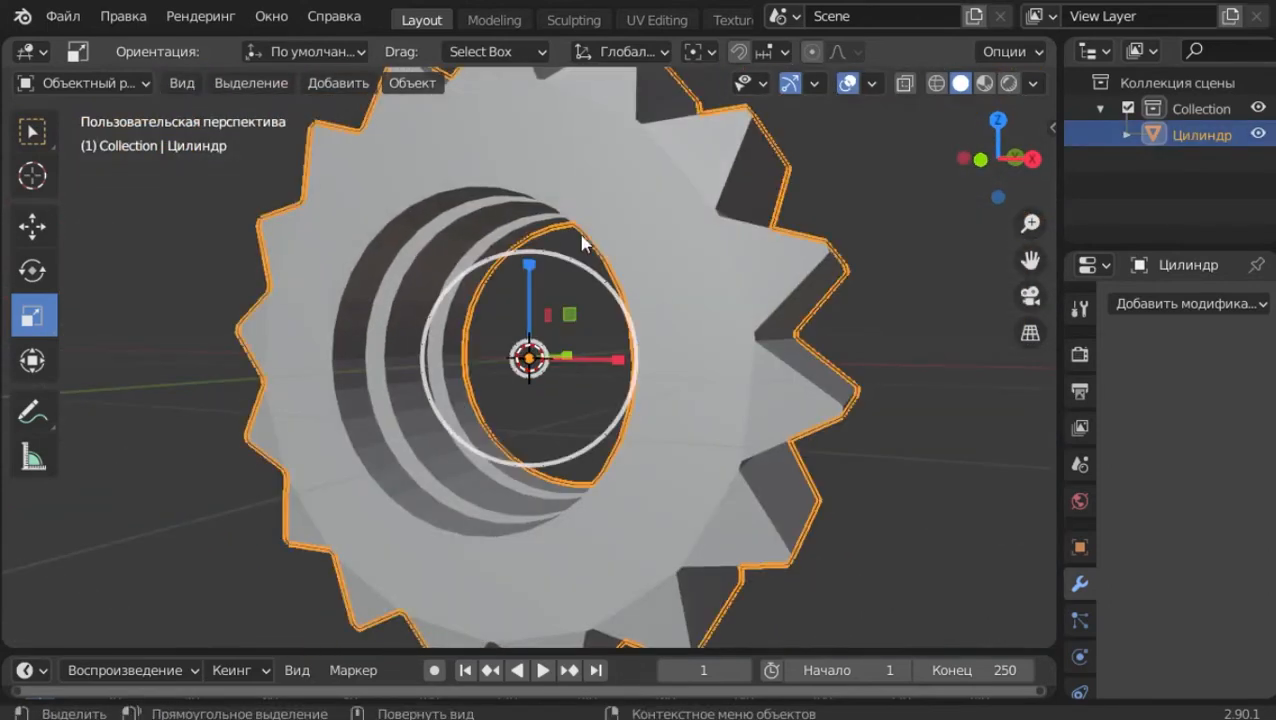
click(413, 82)
click(460, 625)
click(432, 84)
click(467, 602)
- Enable Auto Smooth at 30° in the gear mesh's normals settings
scroll(1080, 620, down, 3)
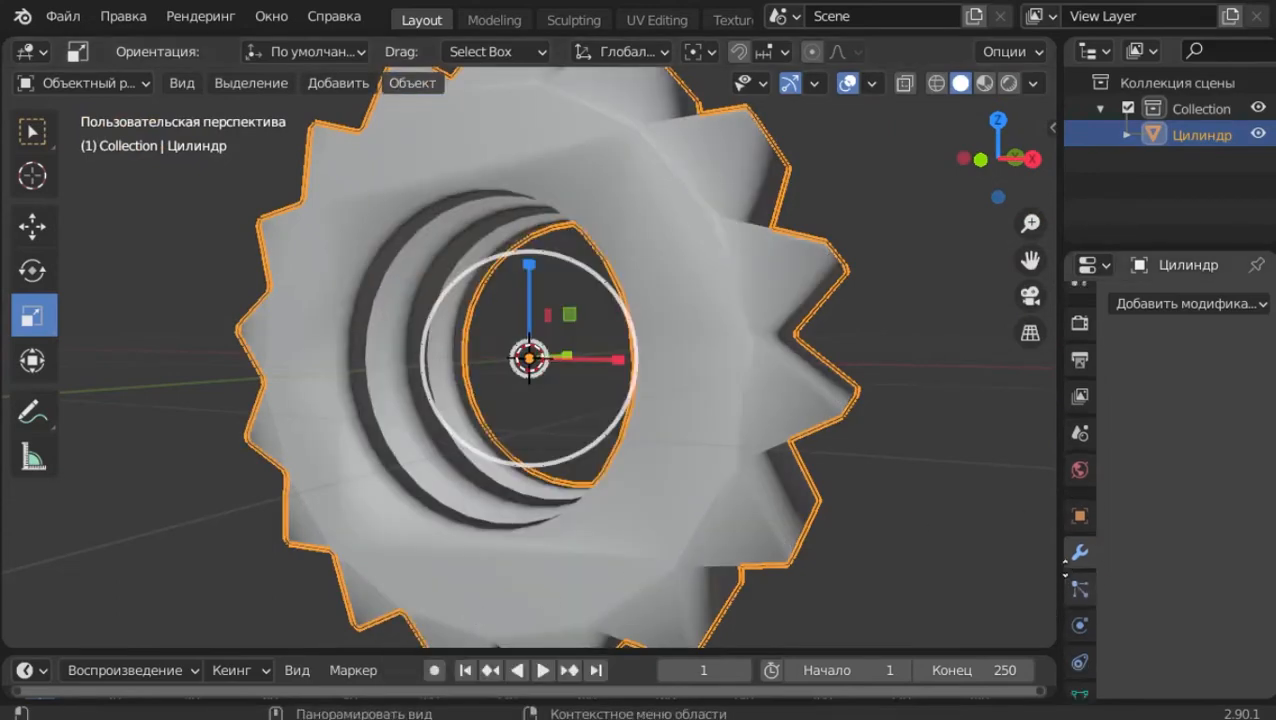
click(1079, 662)
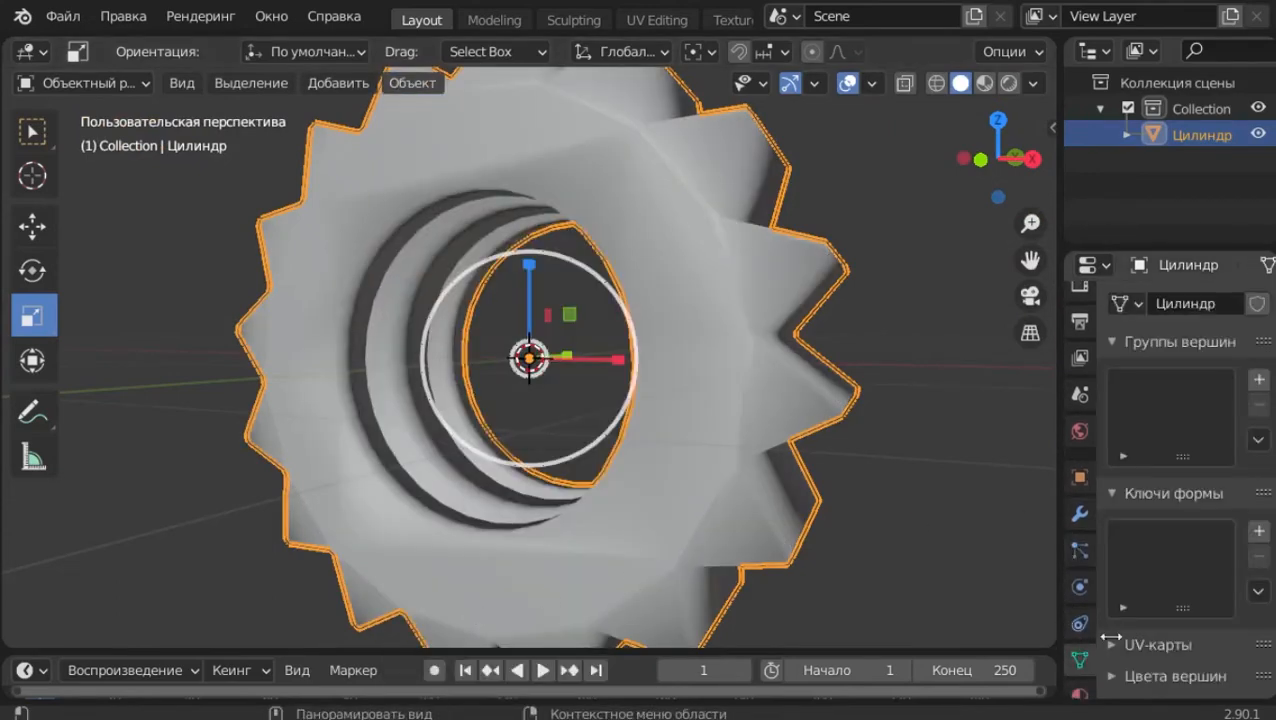
scroll(1100, 630, down, 3)
click(1121, 612)
click(1170, 645)
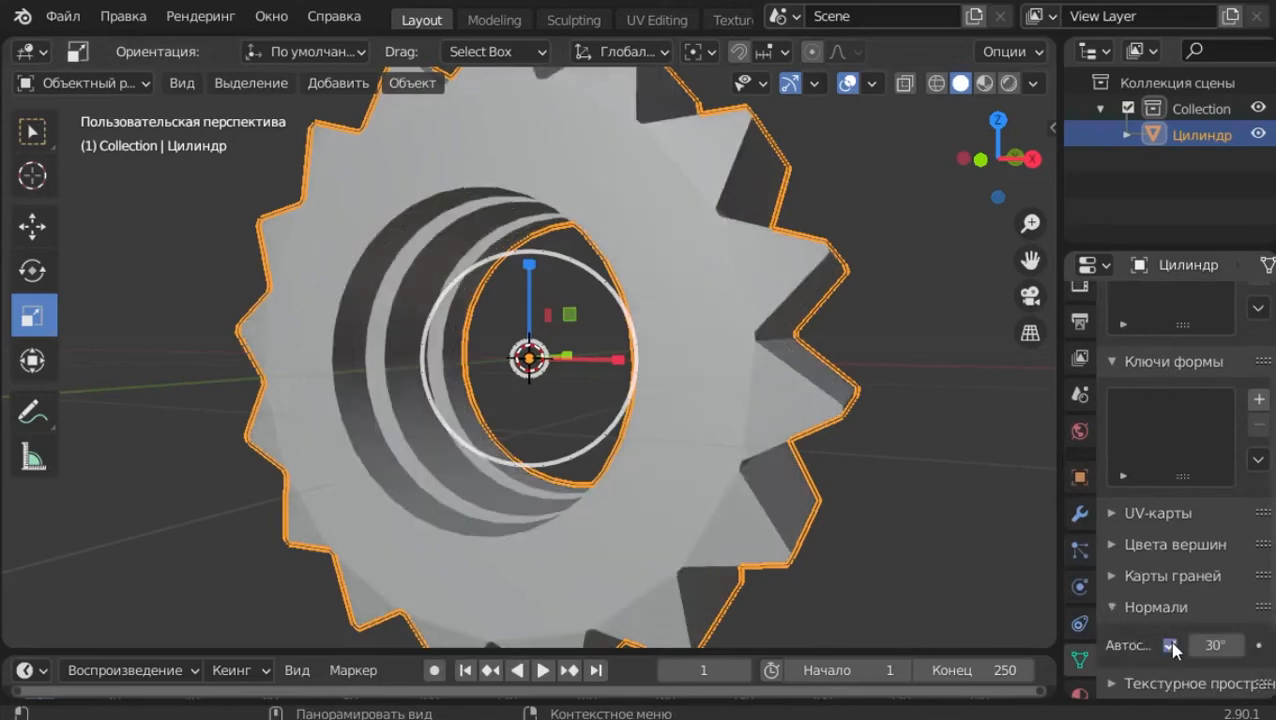
mouse_move(969, 419)
middle_down()
mouse_move(946, 463)
mouse_move(899, 407)
mouse_move(870, 425)
middle_up()
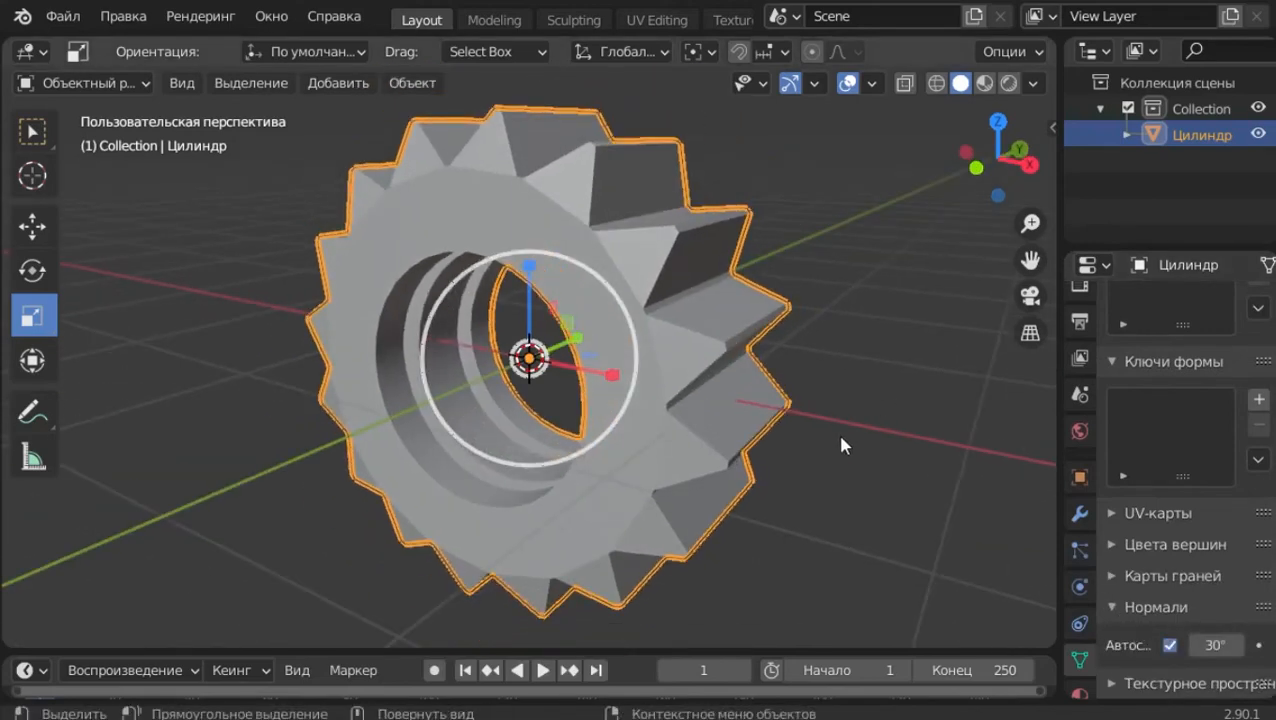
- Add a Bevel modifier to the gear and set its segments to 4
click(1080, 515)
click(1185, 303)
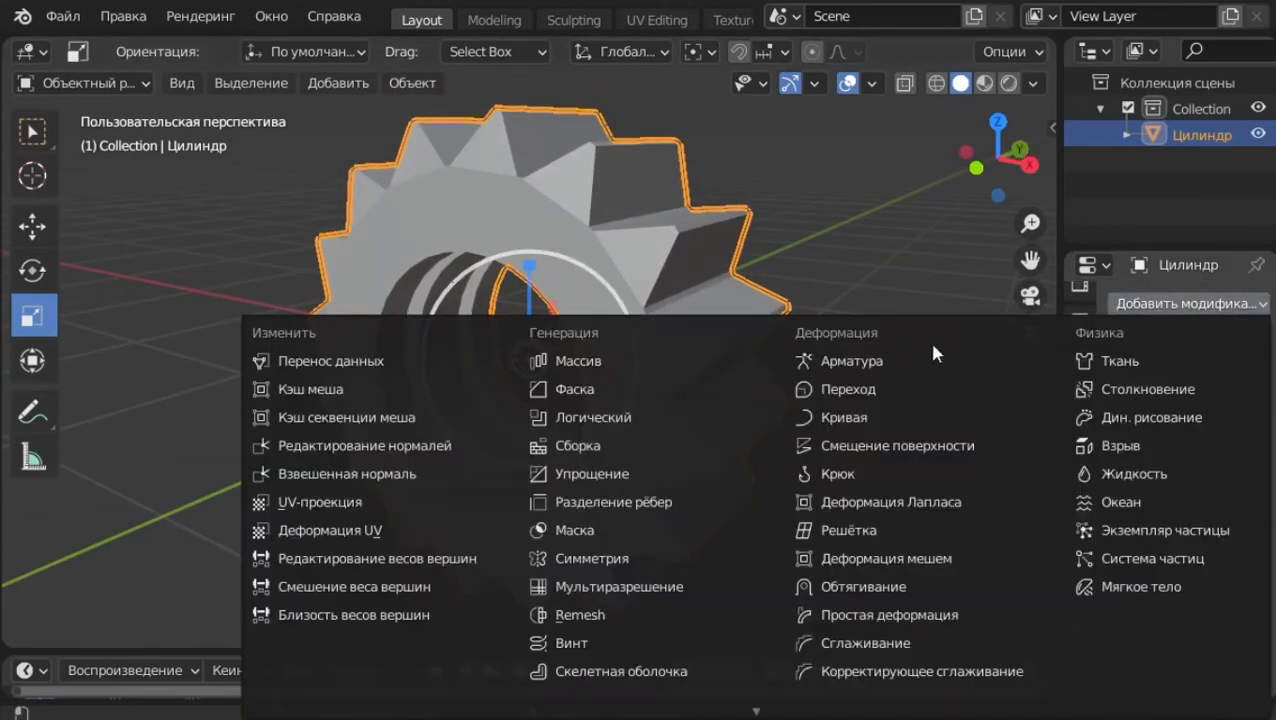
click(613, 392)
click(1231, 476)
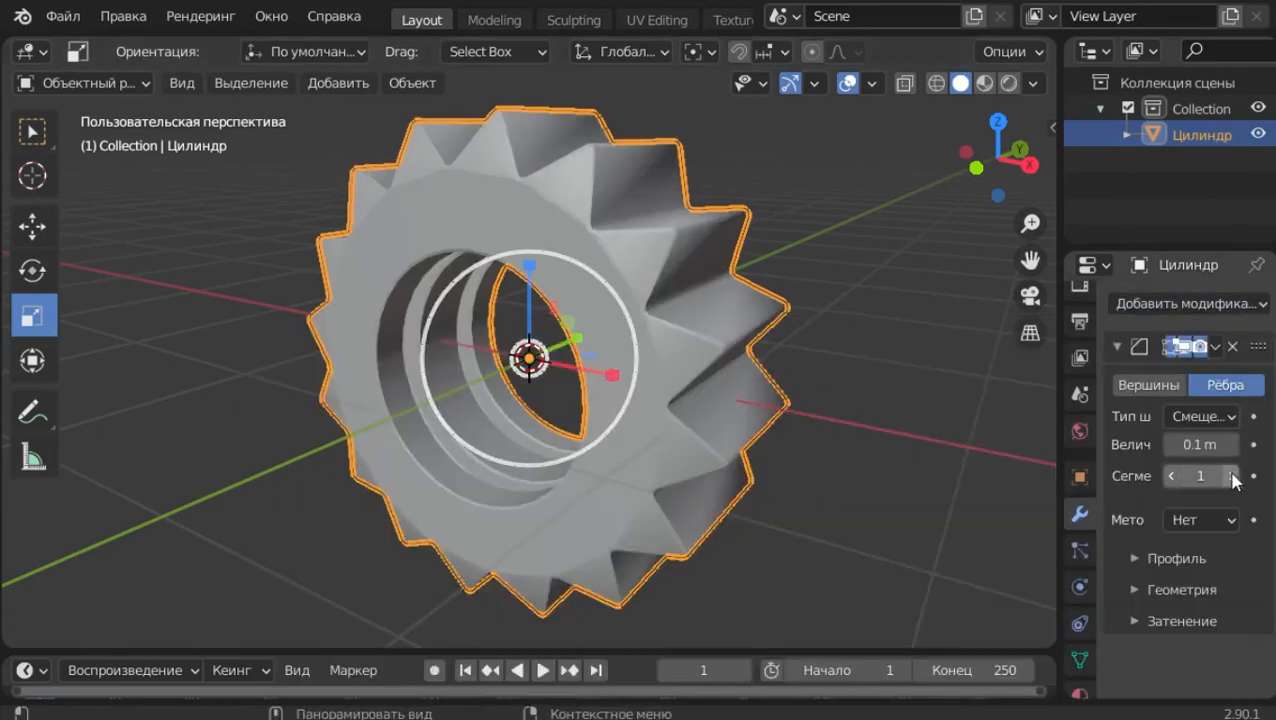
click(1231, 476)
click(1231, 476)
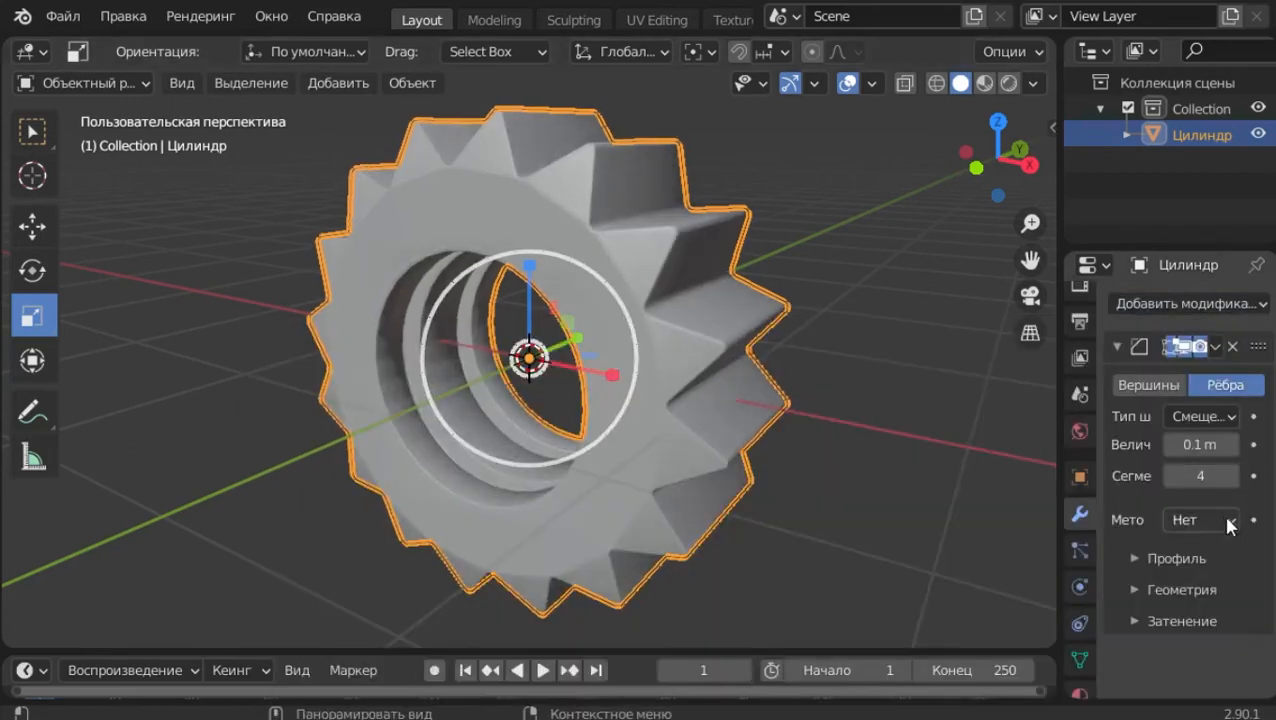
- Limit the gear's bevel by a 30° angle and set its outer miter to Arc
click(1220, 520)
click(1147, 581)
click(1159, 616)
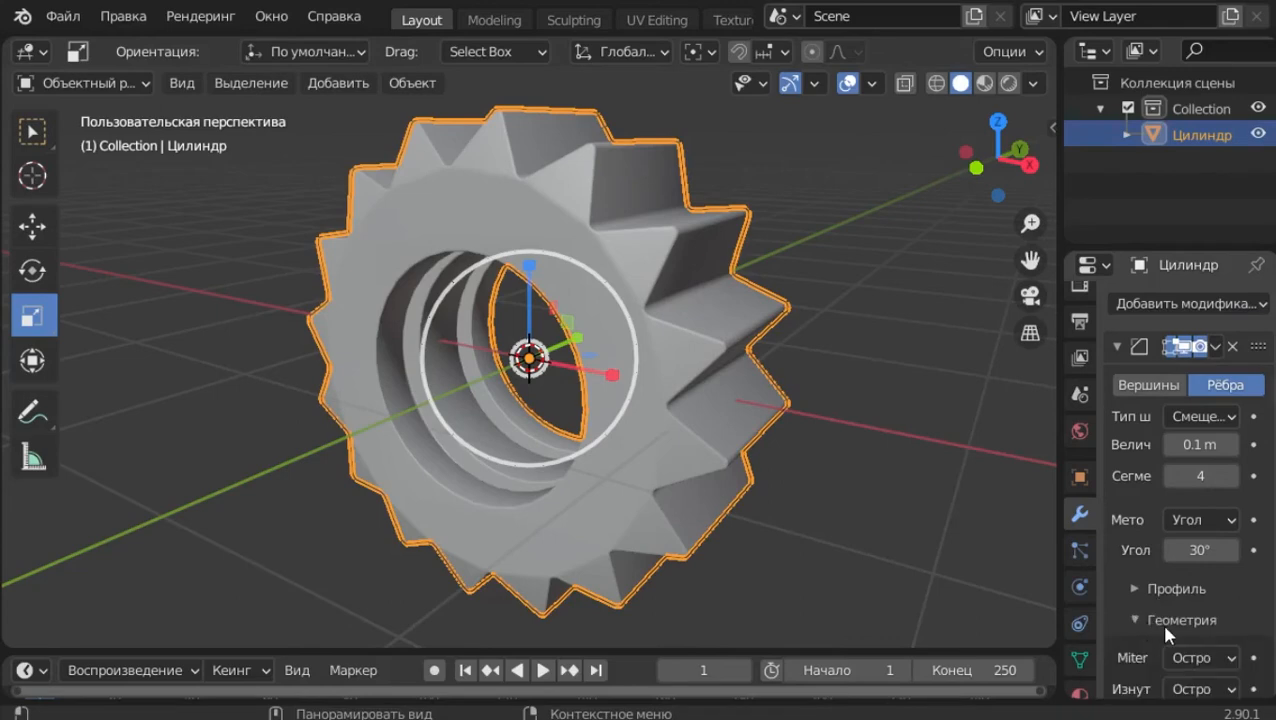
click(1190, 657)
click(1111, 589)
middle_drag(806, 441, 1110, 470)
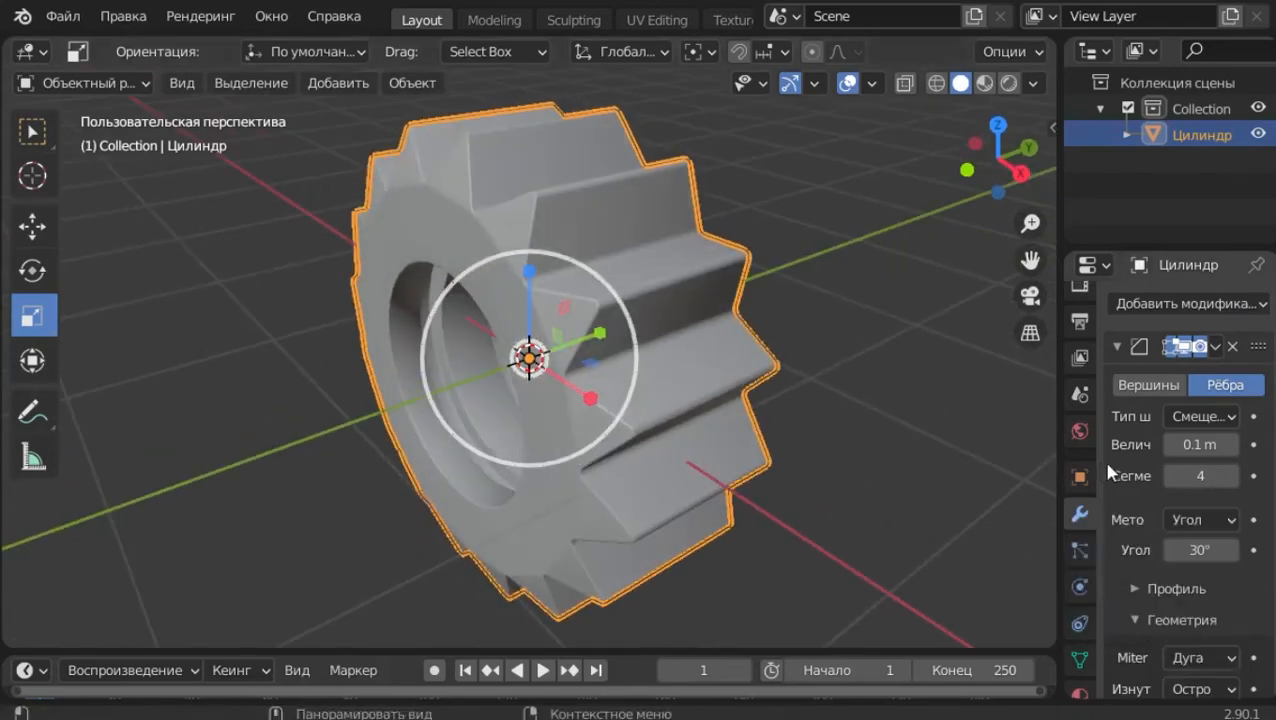
- Increase the gear's bevel amount to 0.63 m and collapse the Bevel modifier's settings
scroll(923, 461, up, 4)
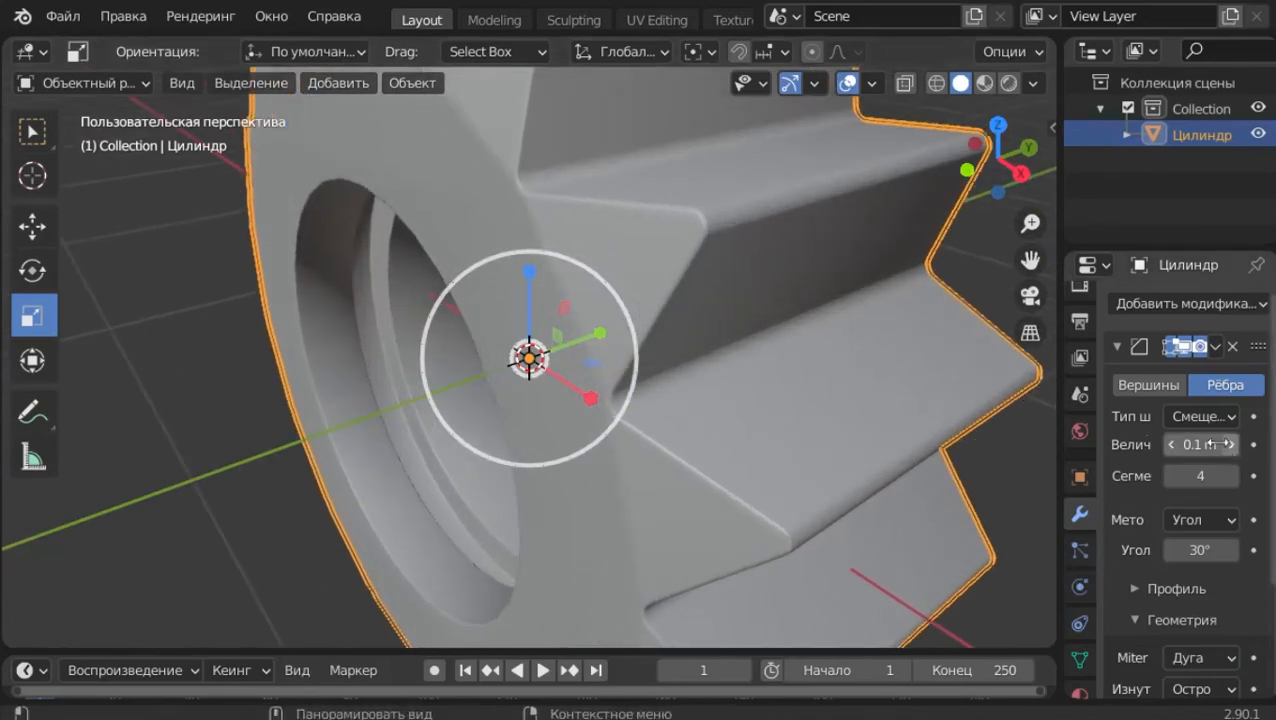
drag(1215, 444, 1255, 444)
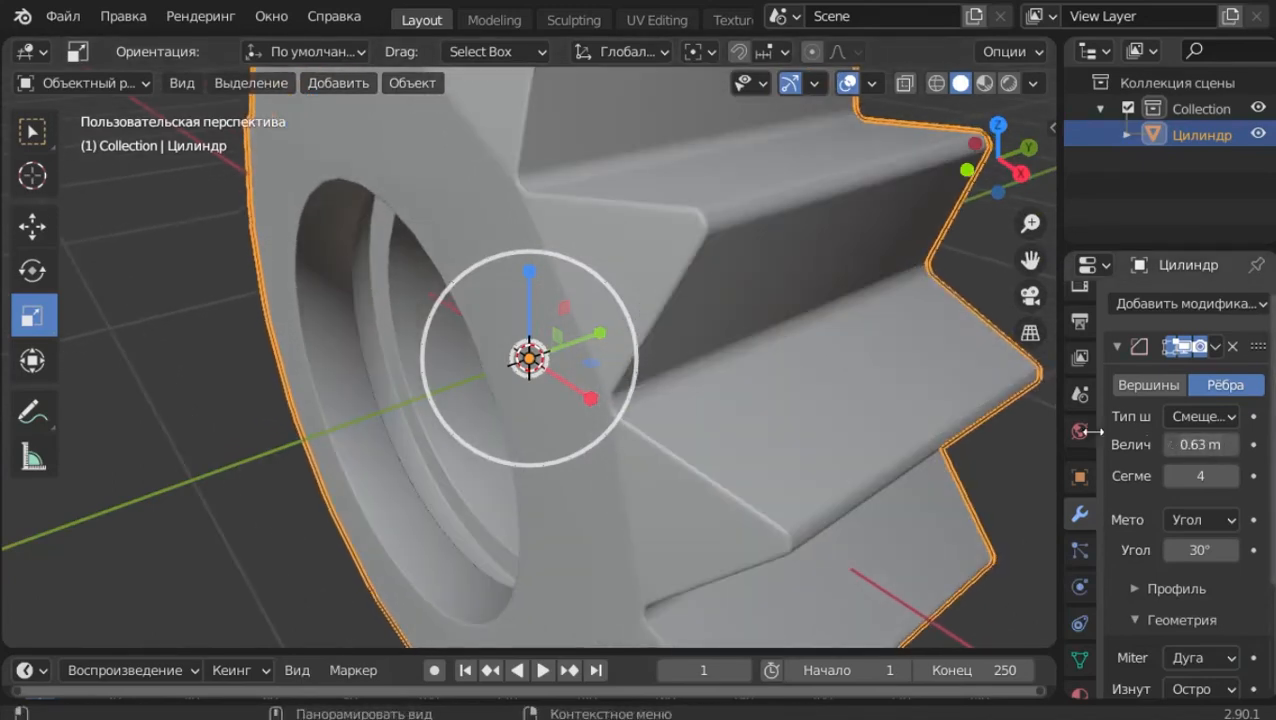
middle_drag(900, 410, 709, 353)
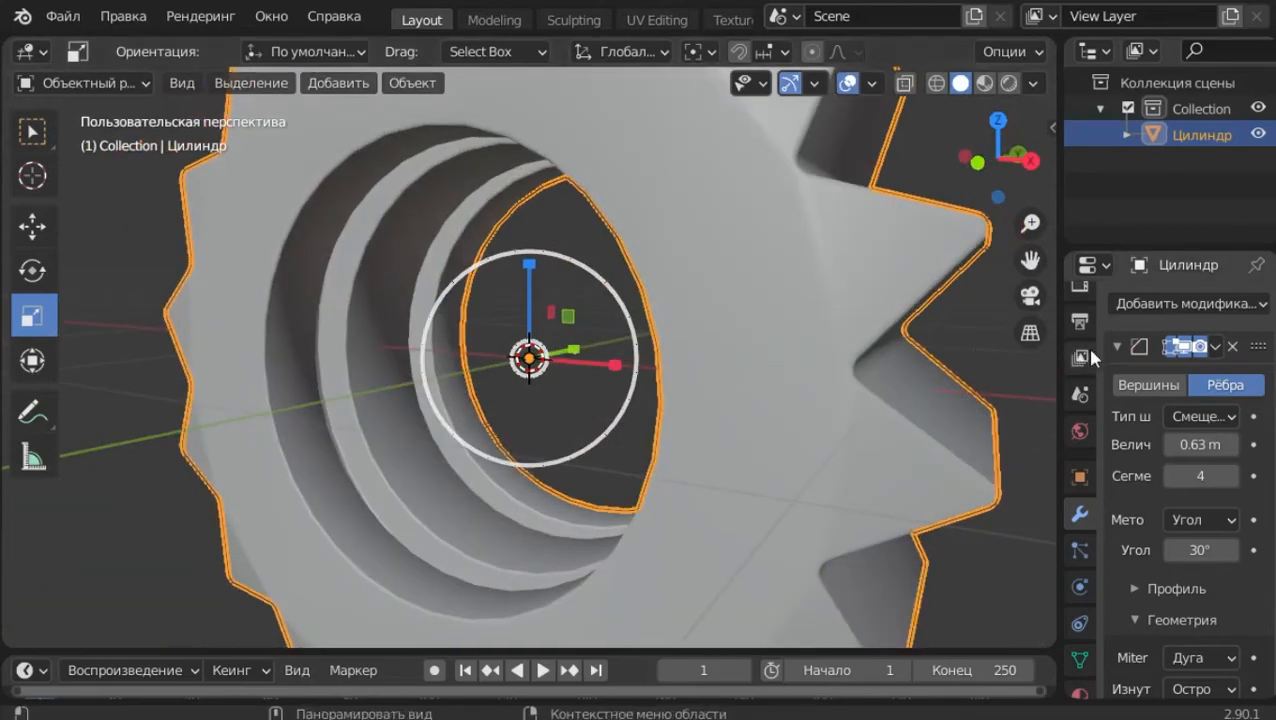
click(1117, 345)
- Try a Catmull-Clark Subdivision Surface modifier on the gear with 3 viewport levels, and remove it
click(1188, 303)
scroll(800, 520, down, 4)
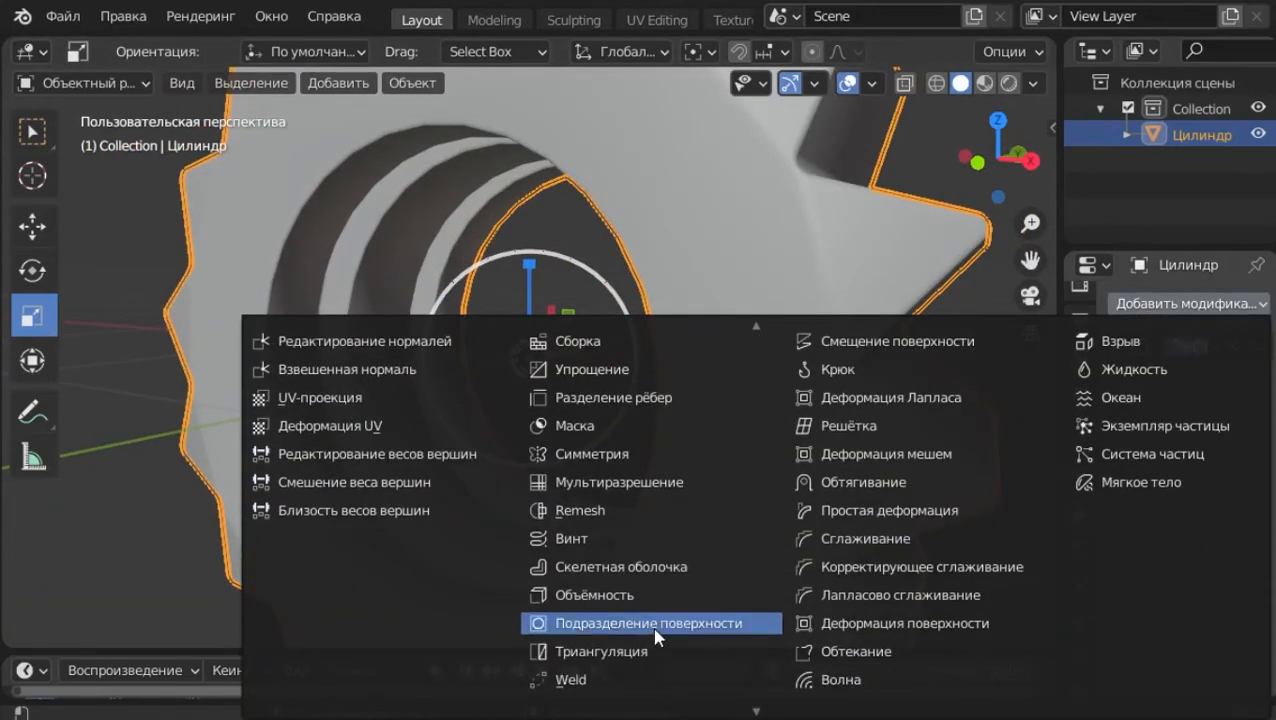
key(Return)
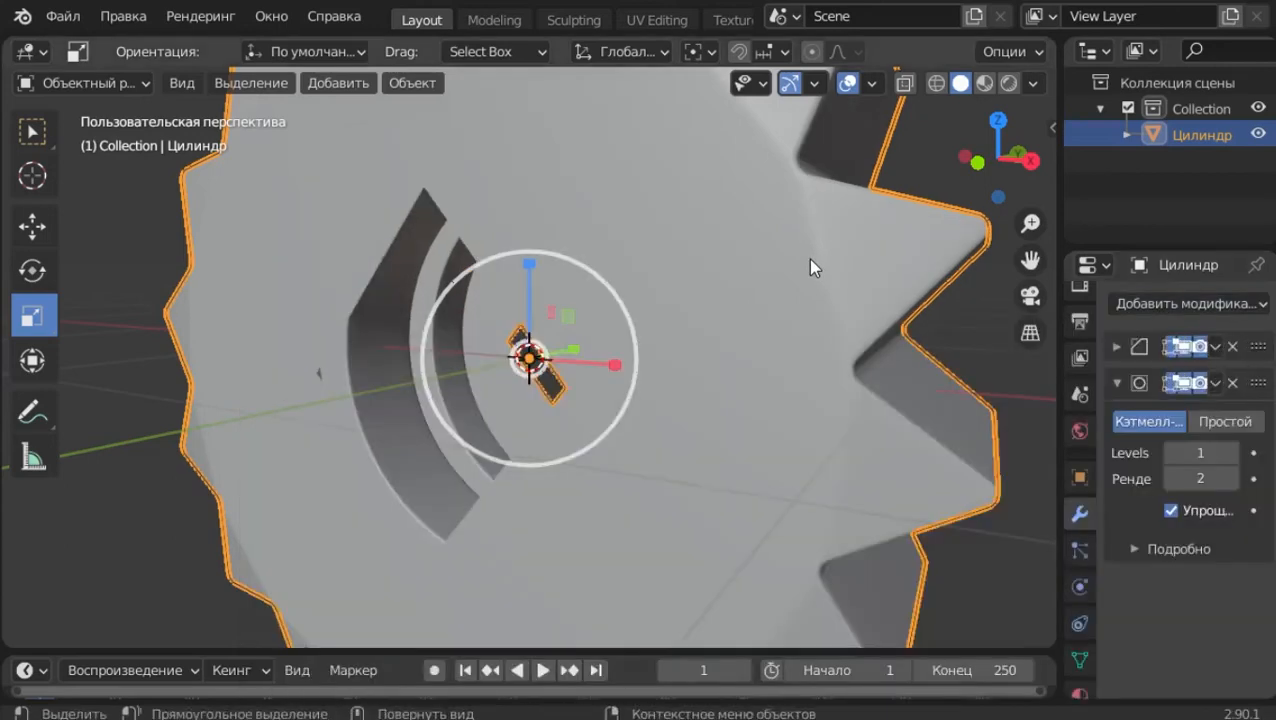
middle_drag(835, 363, 890, 367)
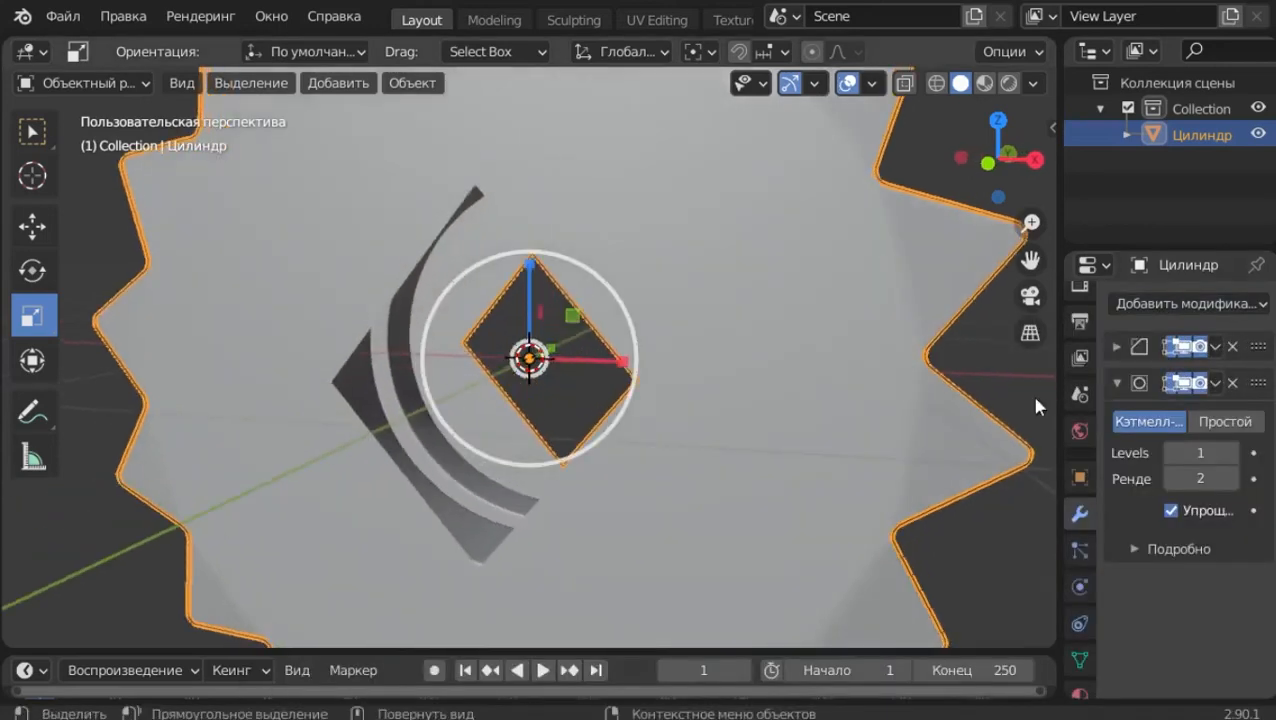
click(1233, 453)
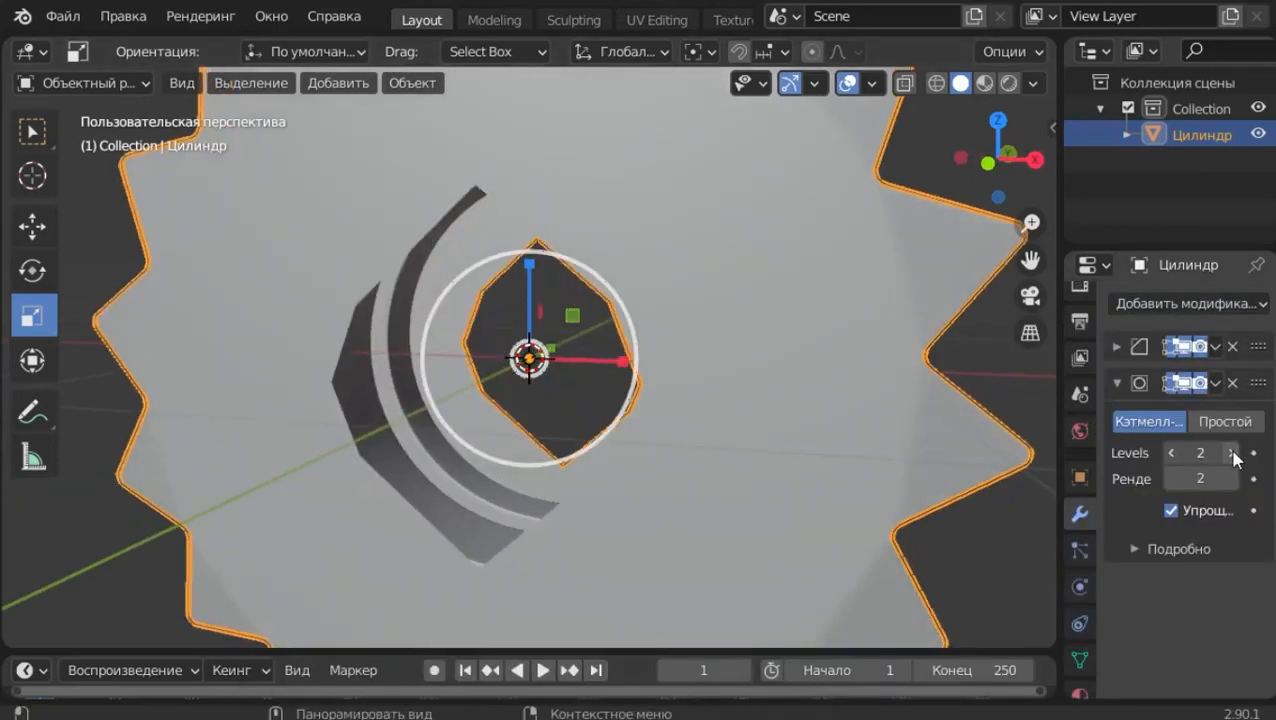
click(1233, 453)
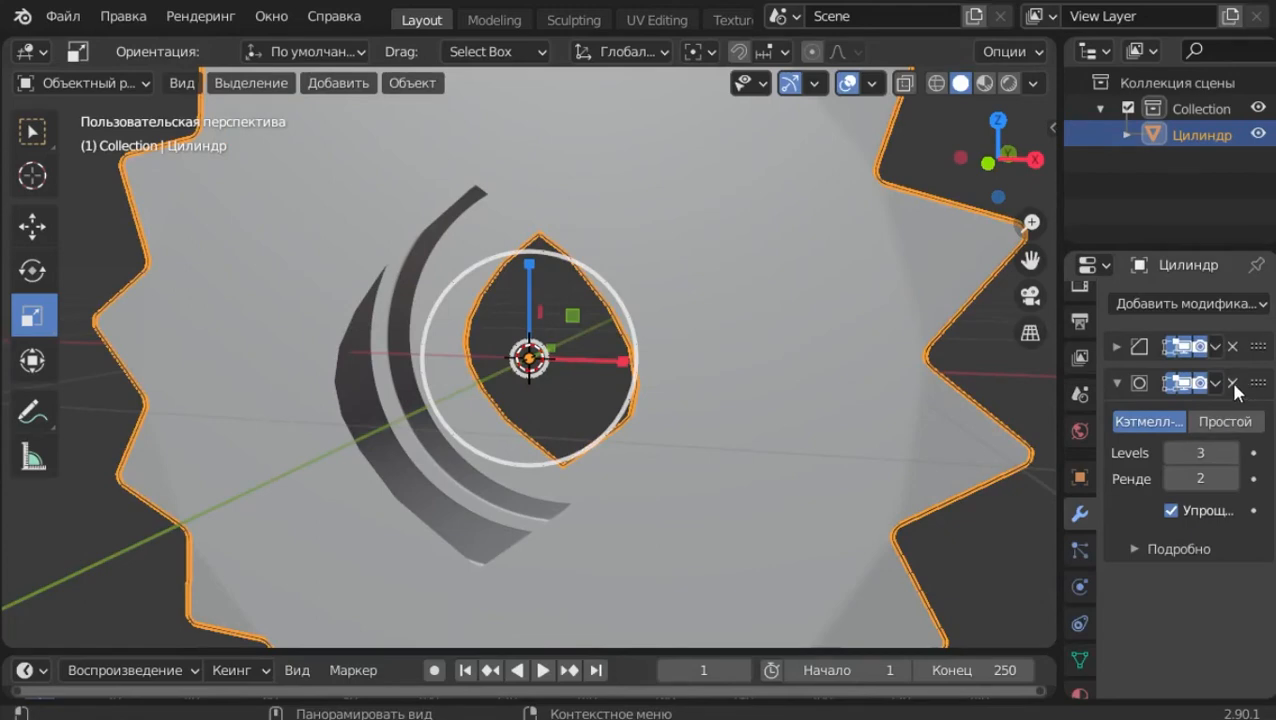
click(1233, 383)
- Apply the Bevel modifier to the gear mesh
middle_drag(846, 433, 760, 380)
scroll(697, 382, down, 3)
key(ctrl+a)
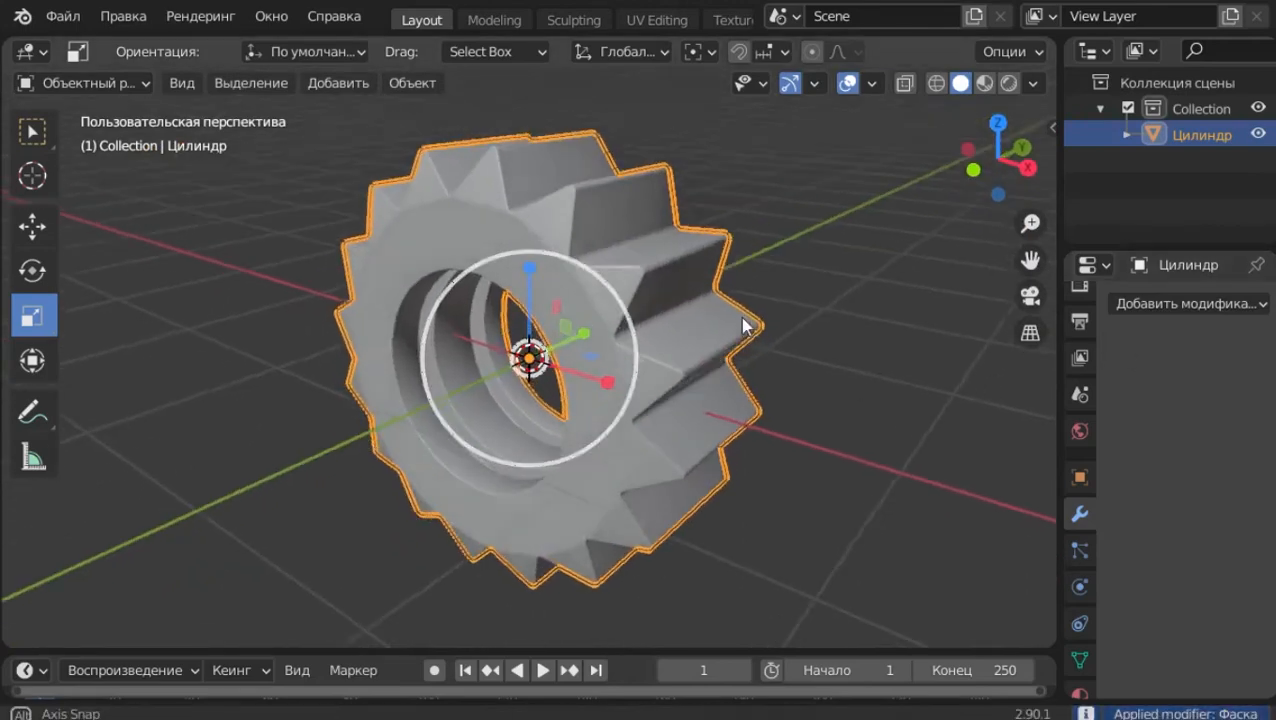
mouse_move(742, 325)
middle_down()
mouse_move(726, 307)
mouse_move(746, 304)
middle_up()
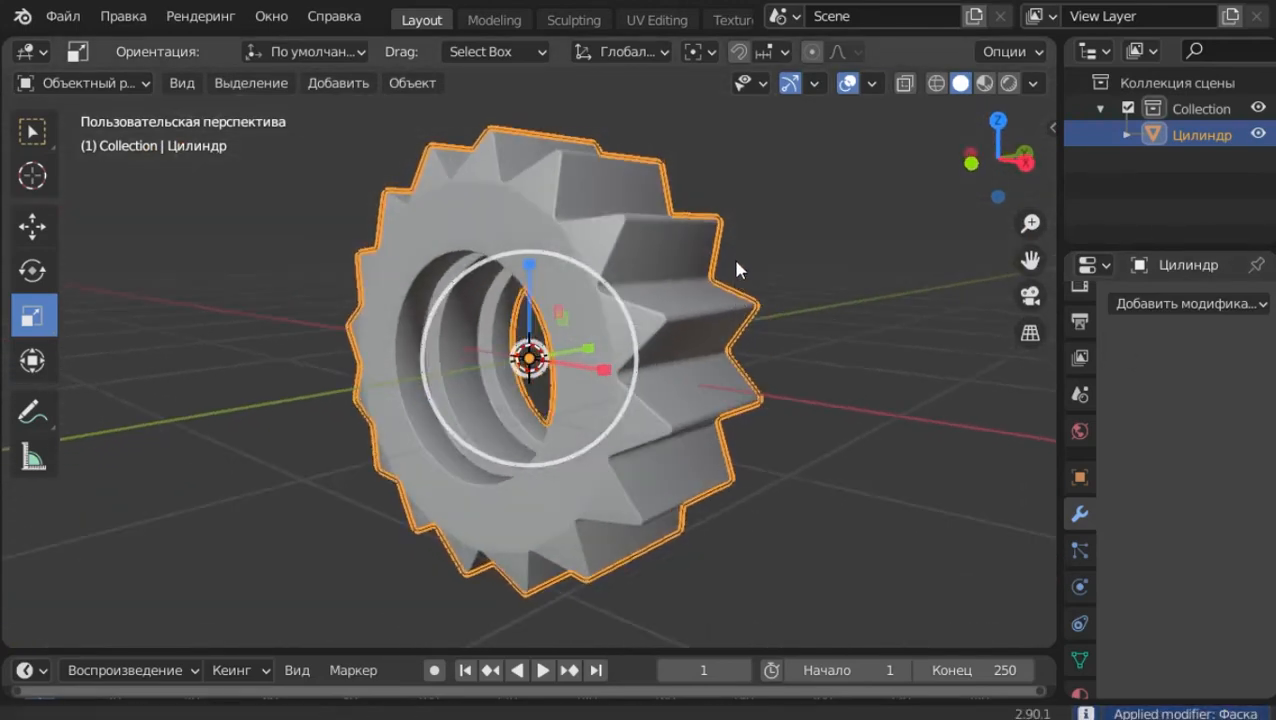
- Move the gear up along the Z axis above the scene origin
scroll(735, 270, down, 3)
click(33, 227)
drag(527, 248, 527, 155)
- Add a plane at the origin and scale it up into a large floor beneath the gear
key(shift+a)
mouse_move(660, 203)
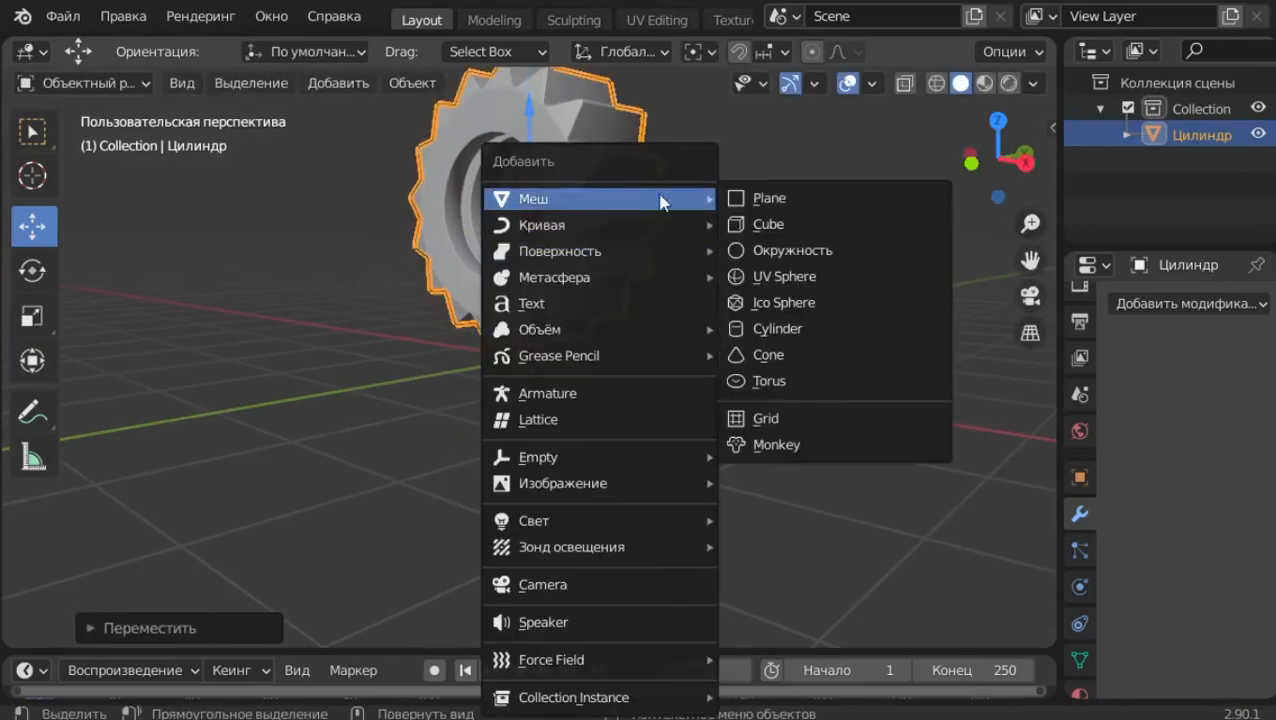
click(756, 200)
middle_drag(740, 280, 648, 336)
key(s)
drag(636, 329, 356, 96)
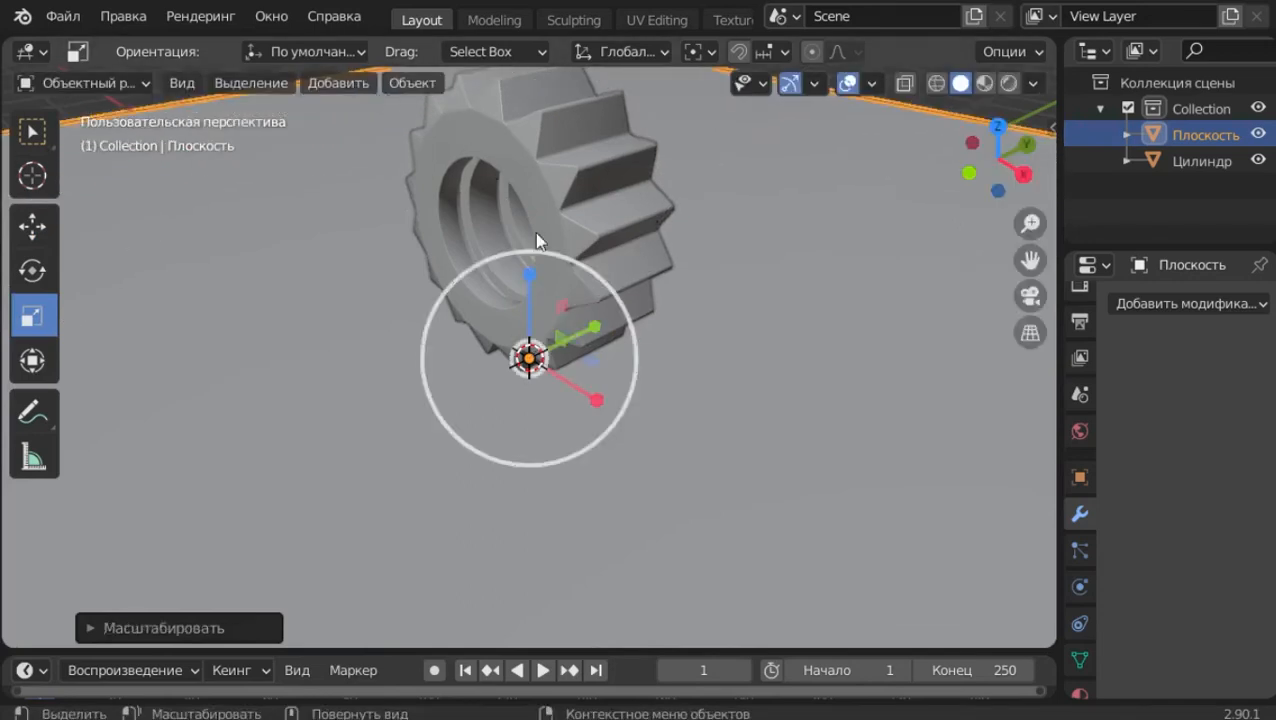
drag(536, 240, 600, 235)
middle_drag(703, 185, 697, 240)
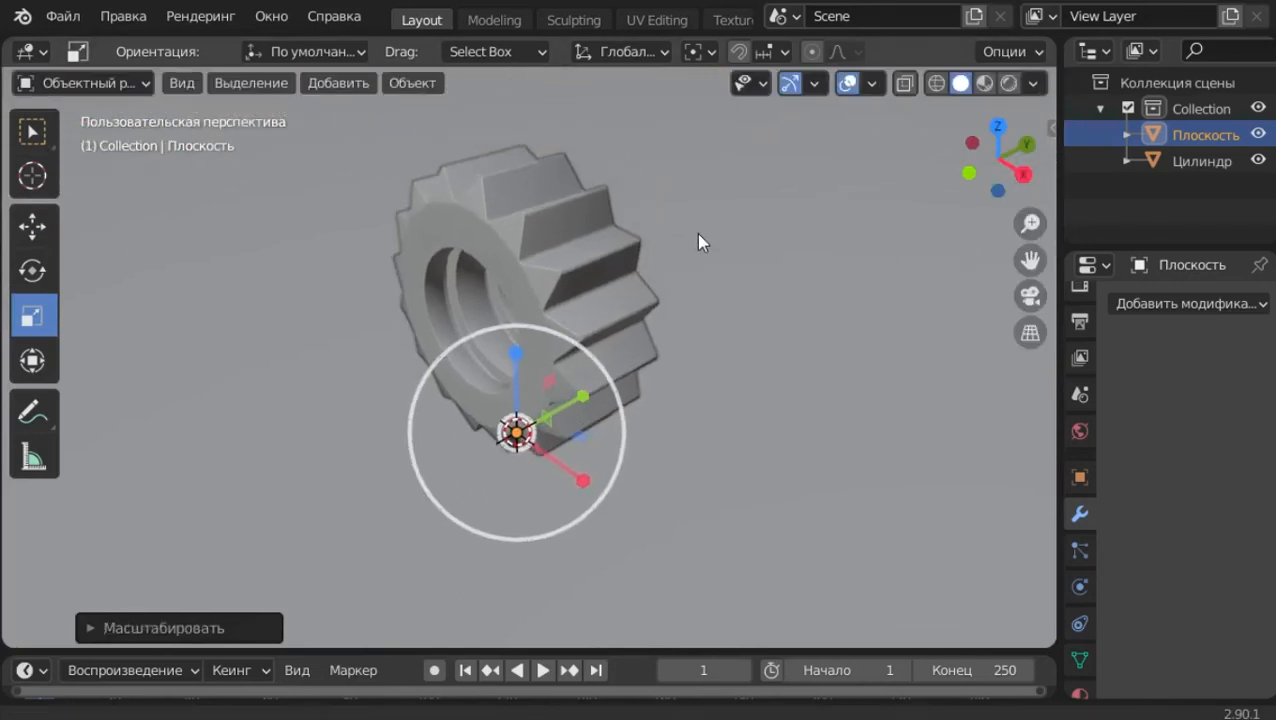
scroll(698, 240, down, 5)
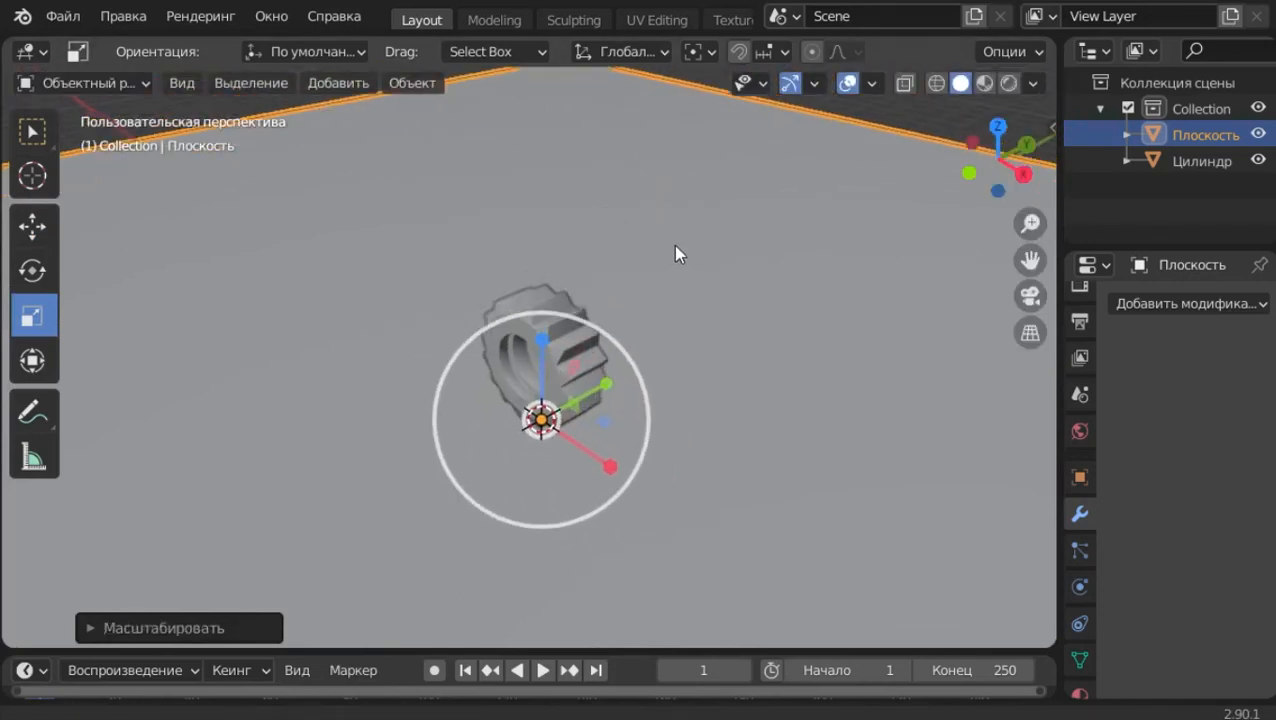
- Add a camera at the scene origin
scroll(676, 253, up, 4)
key(shift+a)
mouse_move(676, 224)
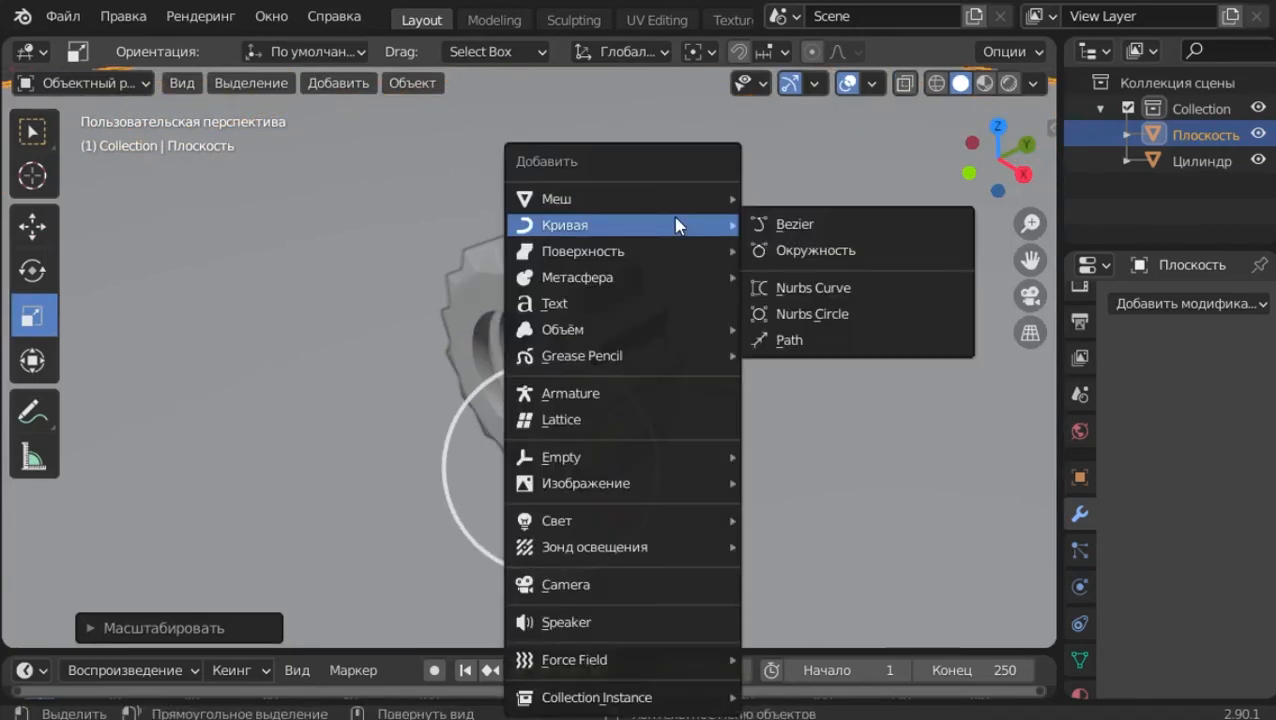
click(640, 592)
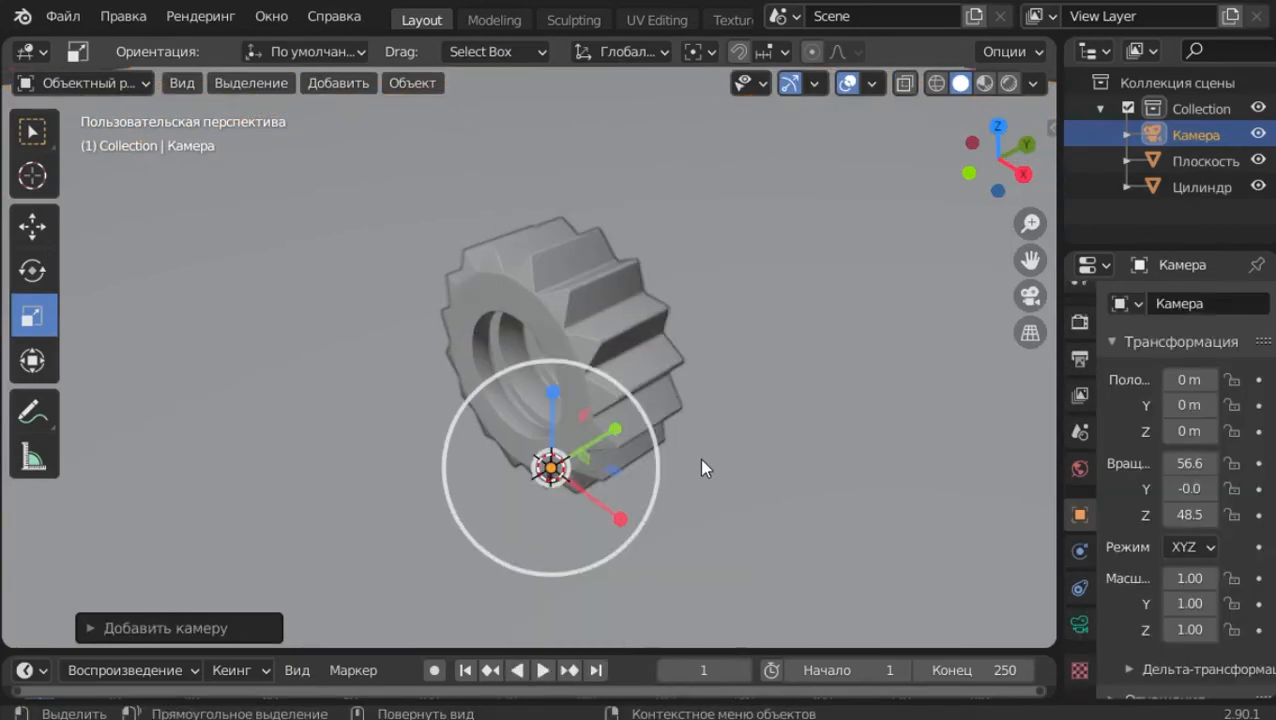
- Align the camera to the current view and pull it back to about X 5.76, Y -5.2, Z 6.10 to frame the whole gear
key(KP_0)
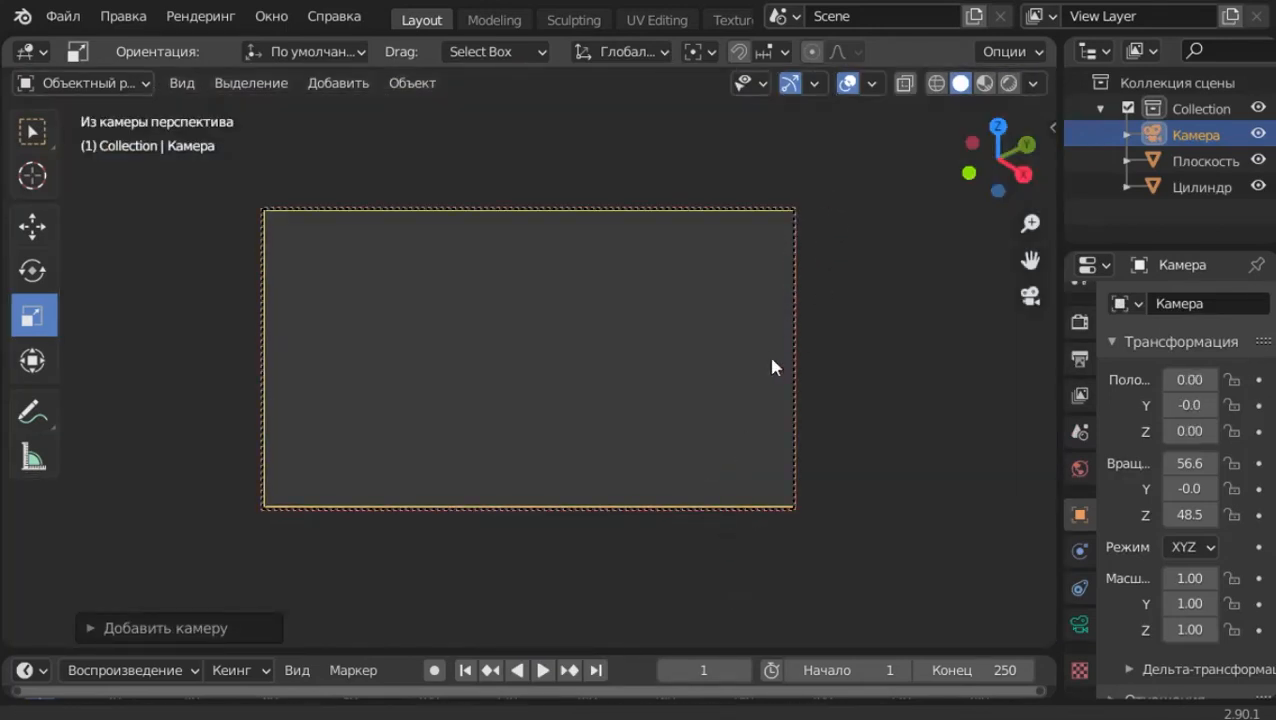
key(ctrl+alt+KP_0)
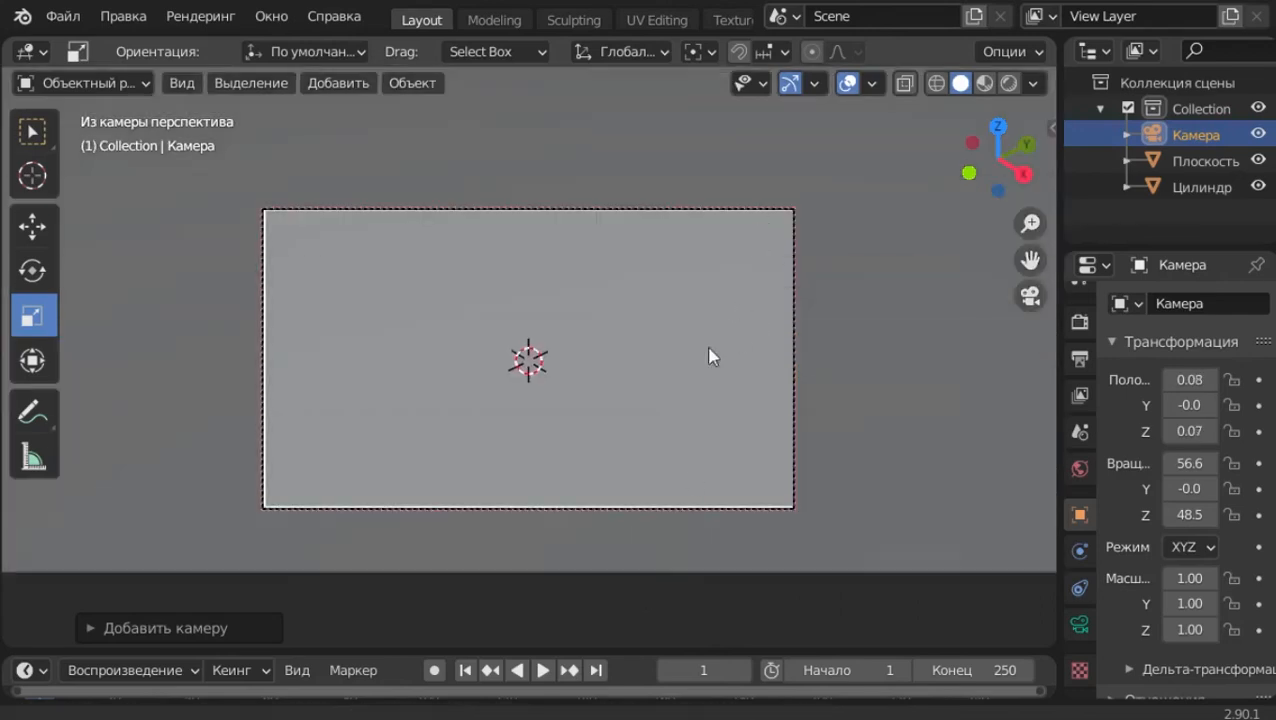
ctrl+middle_drag(709, 348, 730, 376)
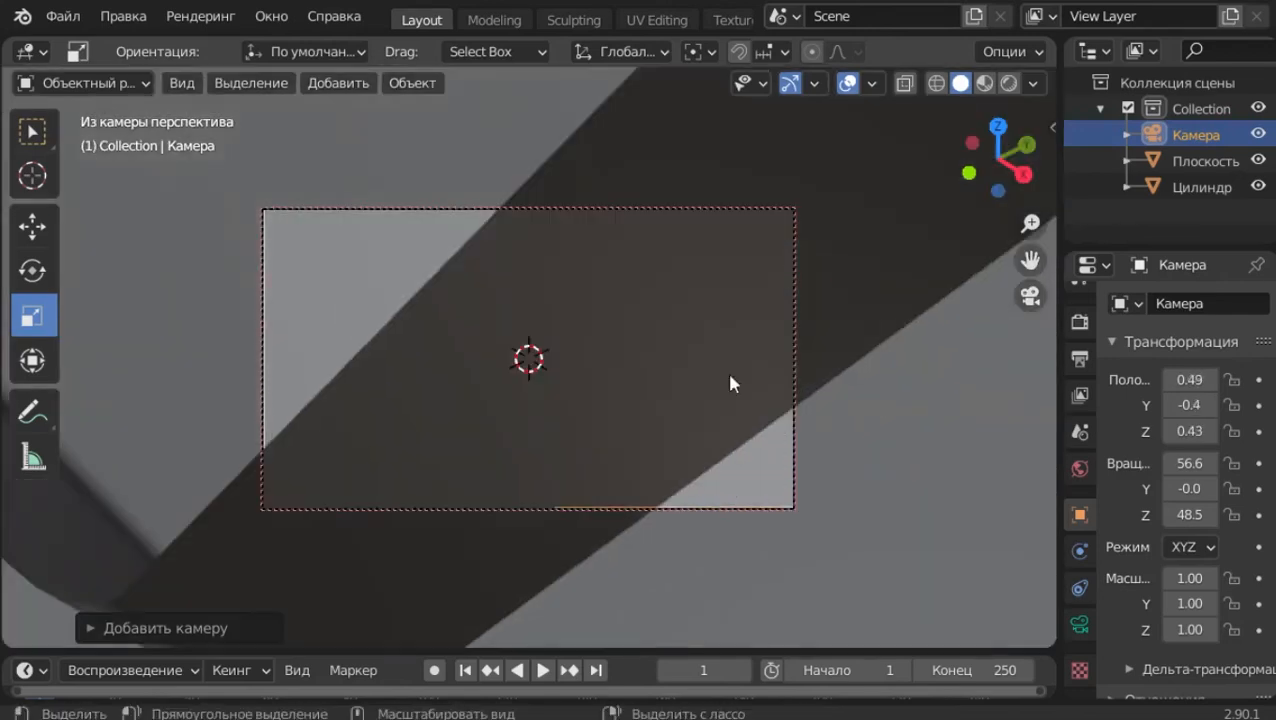
ctrl+middle_drag(722, 295, 706, 446)
ctrl+middle_drag(702, 225, 725, 328)
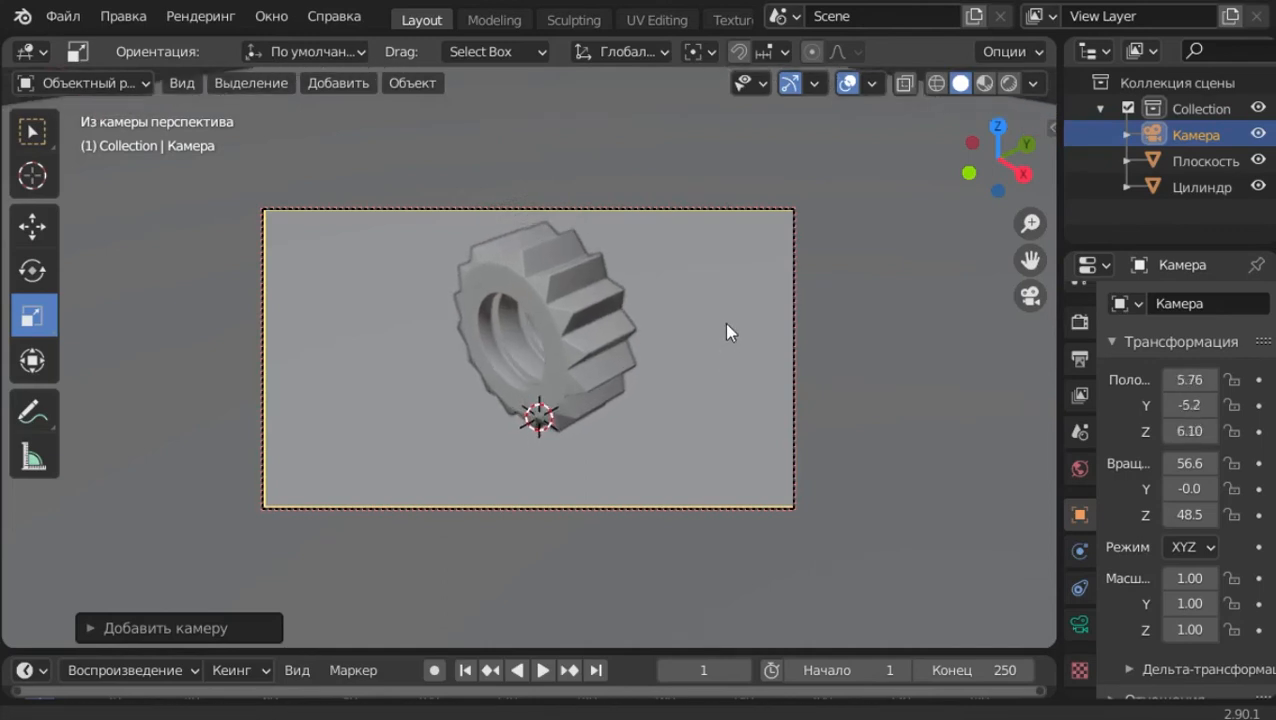
- Add a Track To (Слежение) constraint to the camera with the gear cylinder as target and adjust the camera's framing of the gear
click(1080, 589)
click(1170, 303)
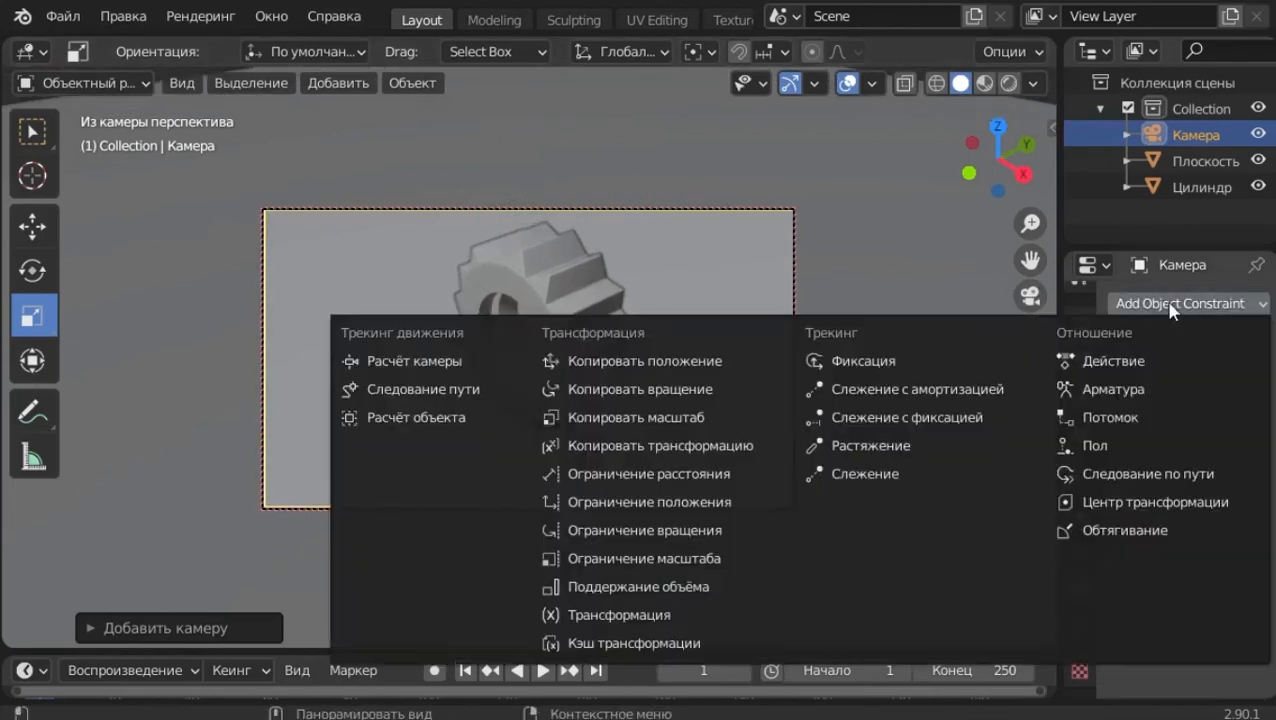
click(893, 474)
click(1229, 384)
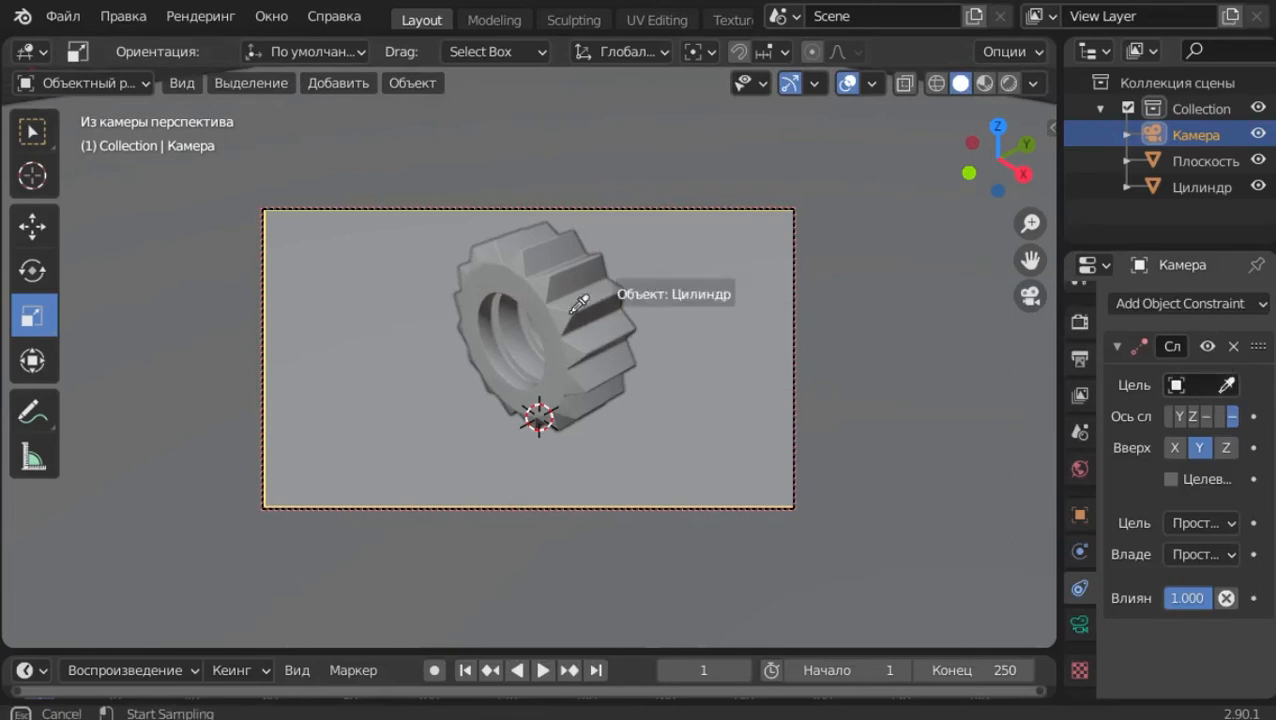
click(556, 305)
middle_drag(686, 309, 724, 242)
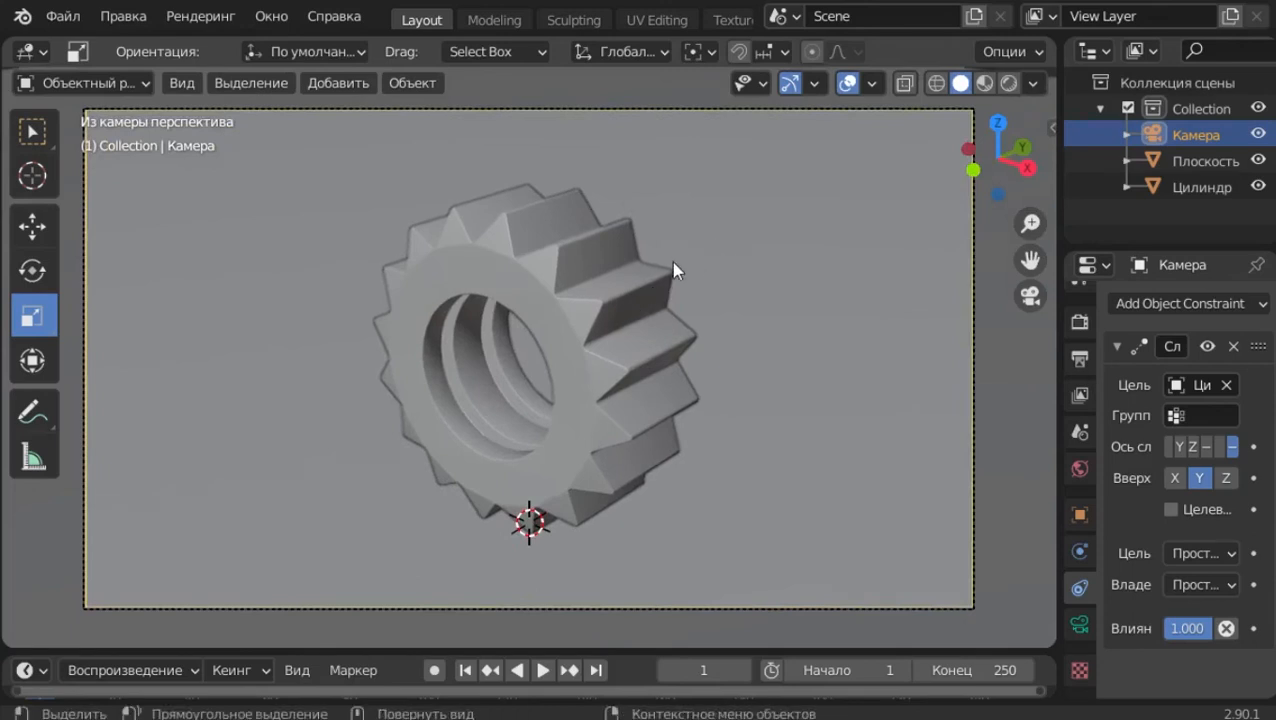
- Add a Sun light to the scene and raise it above the gear
key(shift+a)
mouse_move(610, 390)
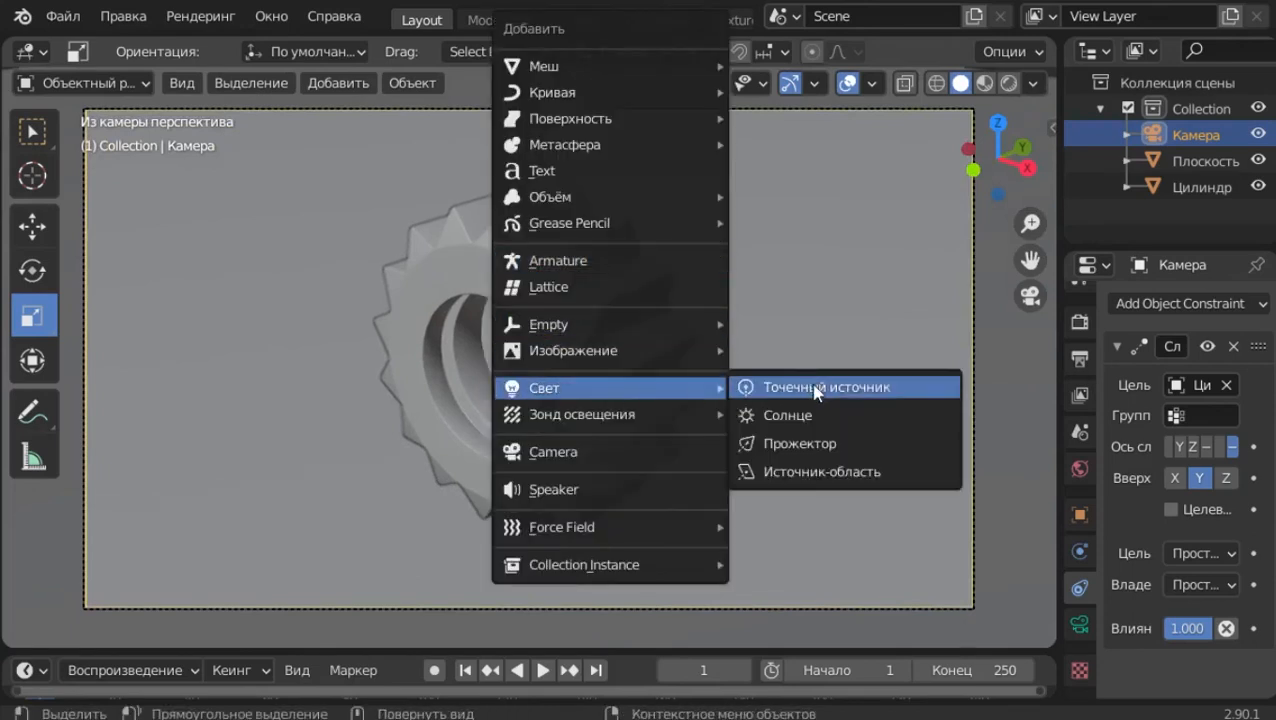
click(815, 417)
middle_drag(800, 294, 689, 325)
key(shift+space)
key(g)
drag(500, 413, 490, 575)
scroll(690, 250, down, 6)
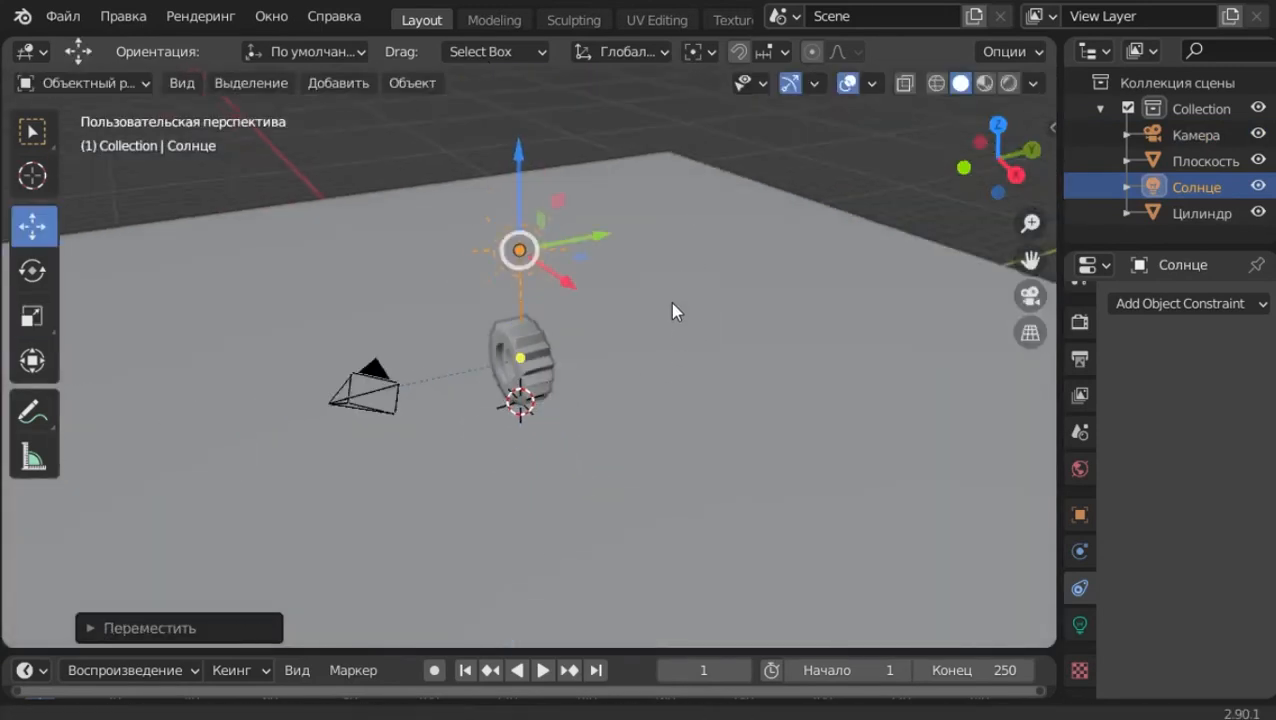
- Move the sun sideways toward the camera's side of the gear and lift it higher along Z
middle_drag(675, 323, 630, 315)
drag(552, 259, 436, 273)
drag(370, 231, 368, 167)
click(1160, 304)
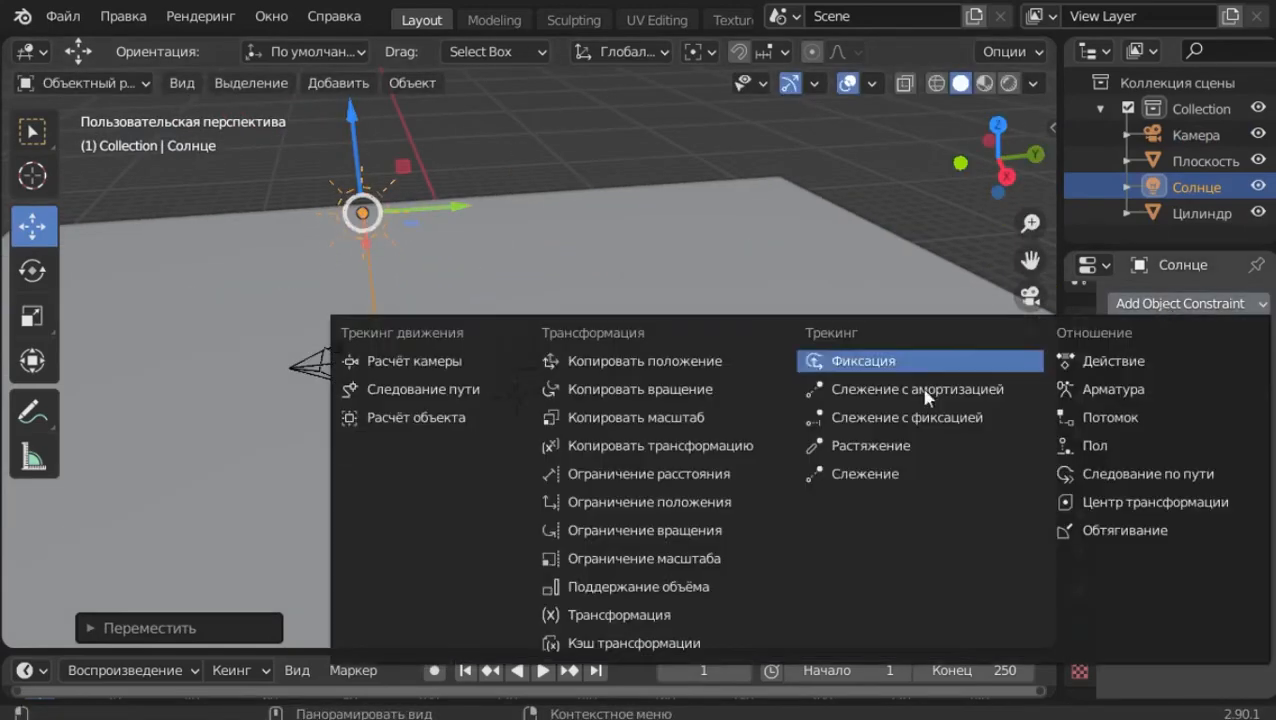
click(901, 447)
click(1234, 346)
- Add a Track To (Слежение) constraint to the sun and set the gear cylinder as its target
click(1180, 304)
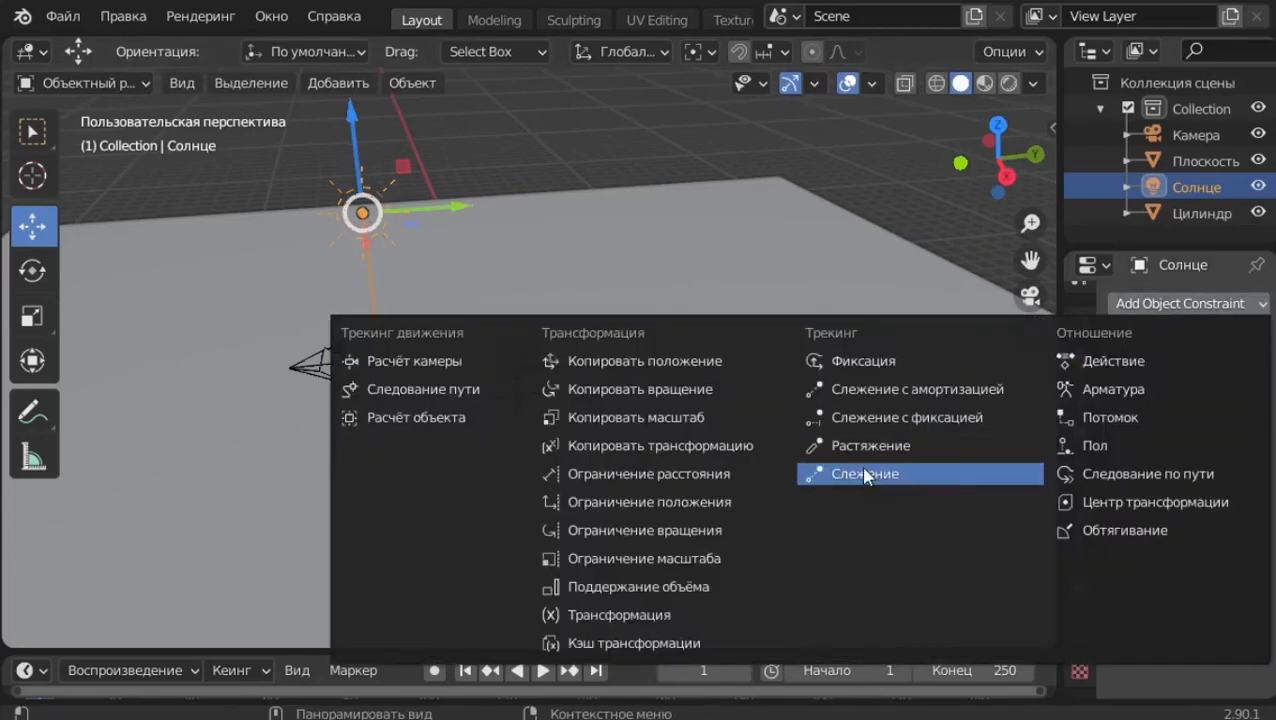
click(911, 473)
click(1227, 385)
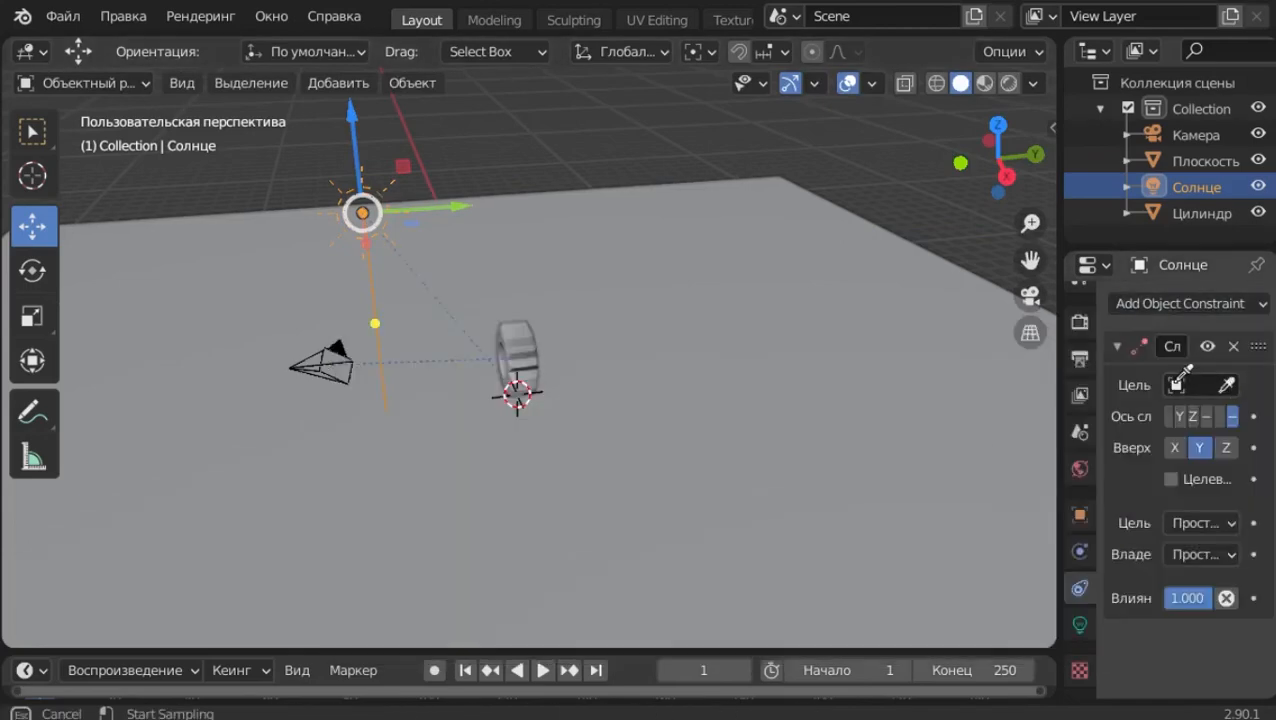
click(513, 360)
middle_drag(550, 393, 845, 537)
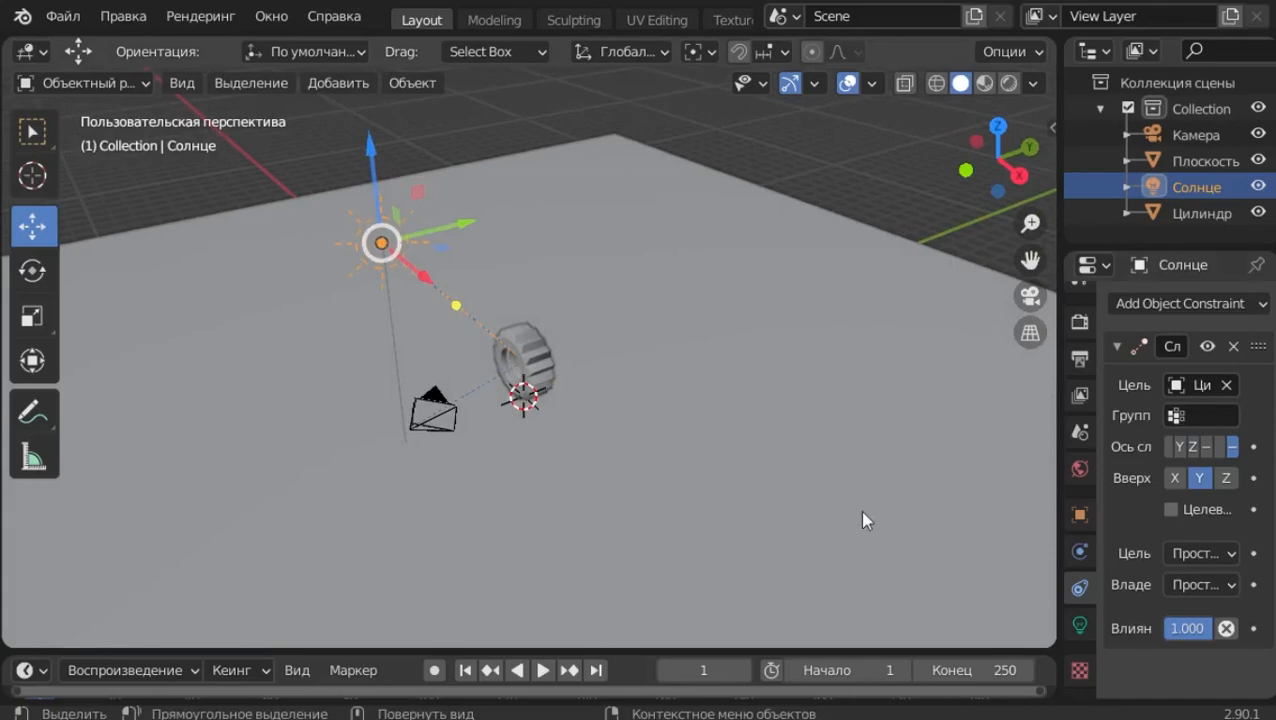
- Look through the camera, create a new material for the gear and set its base colour to pure white
key(KP_0)
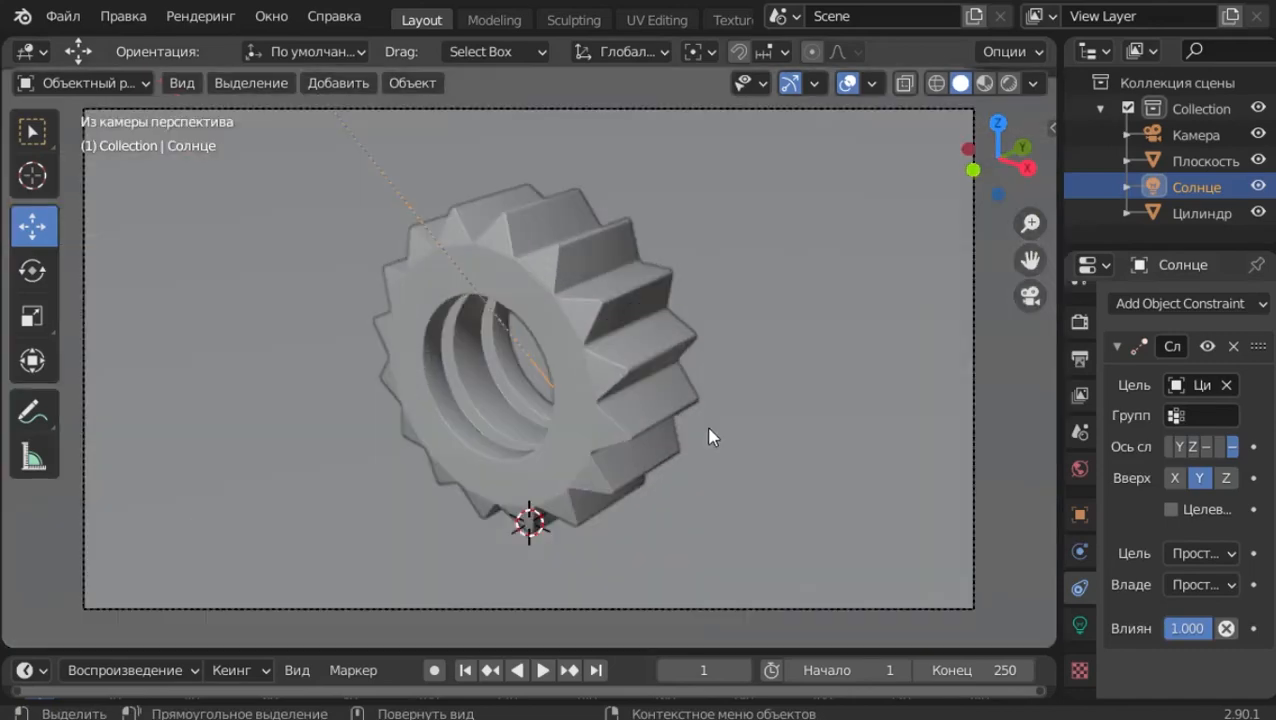
click(625, 344)
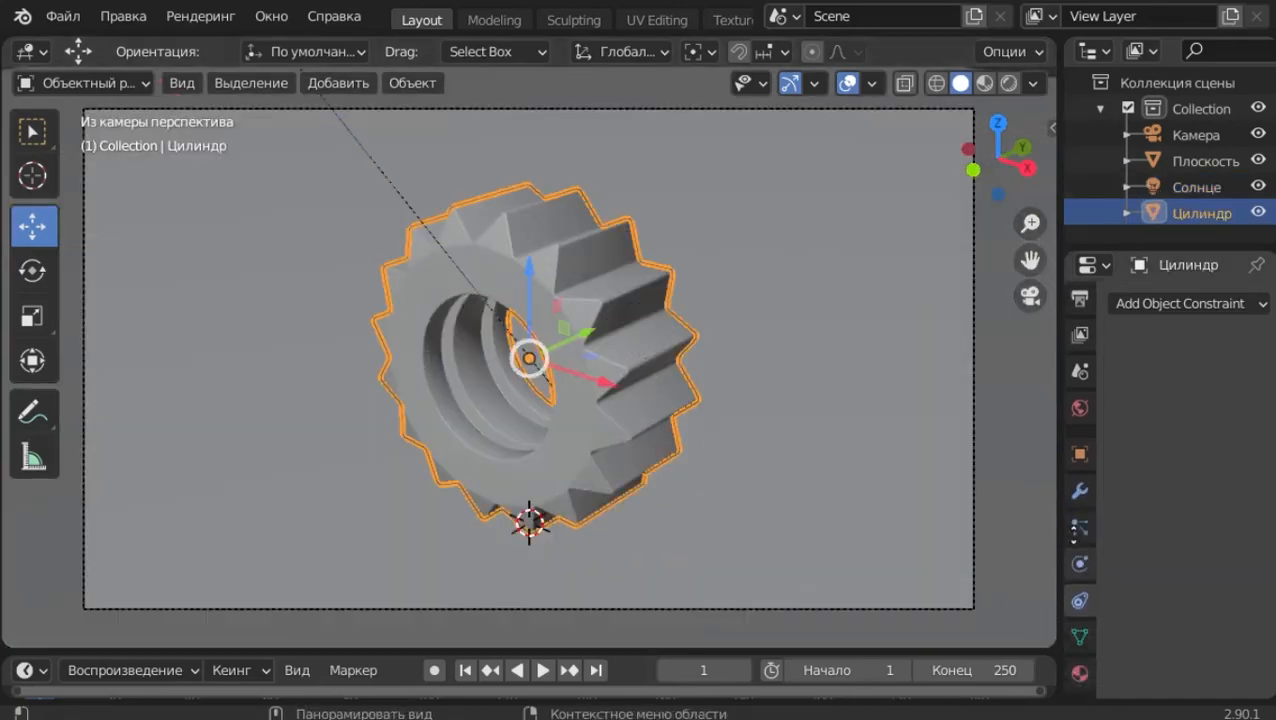
click(1080, 642)
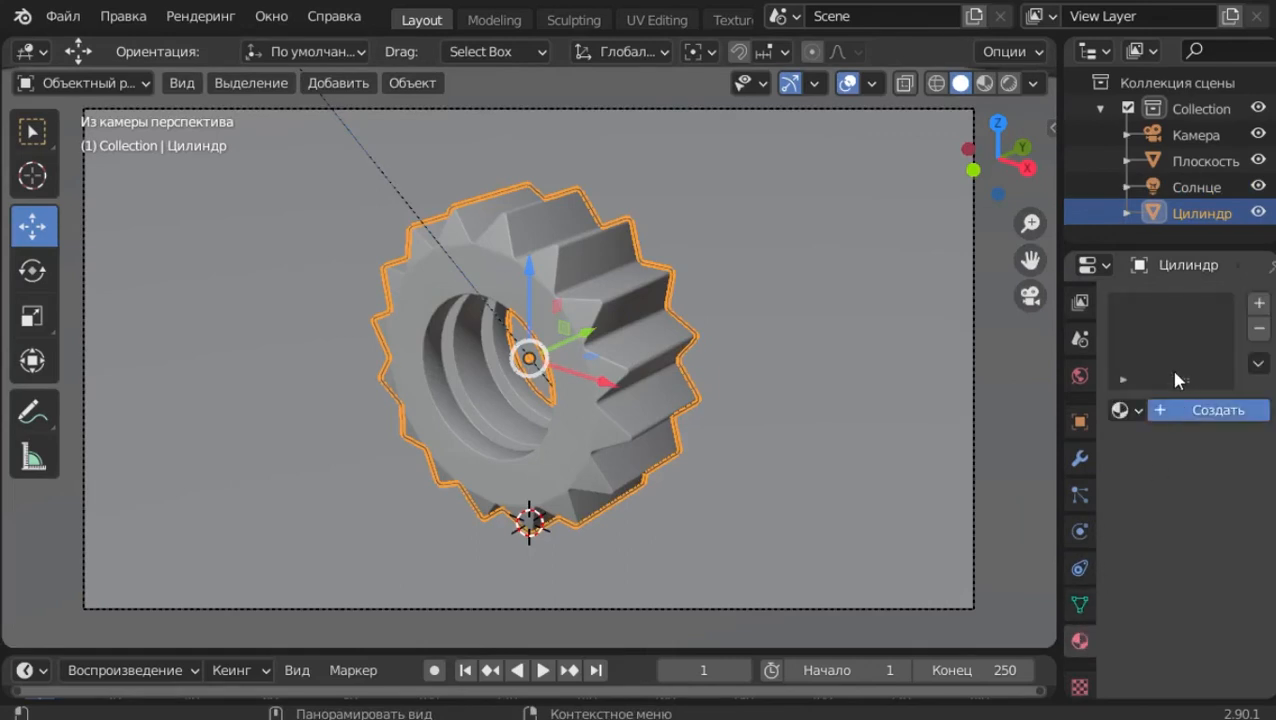
click(1205, 410)
scroll(1203, 490, down, 4)
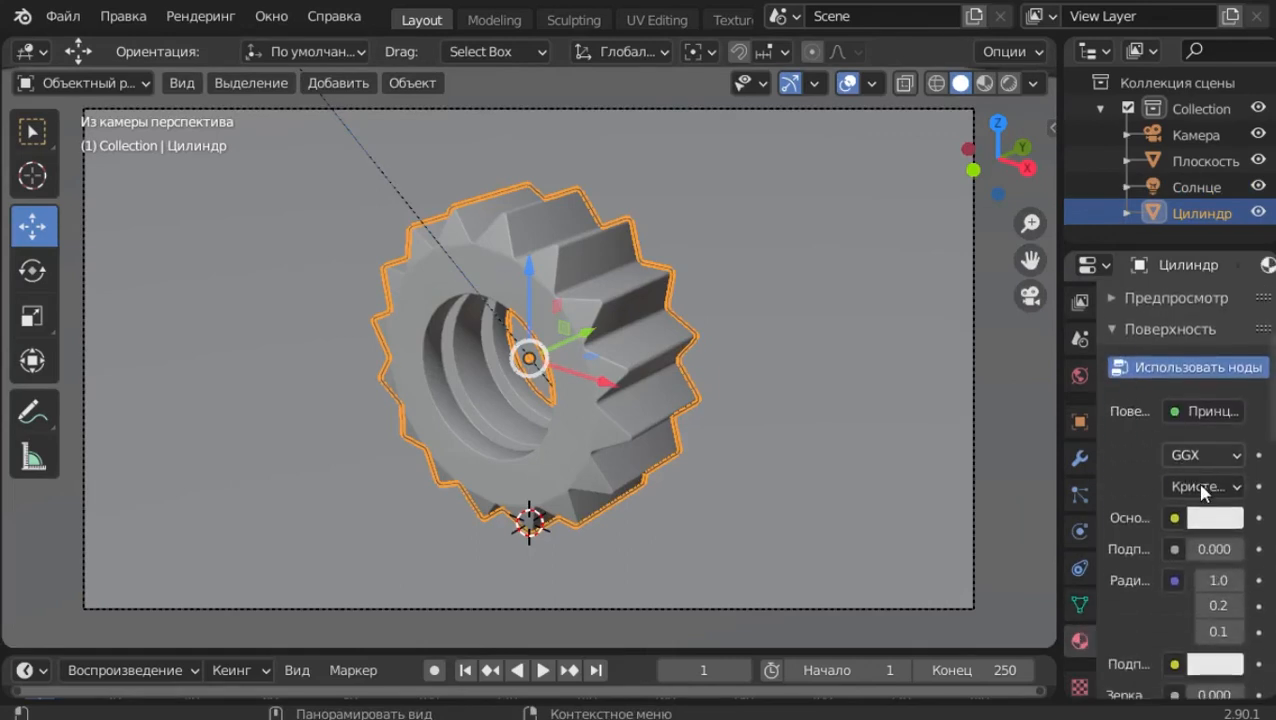
click(1214, 517)
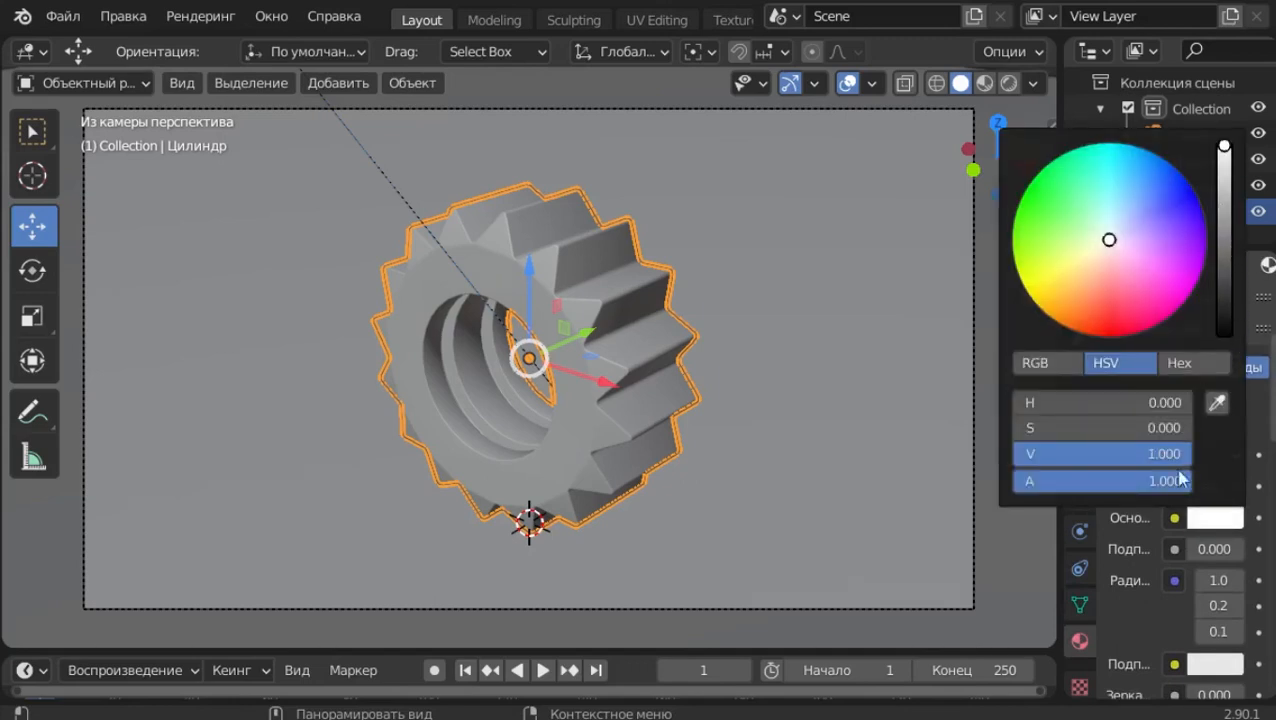
- Set the gear material's metallic to 1.000, specular 0.339, roughness 0.482, anisotropic 1.000 and anisotropic rotation 0.375
middle_drag(1118, 590, 1117, 430)
middle_drag(1129, 542, 1118, 356)
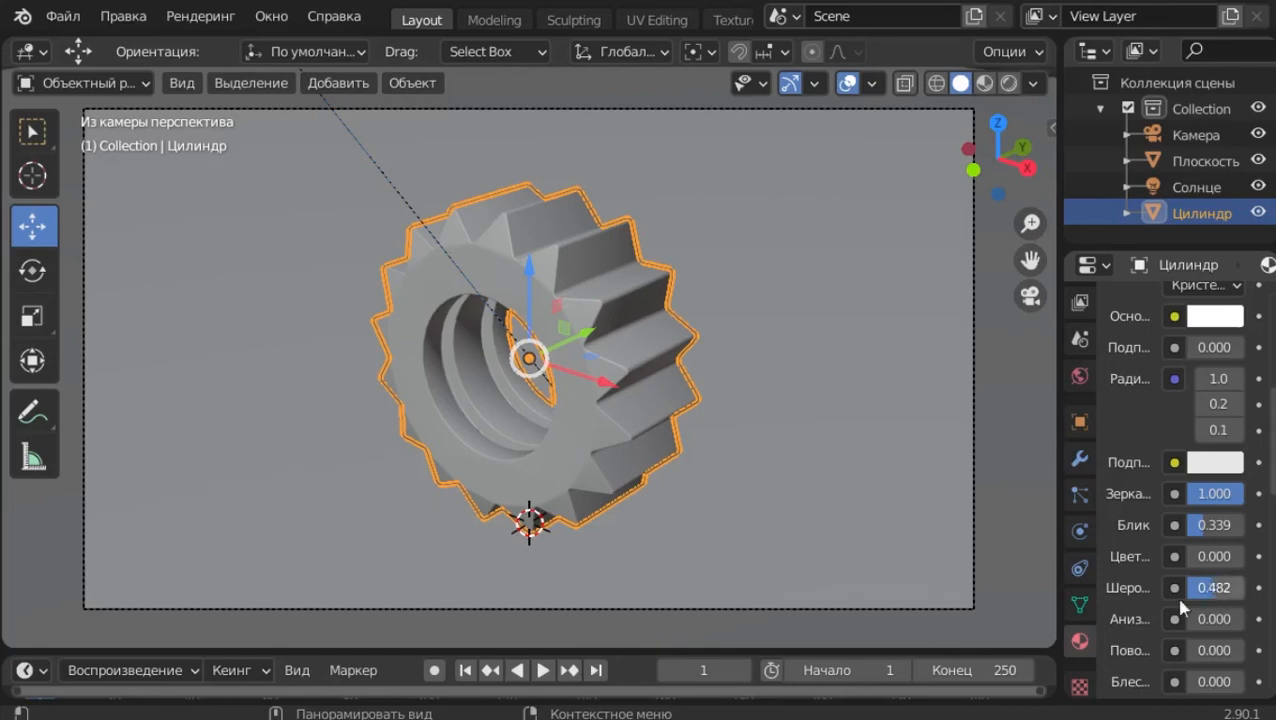
middle_drag(1183, 605, 1172, 474)
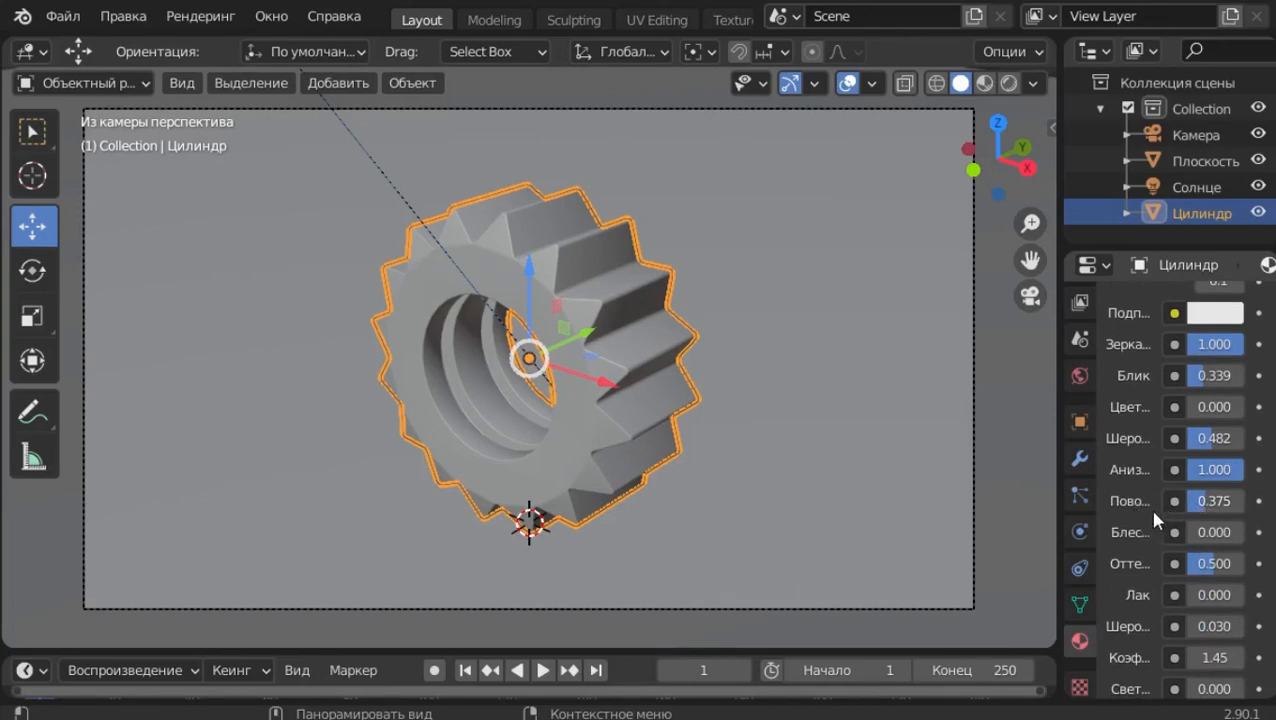
middle_drag(1153, 513, 1155, 481)
middle_drag(1152, 368, 1153, 700)
- Create a material for the floor plane with a pale cyan base colour, hue 0.511 and saturation 0.080, at full brightness
click(875, 383)
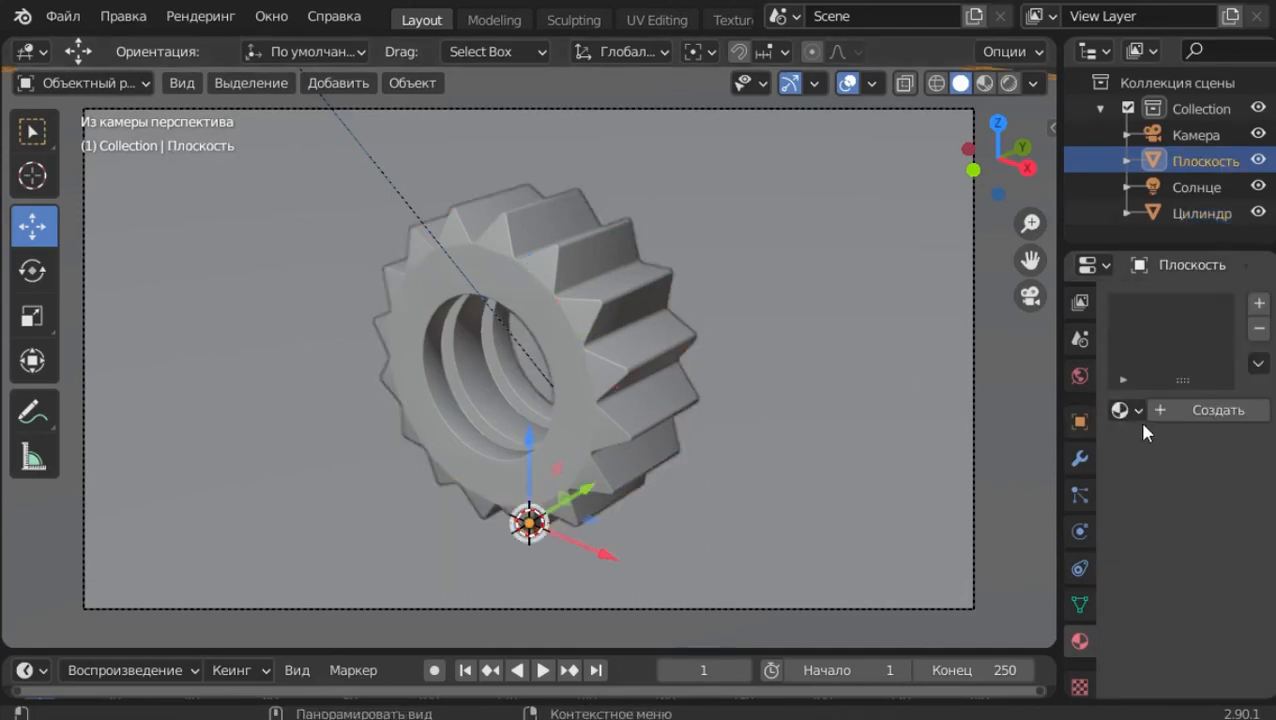
click(1181, 412)
scroll(1165, 505, down, 5)
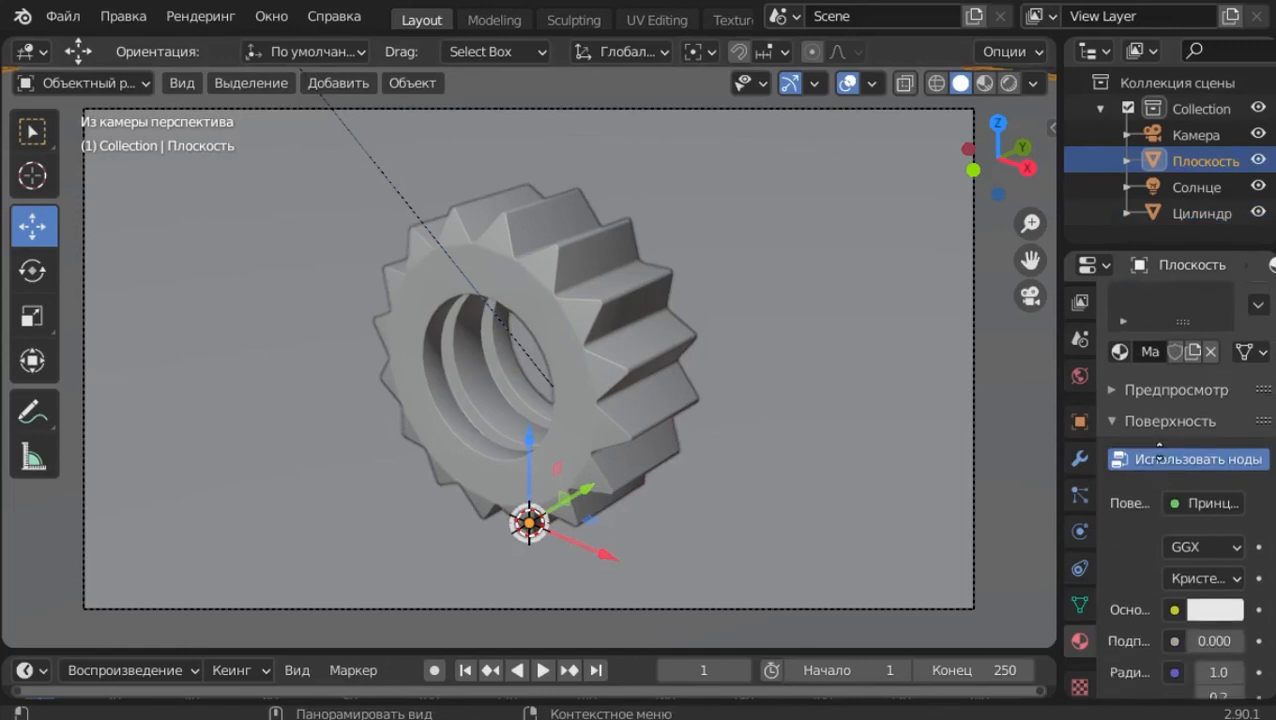
click(1214, 478)
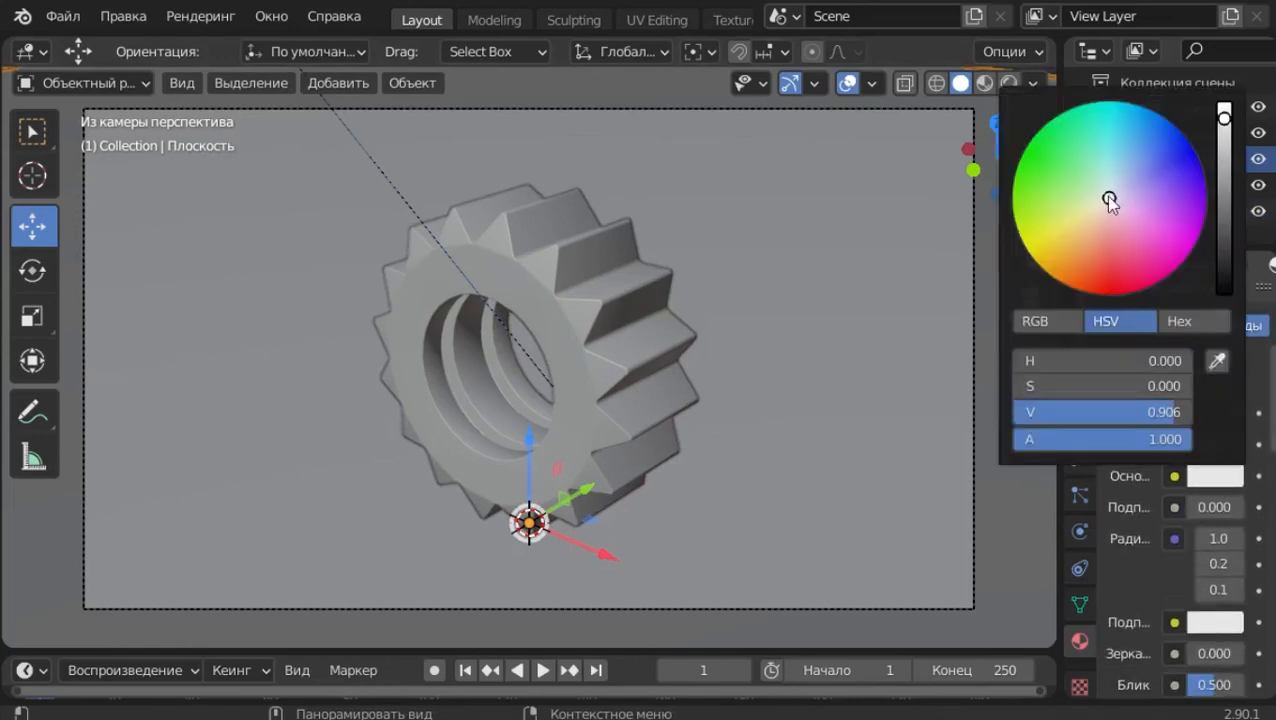
drag(1108, 196, 1107, 192)
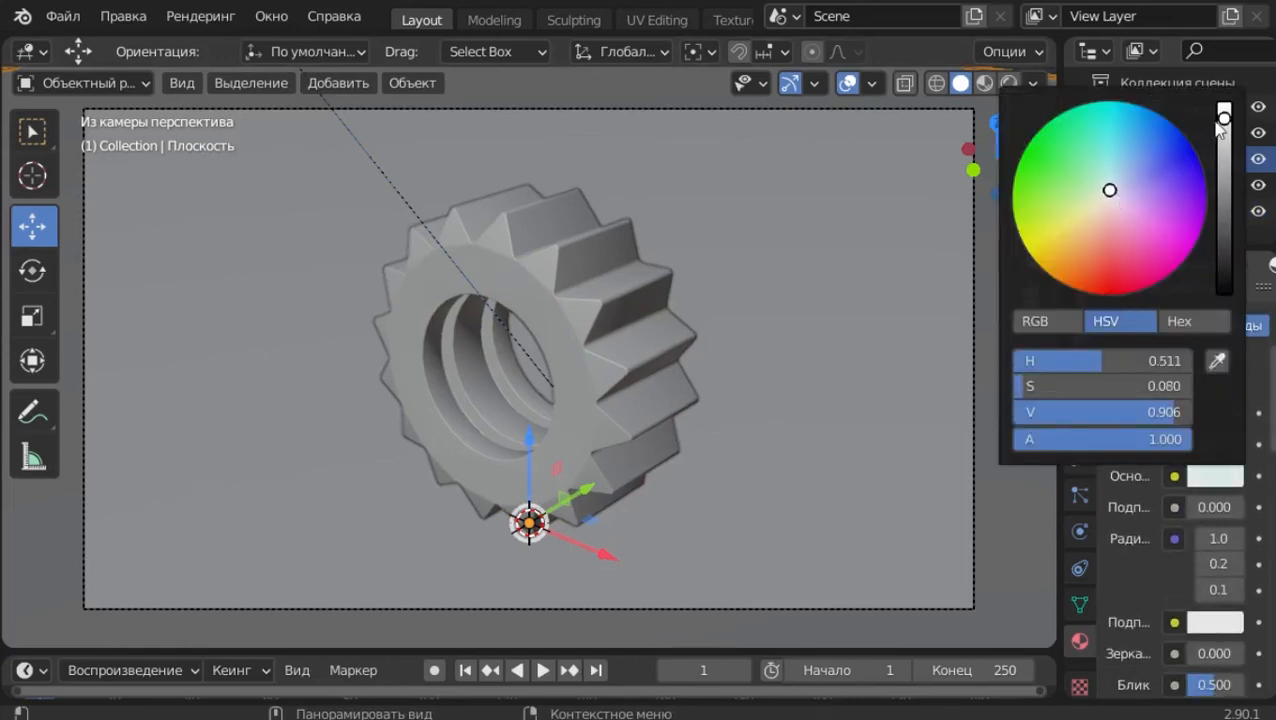
drag(1222, 120, 1222, 104)
scroll(1197, 517, down, 3)
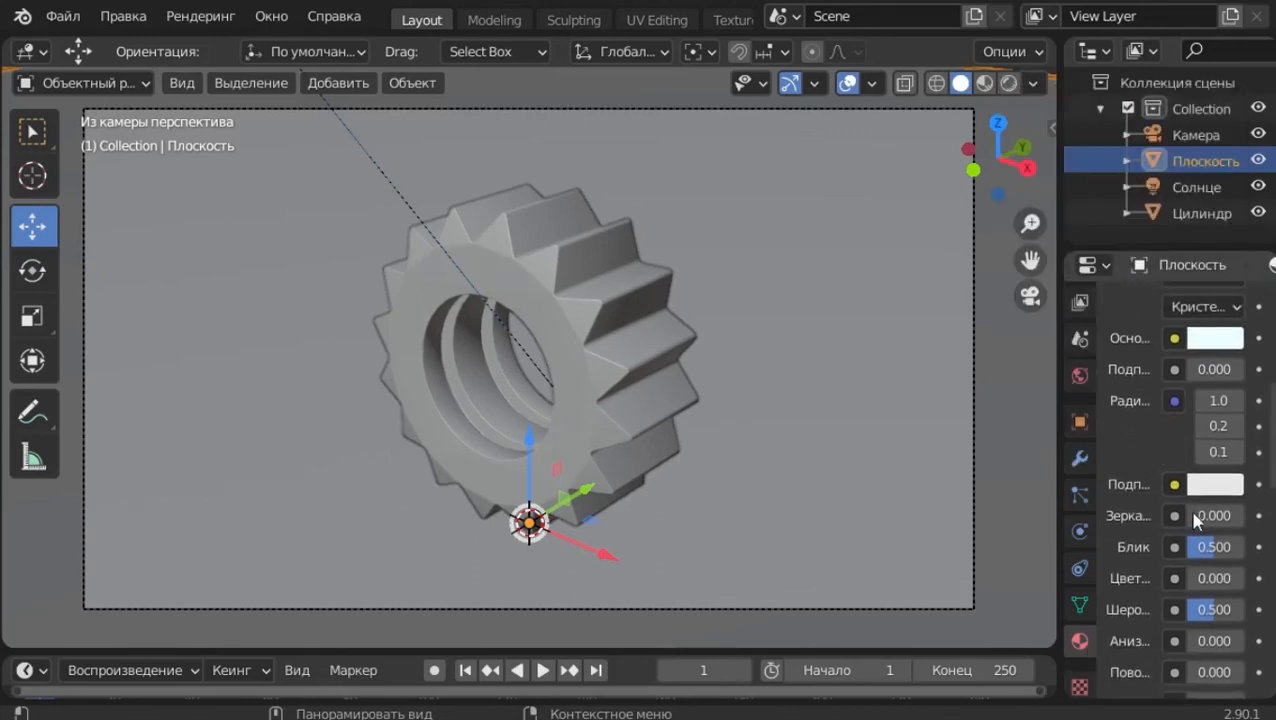
scroll(1142, 550, down, 2)
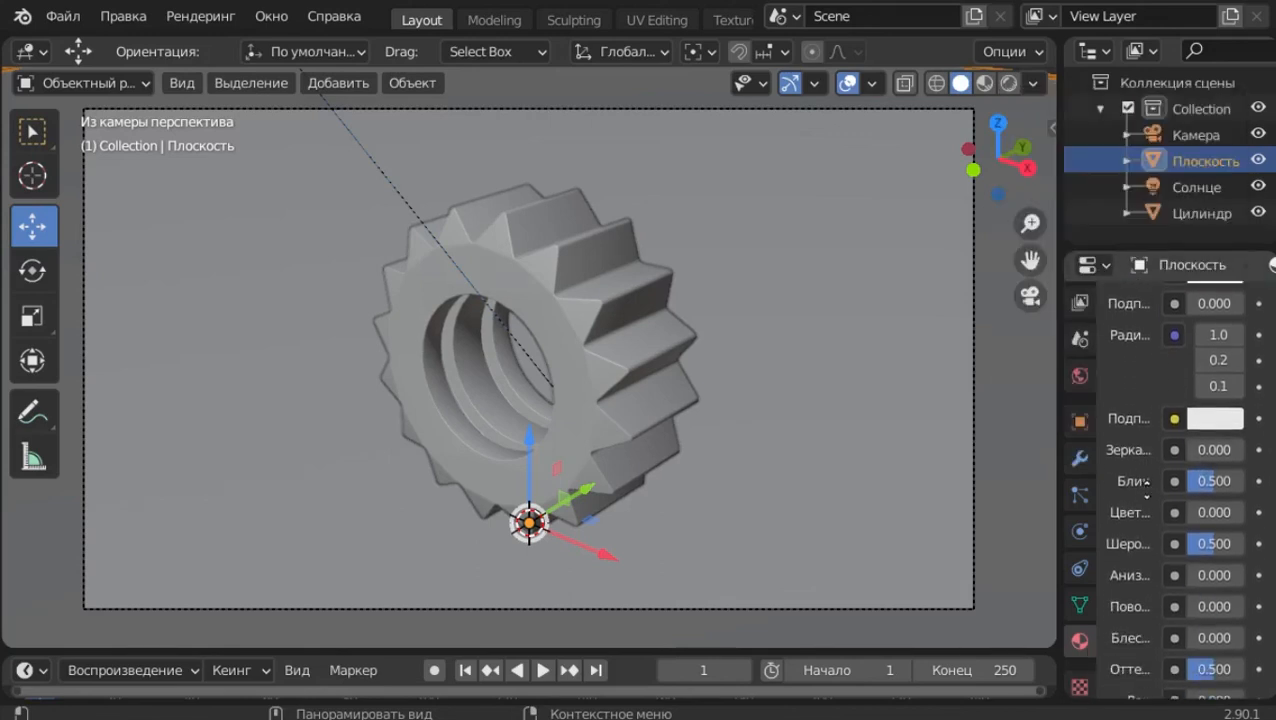
- Hide the viewport overlays and gizmos
click(847, 83)
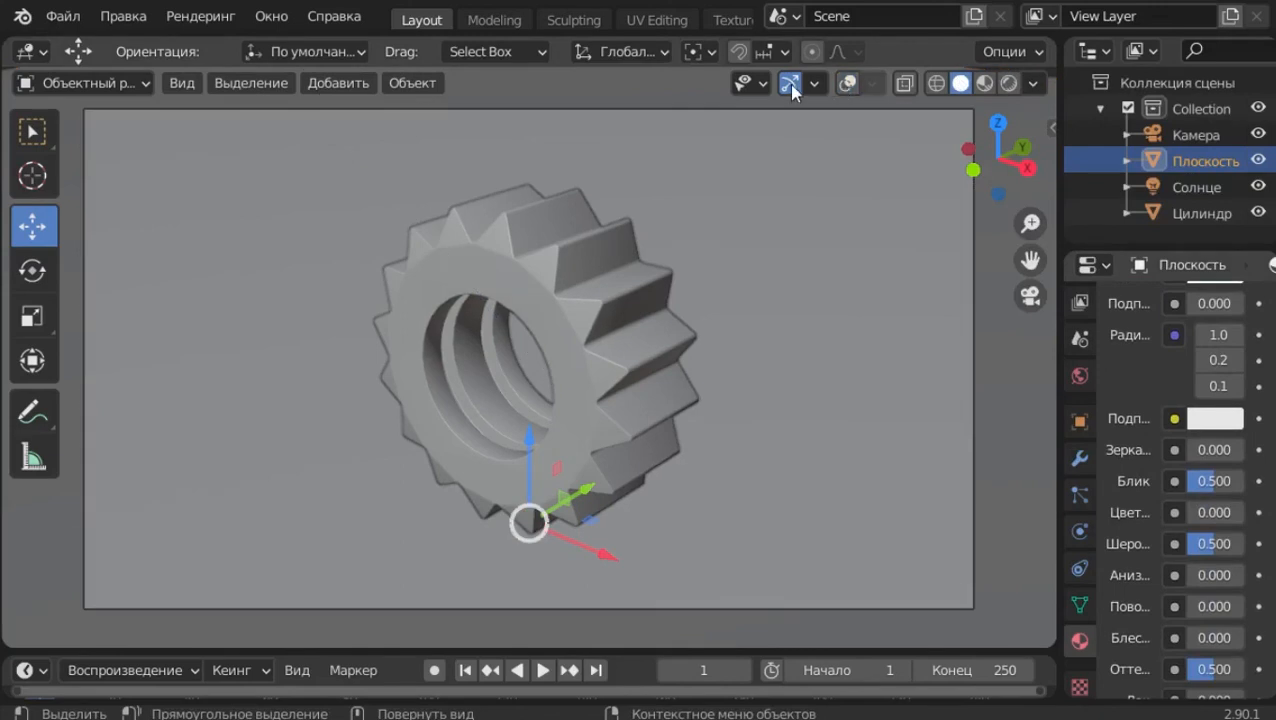
click(790, 83)
- Try the Cycles render engine, return to Eevee and enable Ambient Occlusion
scroll(1080, 420, up, 3)
click(1078, 358)
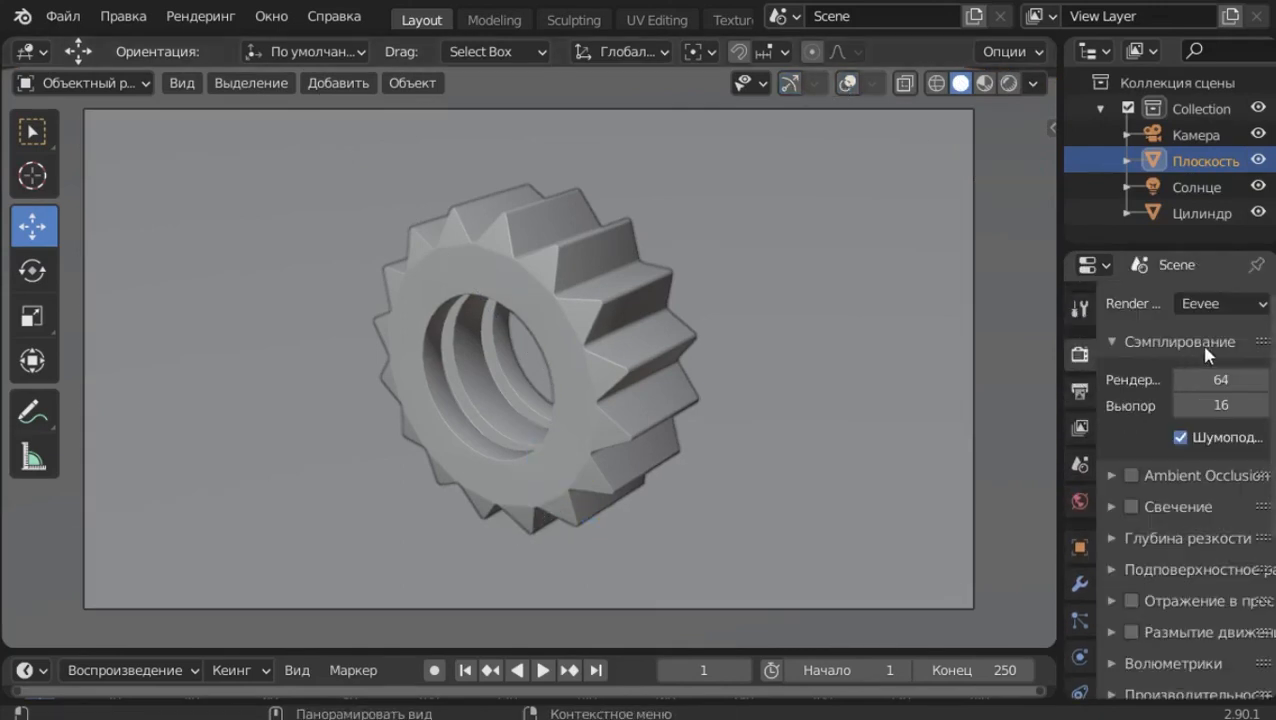
click(1218, 303)
click(1175, 390)
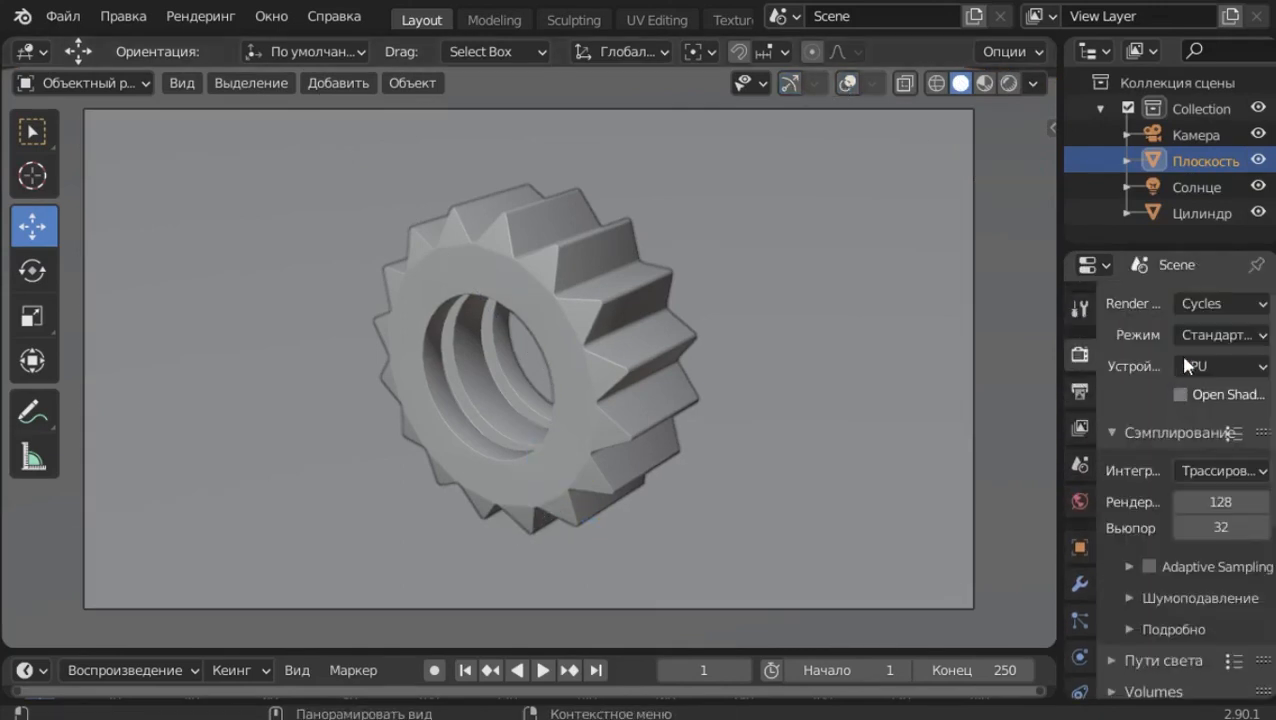
click(1180, 305)
click(1180, 332)
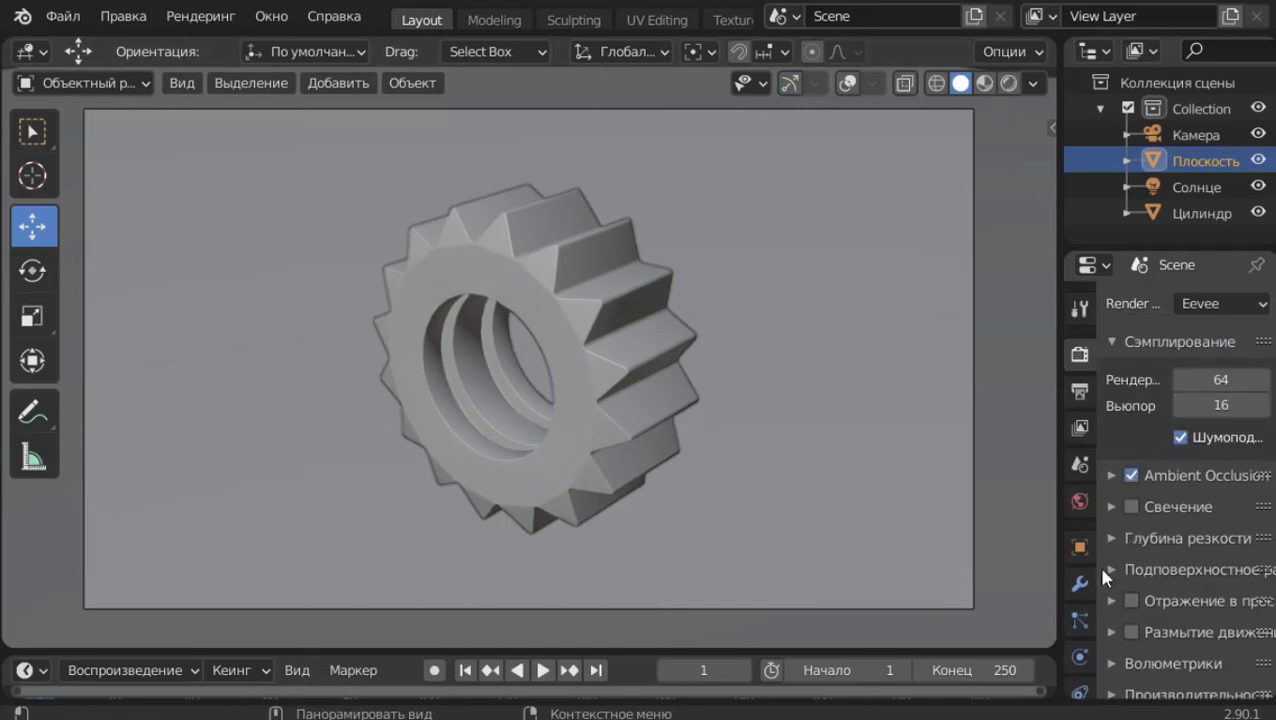
- Preview the gear scene in rendered and wireframe shading, return to solid shading and inspect the gear from another angle
click(1010, 84)
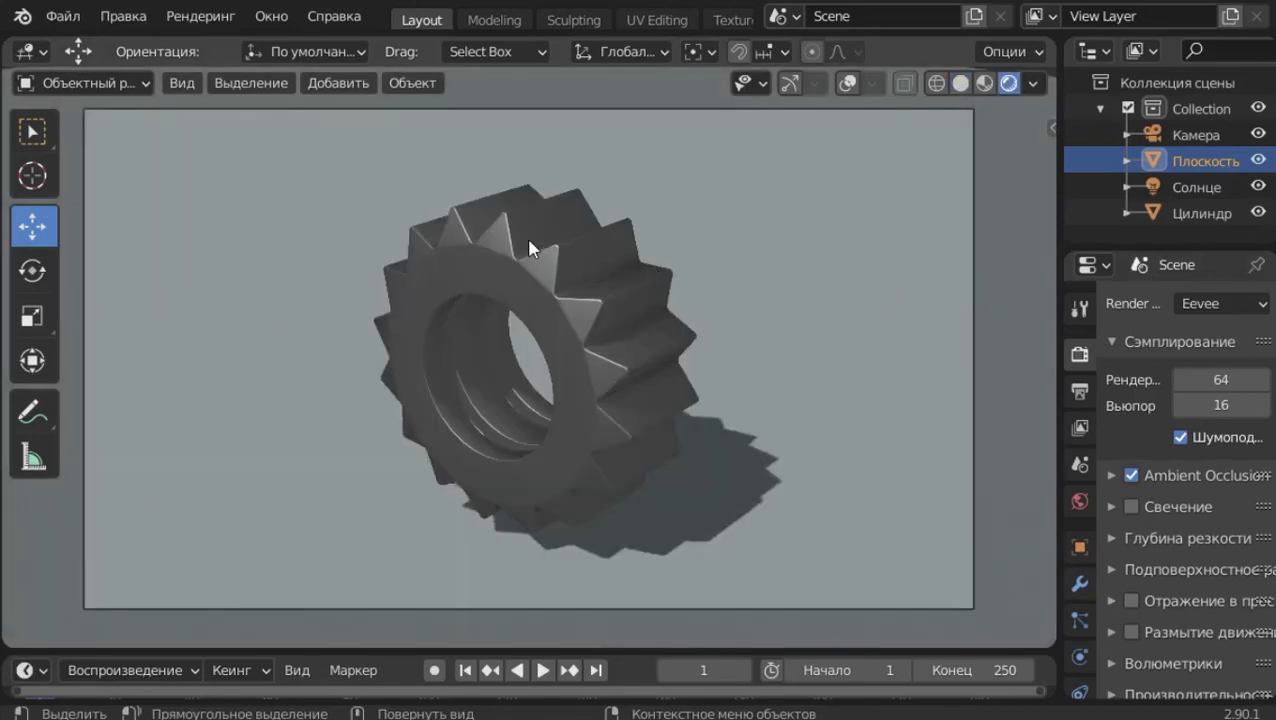
click(961, 84)
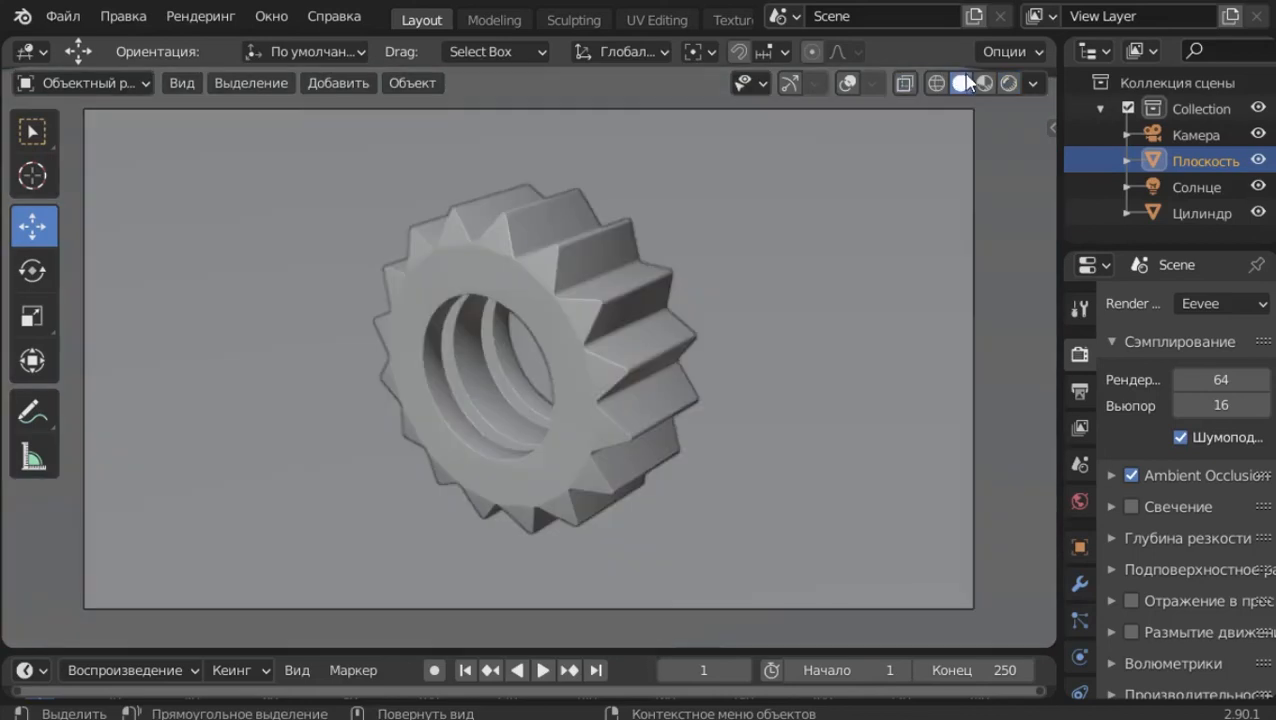
click(936, 84)
click(961, 84)
middle_drag(470, 270, 585, 312)
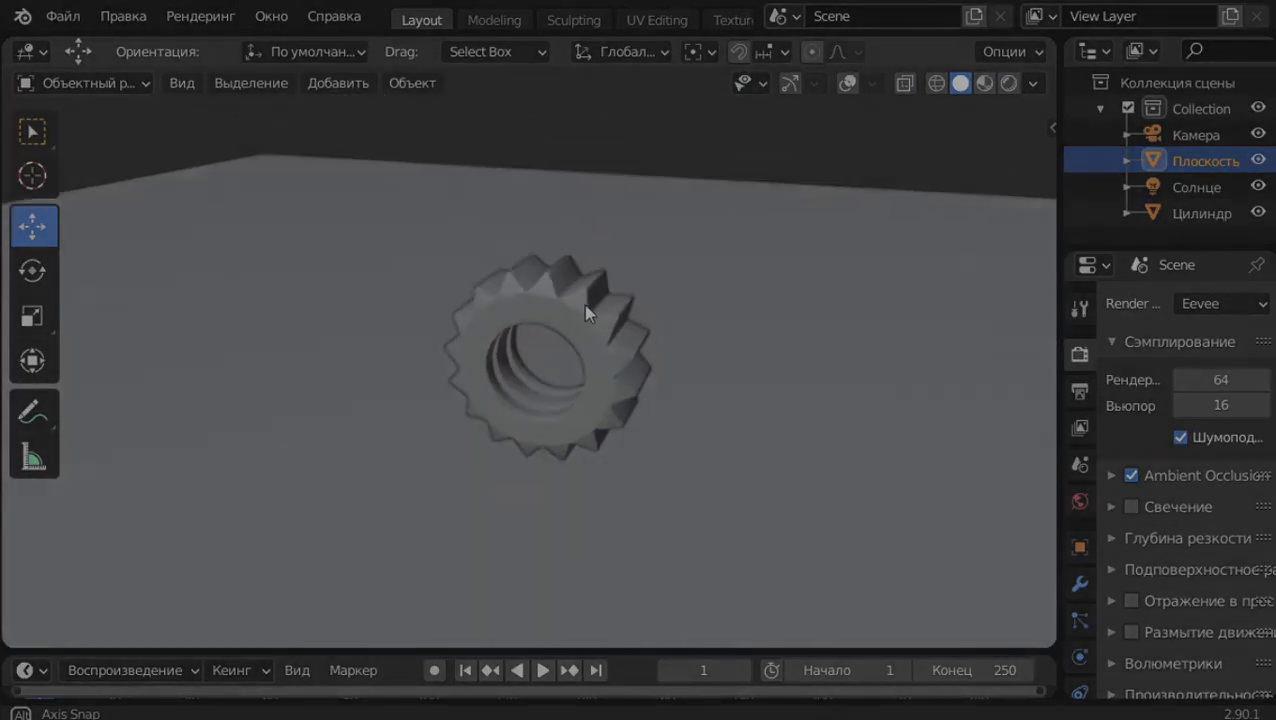